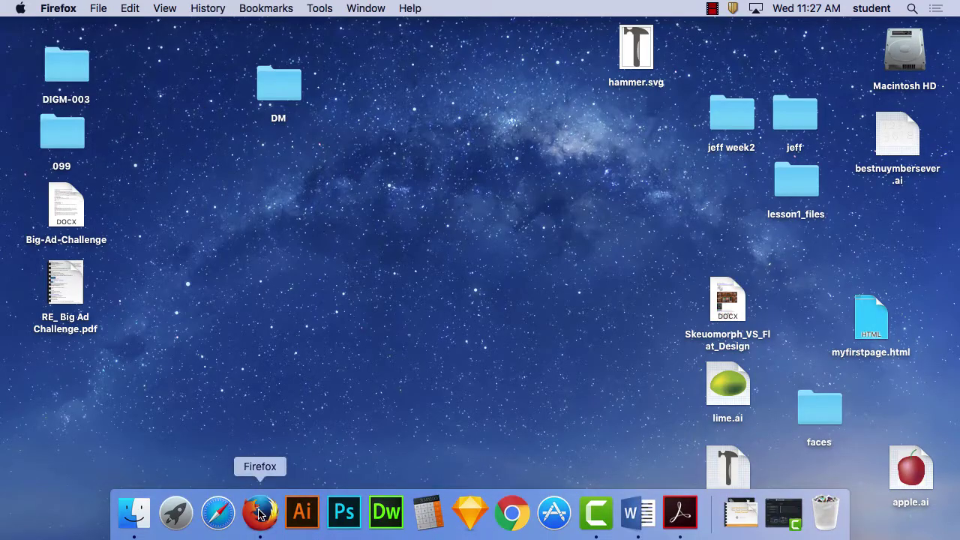
Go to the website thenounproject.com in the browser.
{"action": "left_click", "coordinate": [198, 57]}
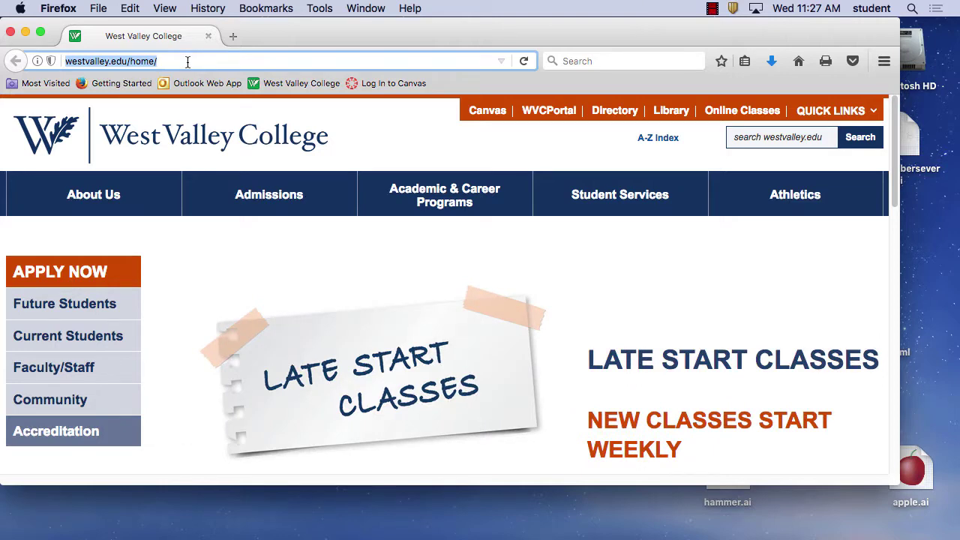
{"action": "type", "text": "thenounproject"}
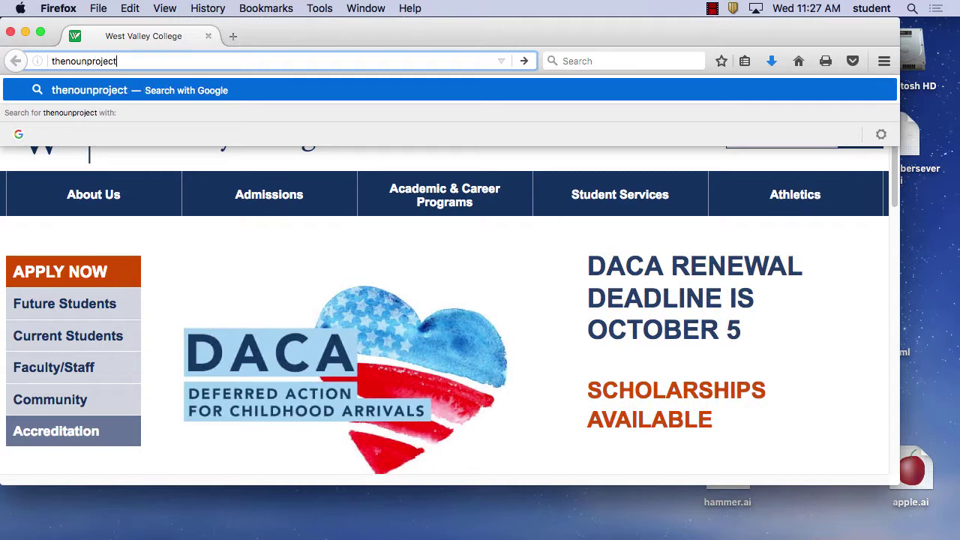
{"action": "type", "text": ".com"}
{"action": "key", "text": "Return"}
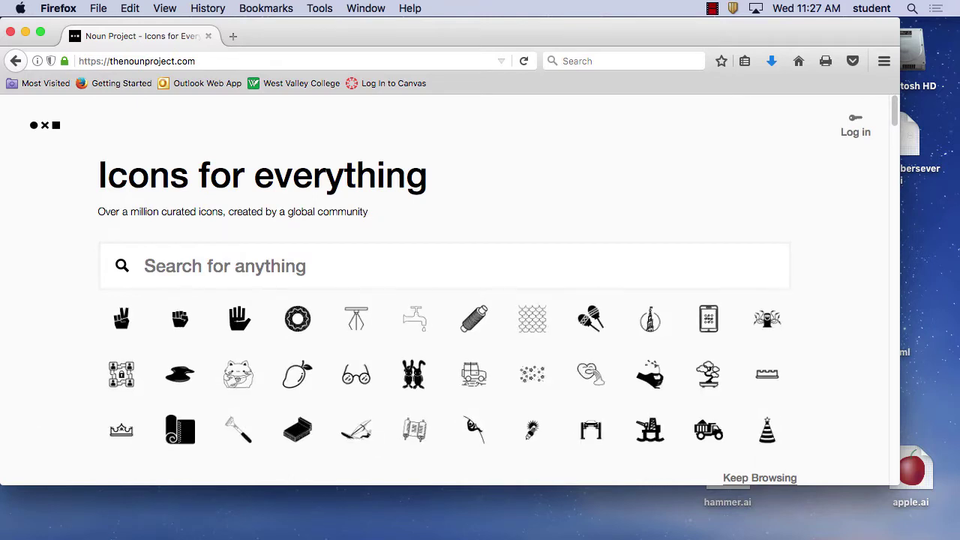
Search the Noun Project for "food" icons.
{"action": "left_click", "coordinate": [207, 265]}
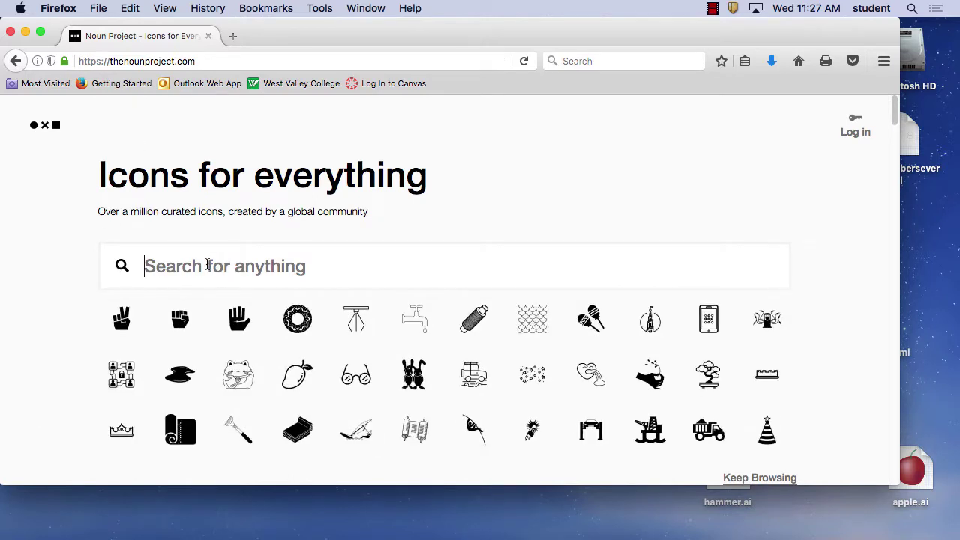
{"action": "type", "text": "food"}
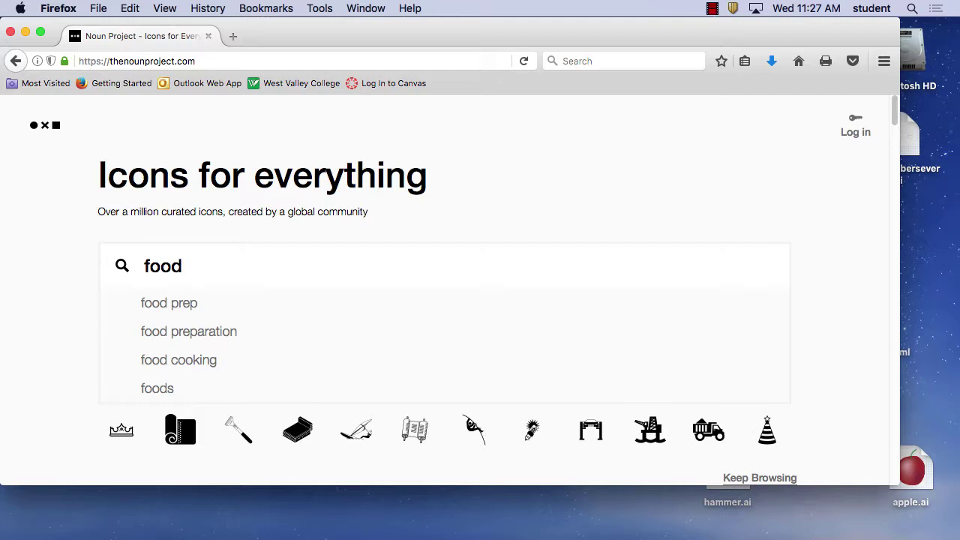
{"action": "key", "text": "Return"}
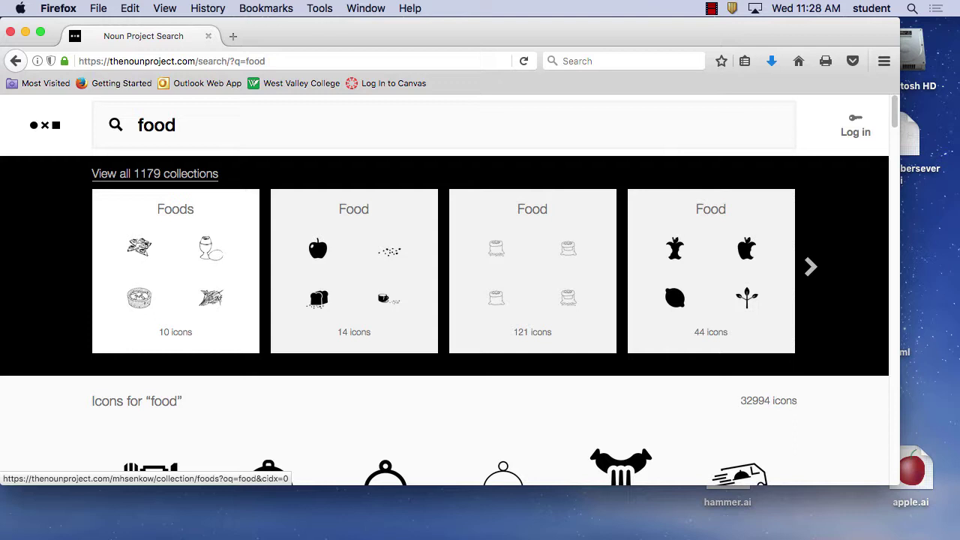
Open the Bitten Apple icon from the 44-icon Food collection and capture a screenshot of just the large apple artwork.
{"action": "left_click", "coordinate": [728, 251]}
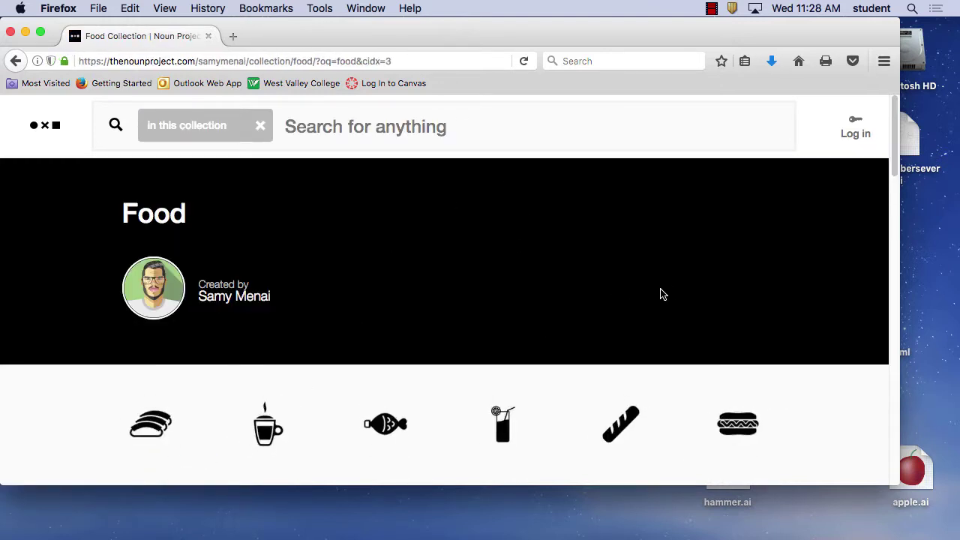
{"action": "left_click_drag", "start_coordinate": [895, 146], "coordinate": [881, 387]}
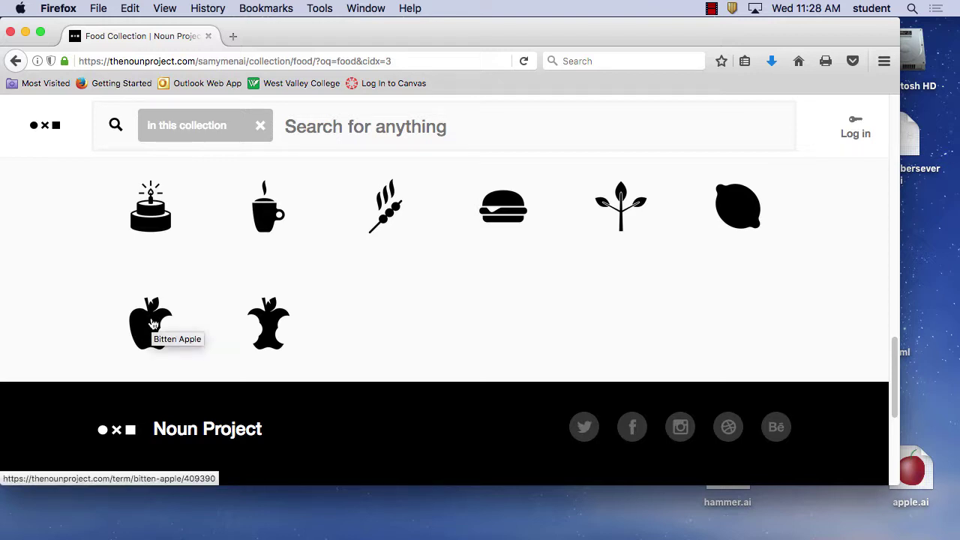
{"action": "left_click_drag", "start_coordinate": [895, 364], "coordinate": [893, 131]}
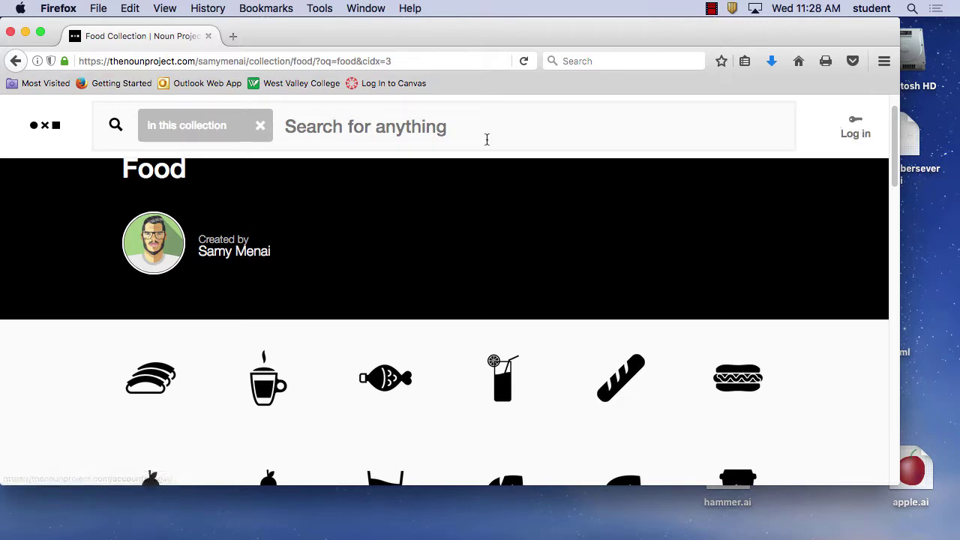
{"action": "mouse_move", "coordinate": [114, 138]}
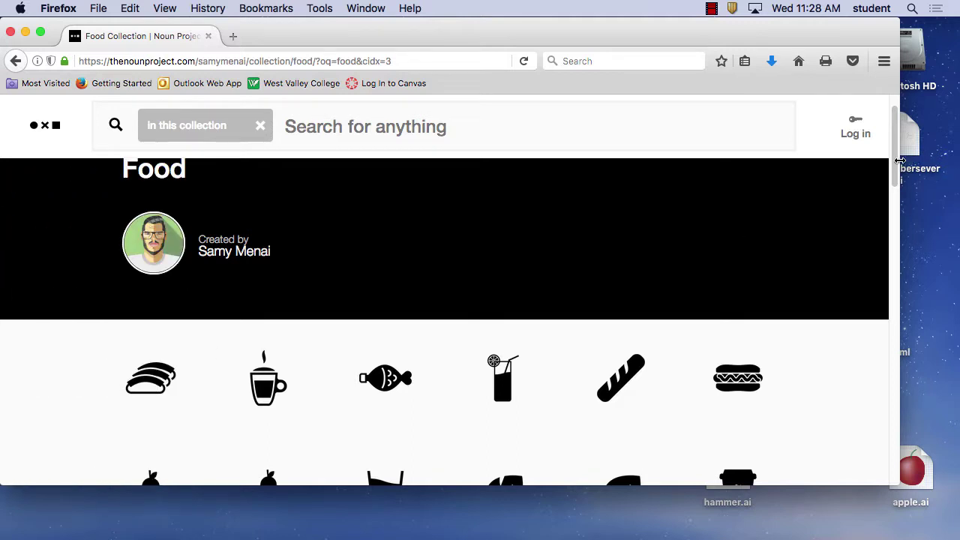
{"action": "left_click_drag", "start_coordinate": [896, 169], "coordinate": [906, 407]}
{"action": "scroll", "coordinate": [845, 407], "scroll_direction": "up", "scroll_amount": 1}
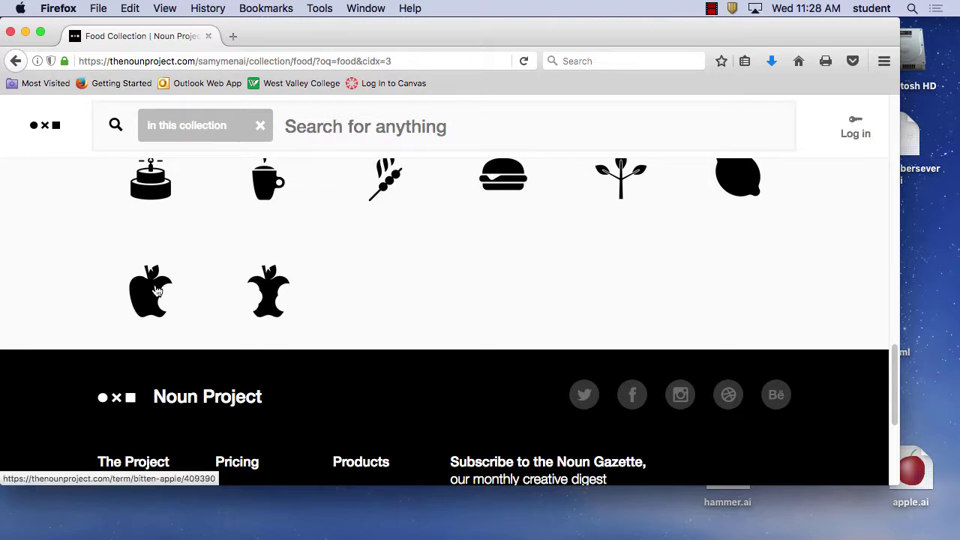
{"action": "left_click", "coordinate": [156, 291]}
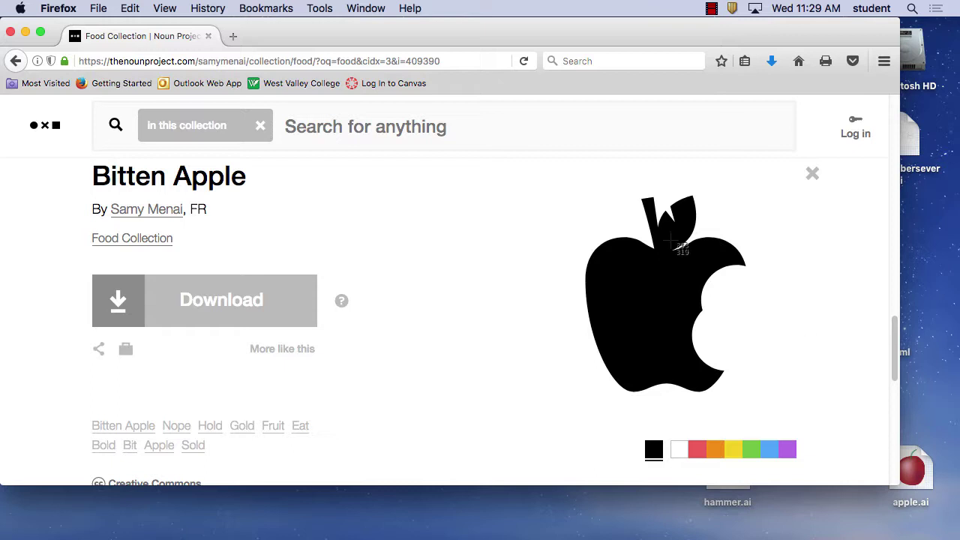
{"action": "left_click_drag", "start_coordinate": [576, 180], "coordinate": [756, 402]}
Return to the food search results and search for "member" icons instead.
{"action": "left_click", "coordinate": [17, 61]}
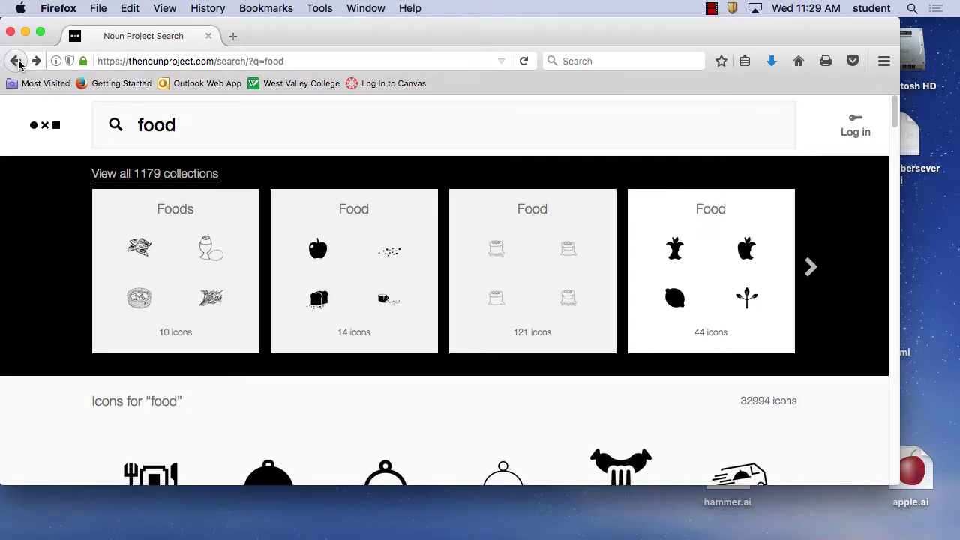
{"action": "left_click_drag", "start_coordinate": [215, 126], "coordinate": [45, 112]}
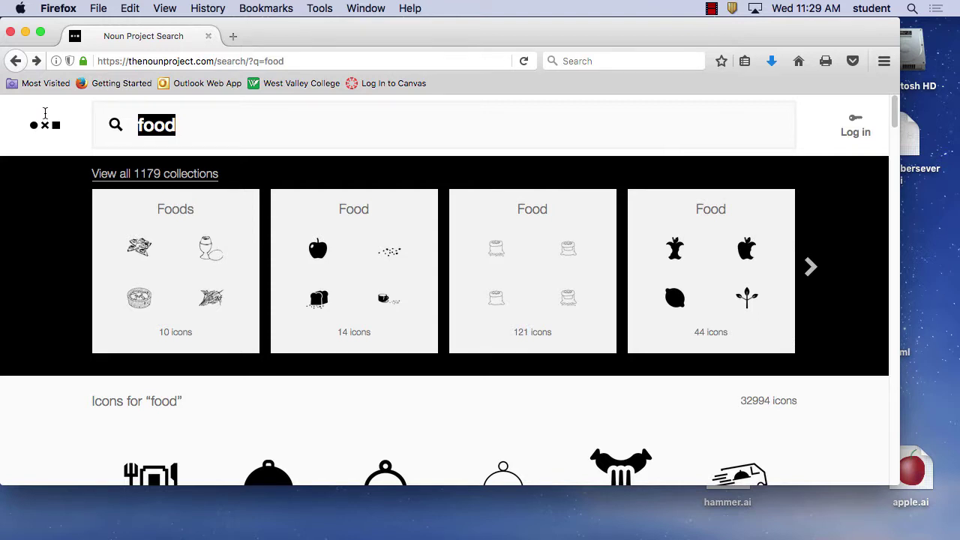
{"action": "mouse_move", "coordinate": [45, 112]}
{"action": "type", "text": "member"}
{"action": "key", "text": "Return"}
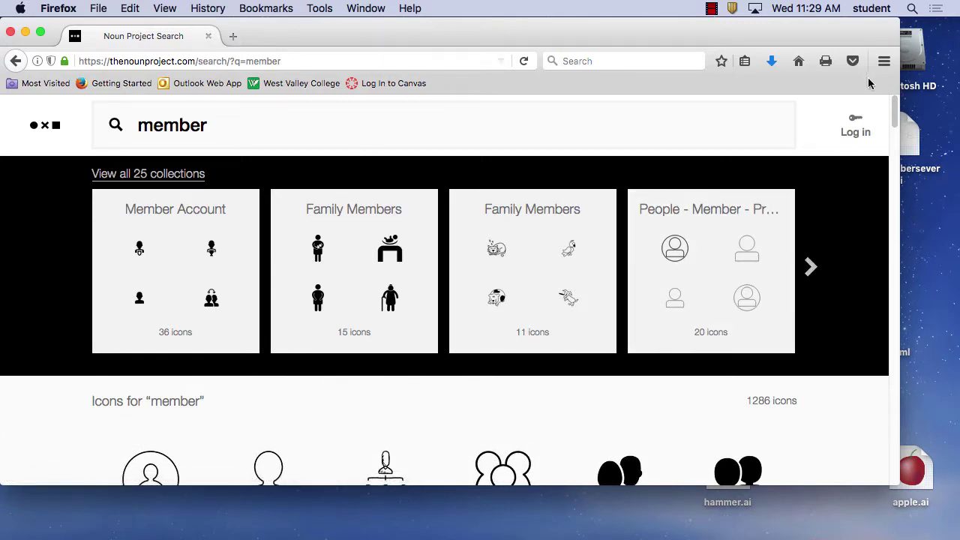
Open the heavy-outlined People icon from the member results and capture a screenshot of just its artwork.
{"action": "left_click_drag", "start_coordinate": [896, 121], "coordinate": [901, 216]}
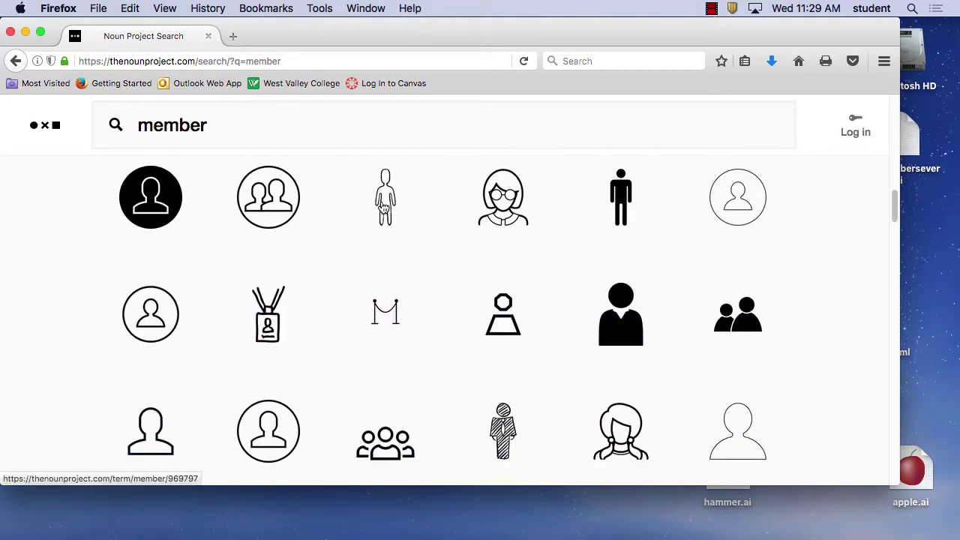
{"action": "left_click_drag", "start_coordinate": [897, 201], "coordinate": [895, 244]}
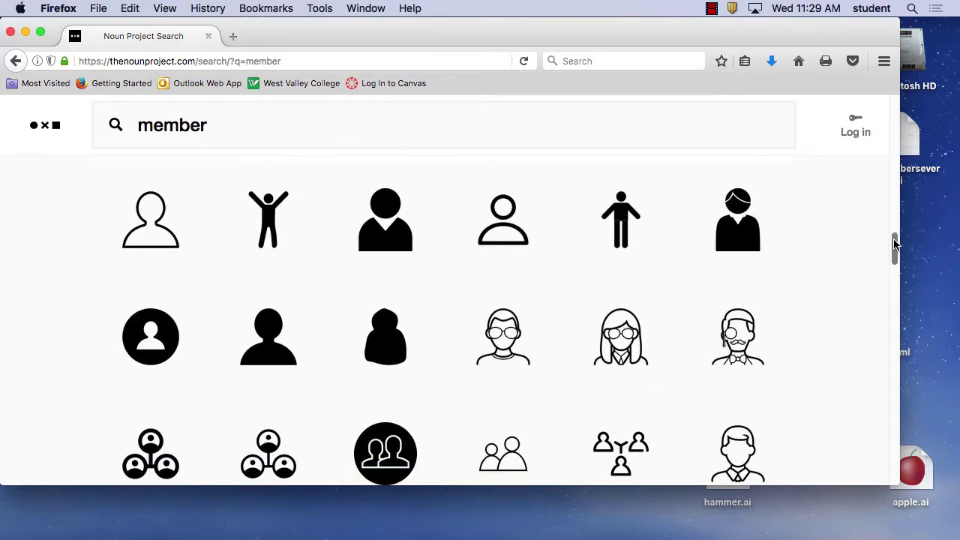
{"action": "left_click", "coordinate": [501, 216]}
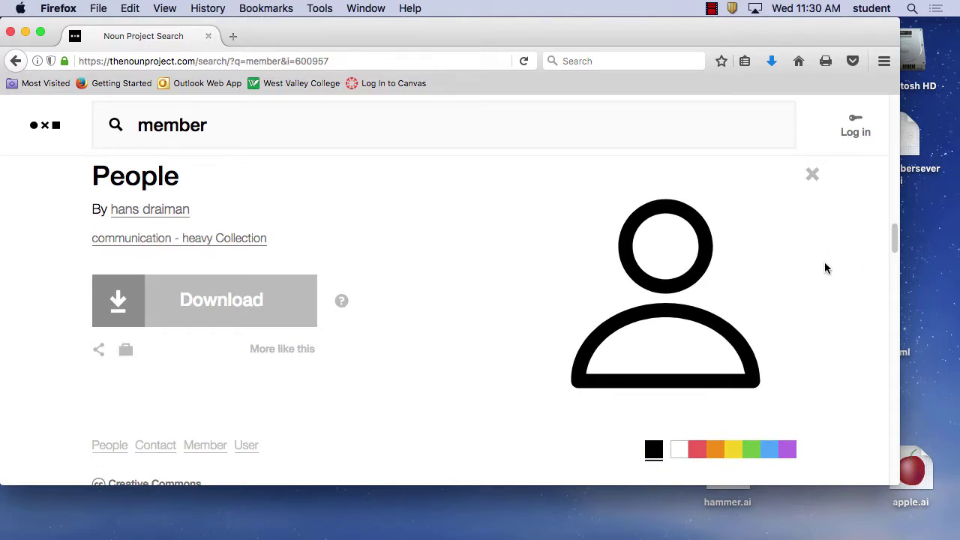
{"action": "key", "text": "super+shift+4"}
{"action": "left_click_drag", "start_coordinate": [567, 190], "coordinate": [768, 403]}
Switch to Illustrator and create a new landscape Letter document, 11 x 8.5 in, in RGB color mode.
{"action": "mouse_move", "coordinate": [510, 531]}
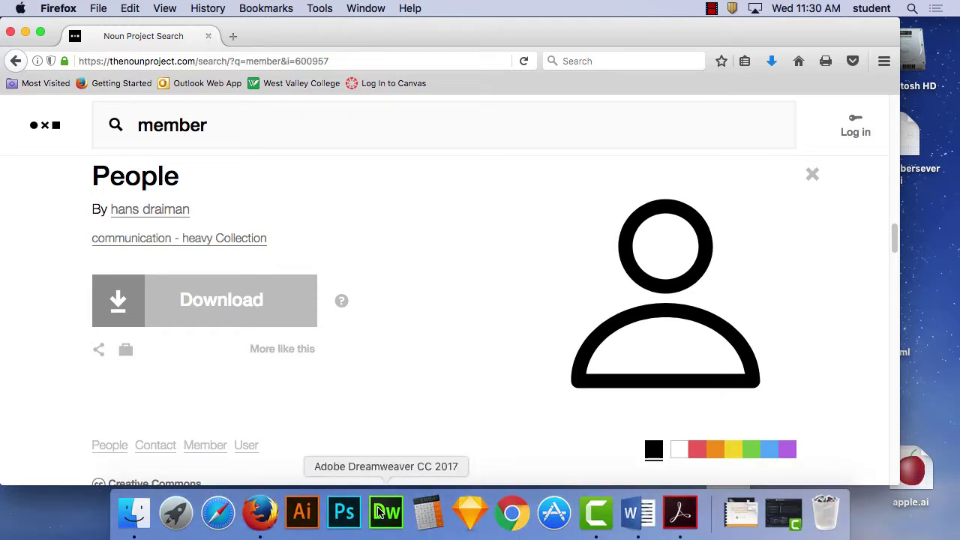
{"action": "left_click", "coordinate": [303, 512]}
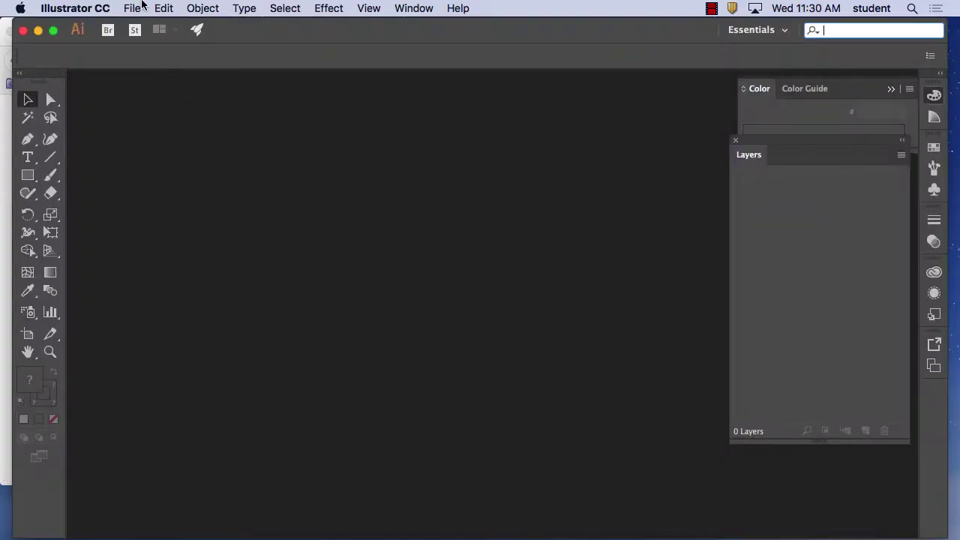
{"action": "left_click", "coordinate": [131, 7]}
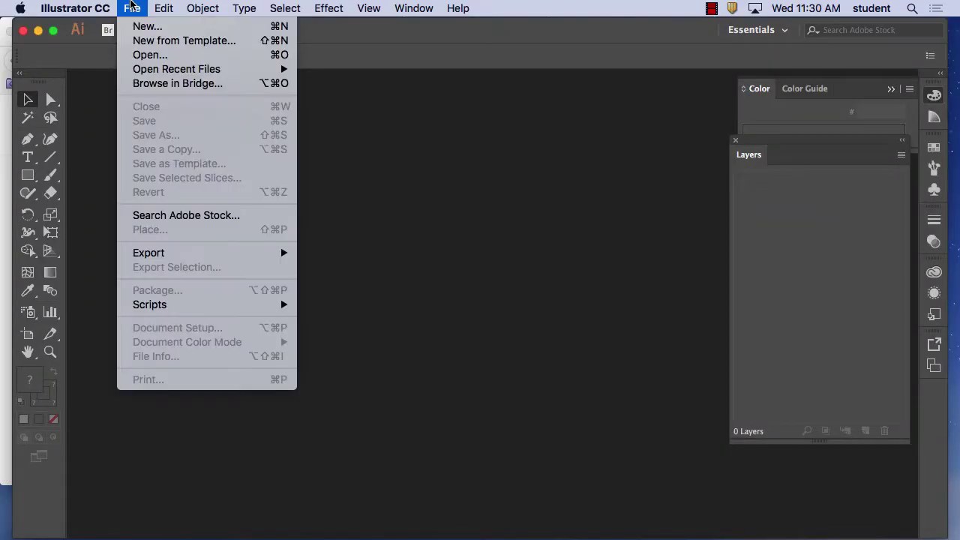
{"action": "left_click", "coordinate": [147, 26]}
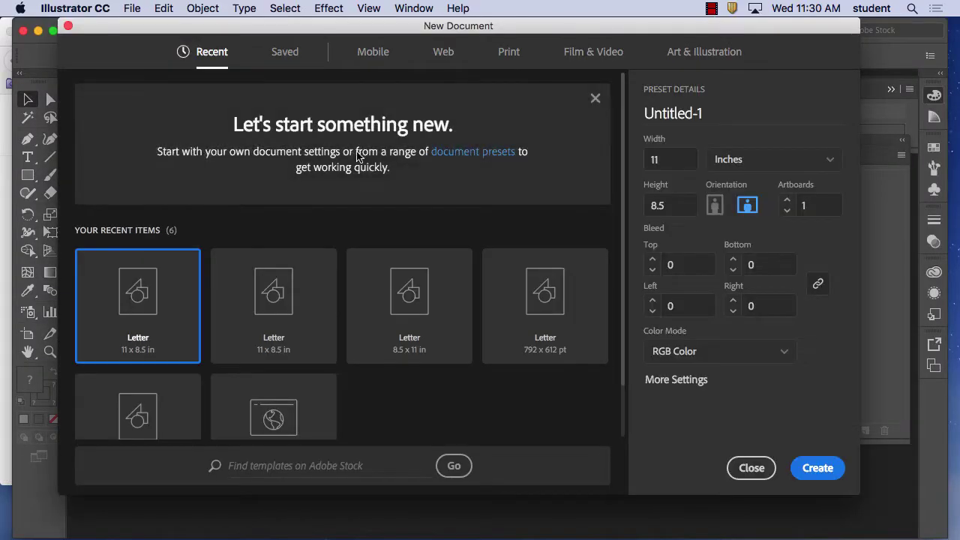
{"action": "left_click", "coordinate": [817, 467]}
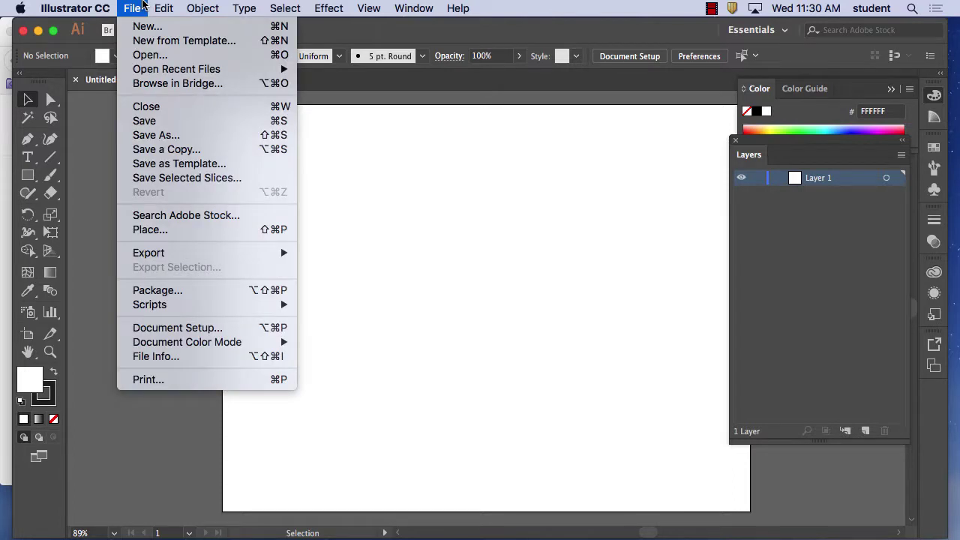
Place the apple screenshot "Screen Shot 2017-10-04 at 11.29.12 AM" from the Desktop onto the artboard.
{"action": "left_click", "coordinate": [171, 235]}
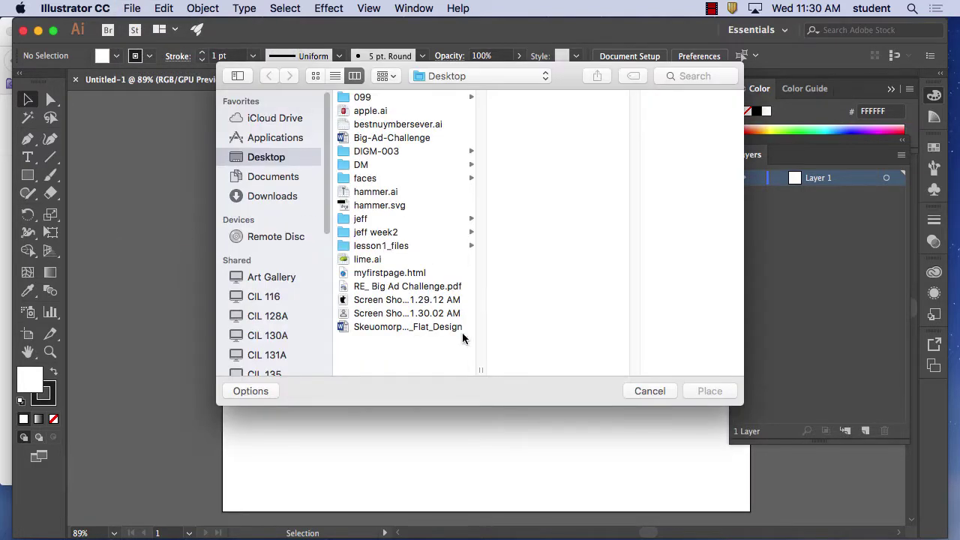
{"action": "left_click", "coordinate": [408, 299]}
{"action": "left_click", "coordinate": [405, 313]}
{"action": "left_click", "coordinate": [405, 299]}
{"action": "left_click", "coordinate": [408, 313]}
{"action": "left_click", "coordinate": [403, 299]}
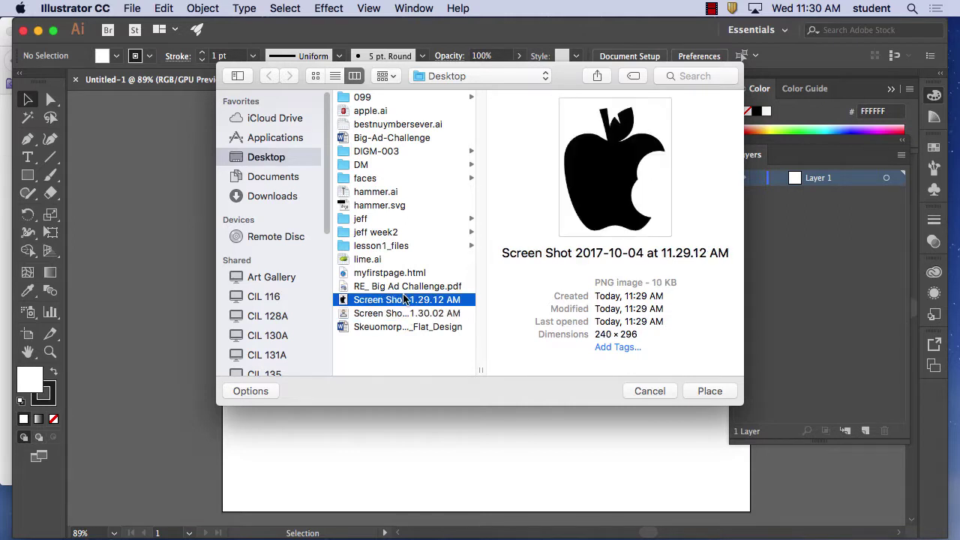
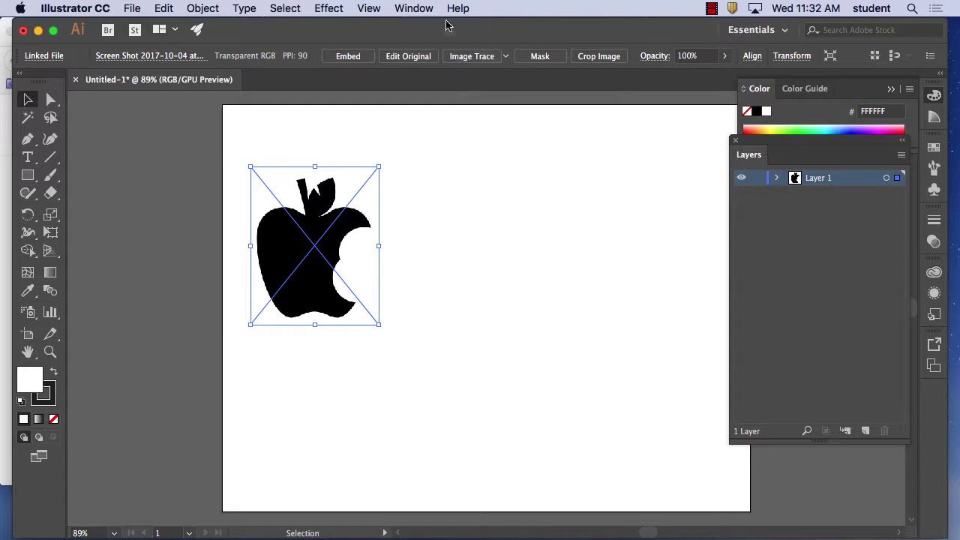
Image Trace the placed apple in Black and White mode with the advanced Ignore White option enabled.
{"action": "left_click", "coordinate": [419, 8]}
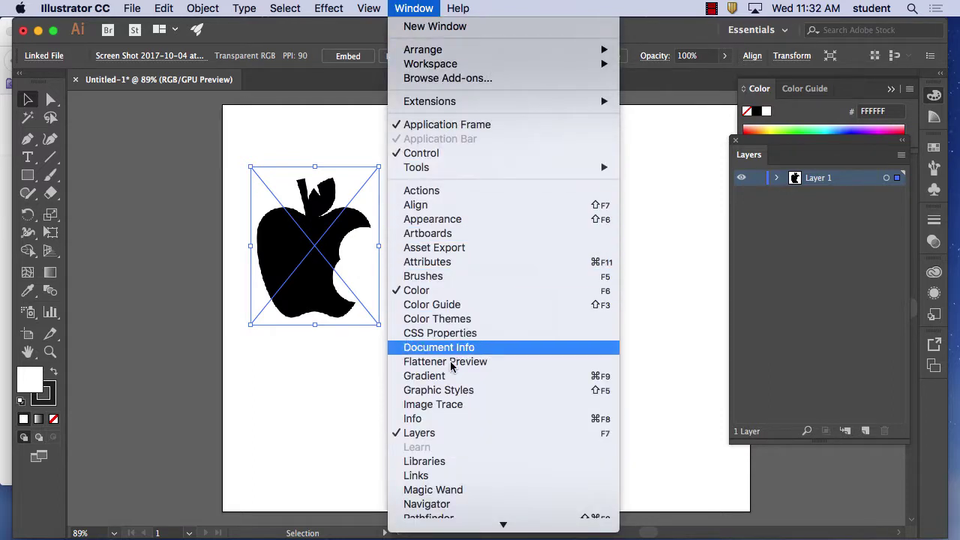
{"action": "left_click", "coordinate": [453, 410]}
{"action": "left_click_drag", "start_coordinate": [585, 174], "coordinate": [476, 132]}
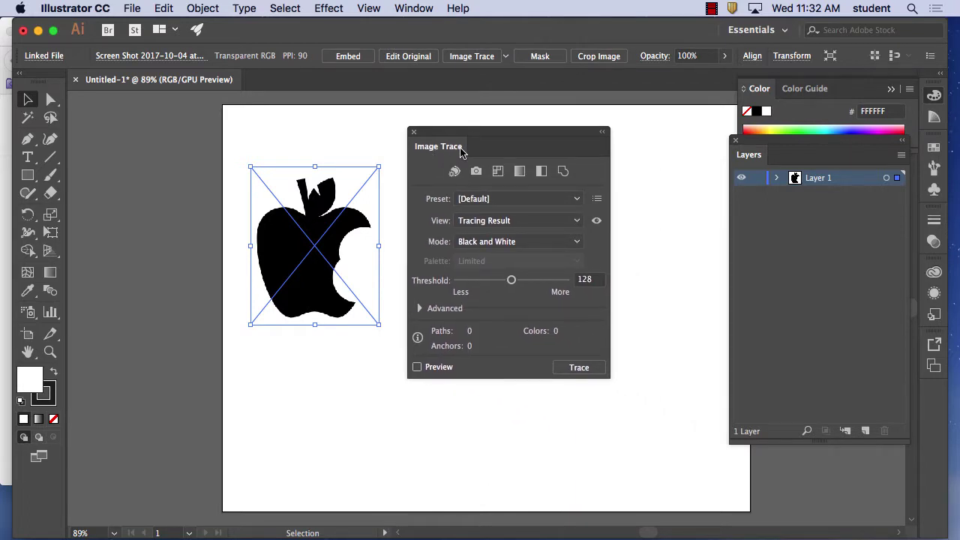
{"action": "left_click", "coordinate": [420, 309]}
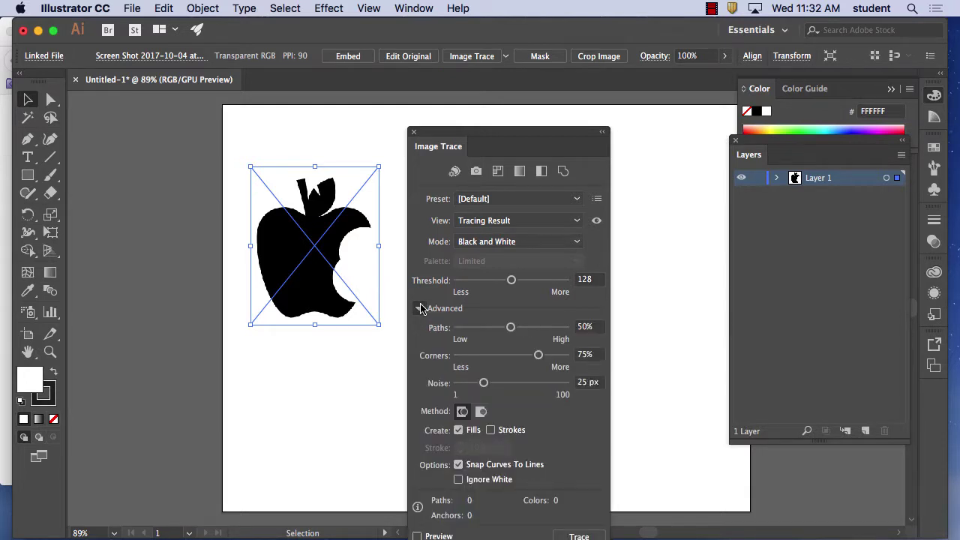
{"action": "left_click_drag", "start_coordinate": [500, 131], "coordinate": [497, 75]}
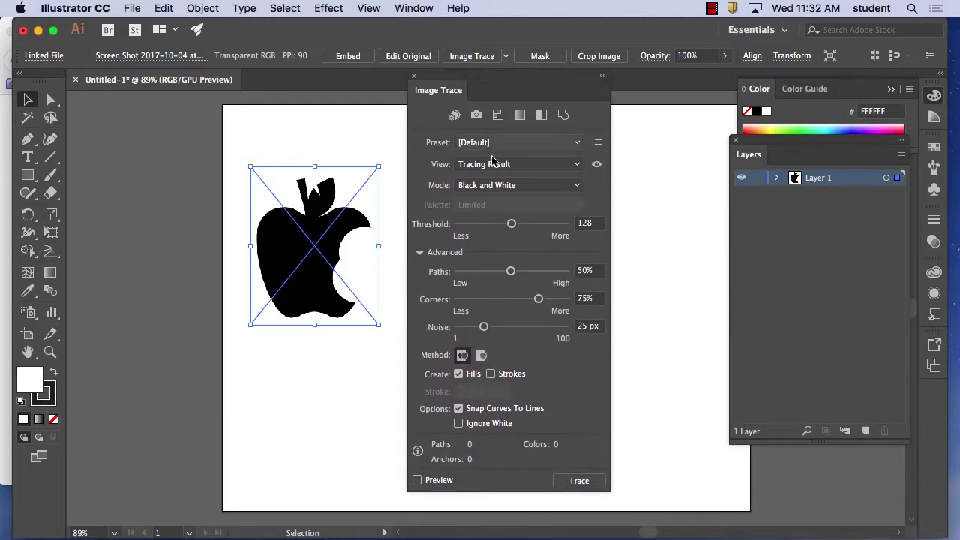
{"action": "left_click", "coordinate": [468, 424]}
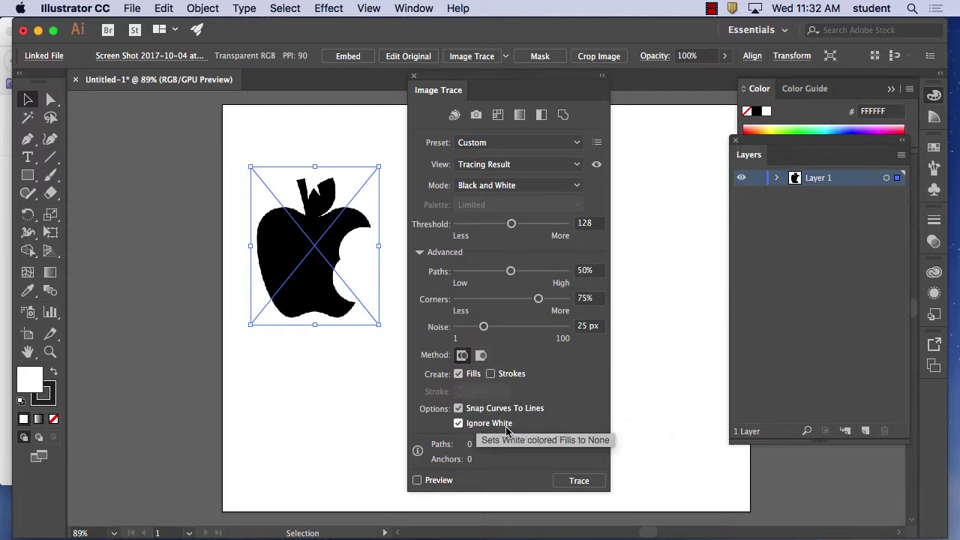
{"action": "left_click", "coordinate": [582, 483]}
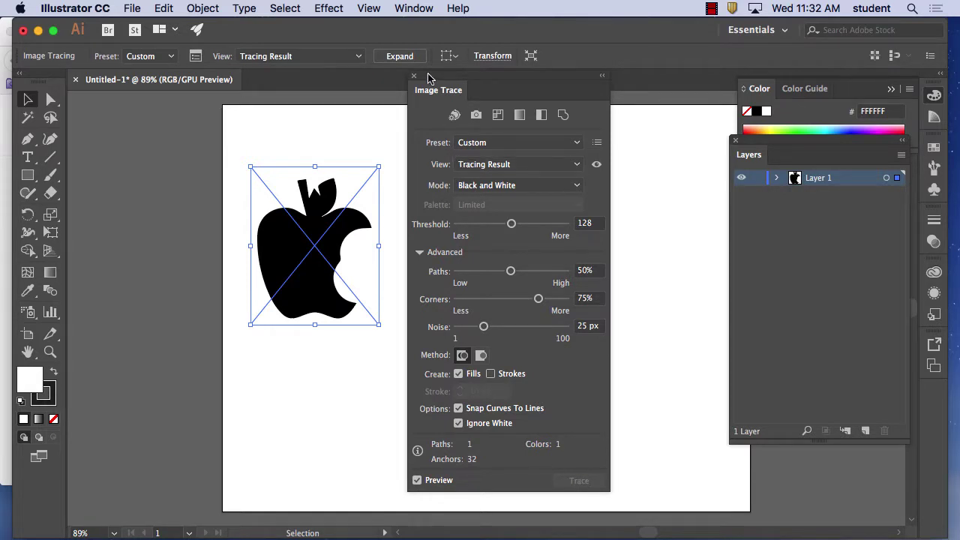
Expand the traced apple into editable vector paths with both Object and Fill included.
{"action": "left_click_drag", "start_coordinate": [429, 76], "coordinate": [617, 197]}
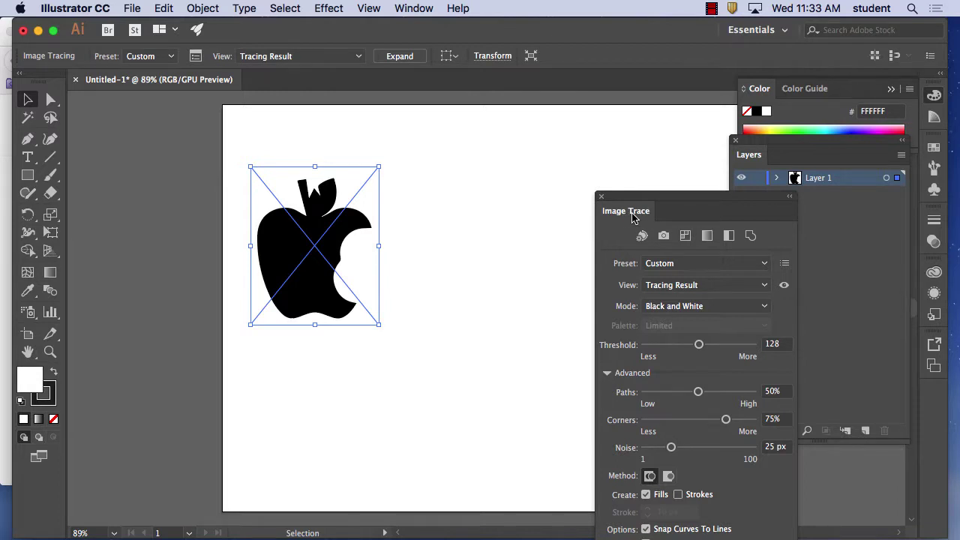
{"action": "left_click", "coordinate": [213, 6]}
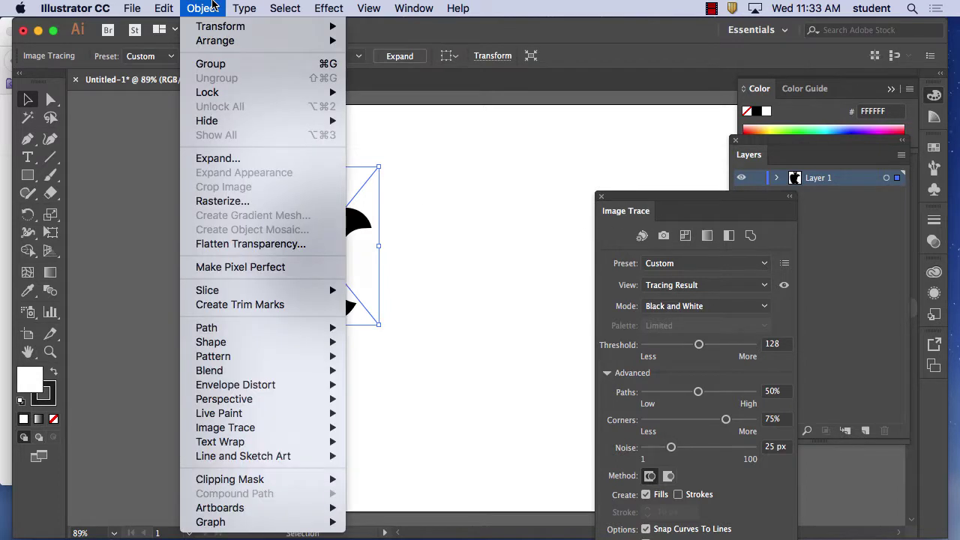
{"action": "left_click", "coordinate": [224, 159]}
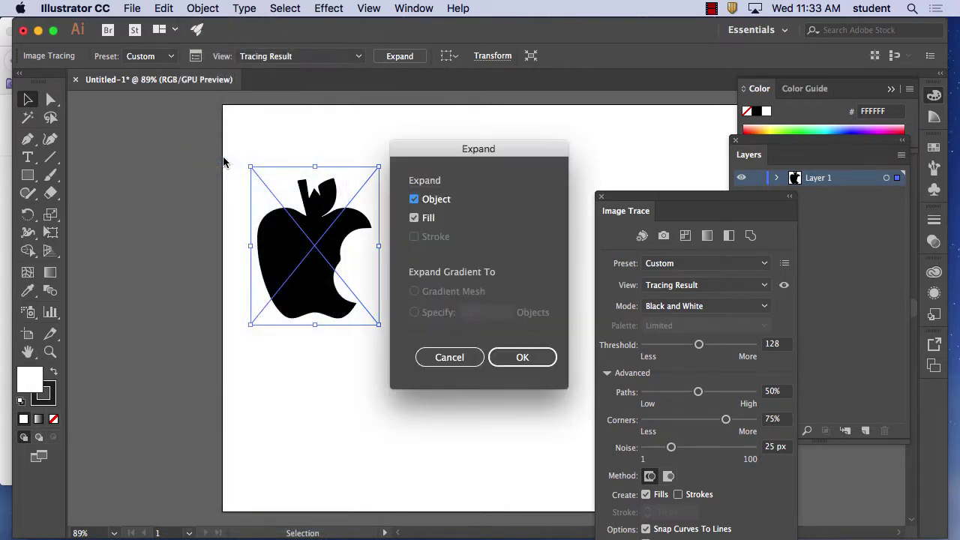
{"action": "left_click", "coordinate": [525, 358]}
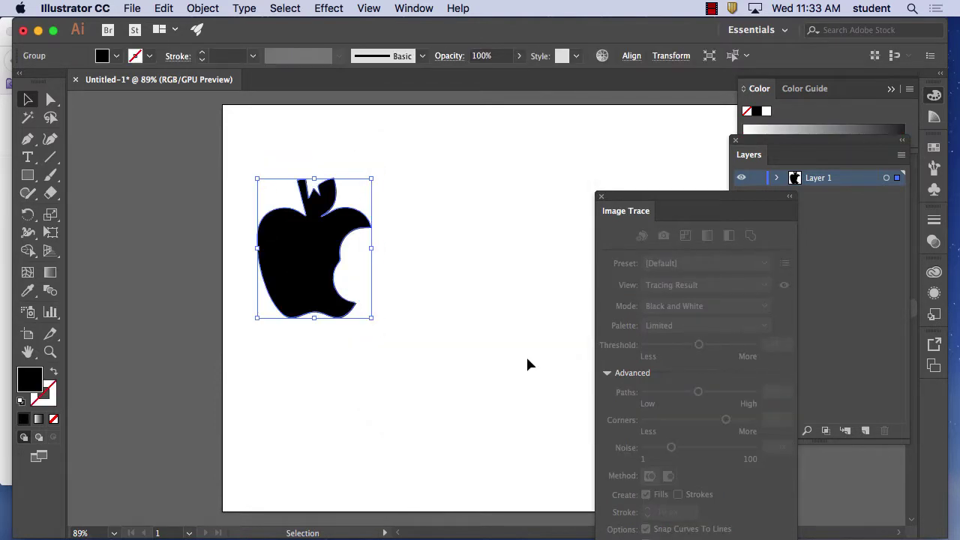
Give the expanded apple a bright red stroke, color F90D0D.
{"action": "double_click", "coordinate": [51, 396]}
{"action": "left_click_drag", "start_coordinate": [381, 212], "coordinate": [454, 178]}
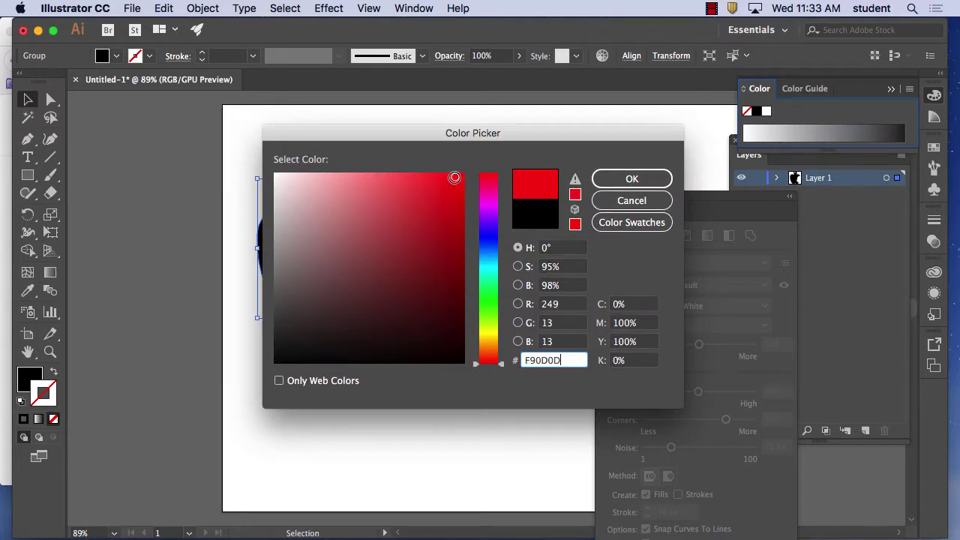
{"action": "left_click", "coordinate": [632, 179]}
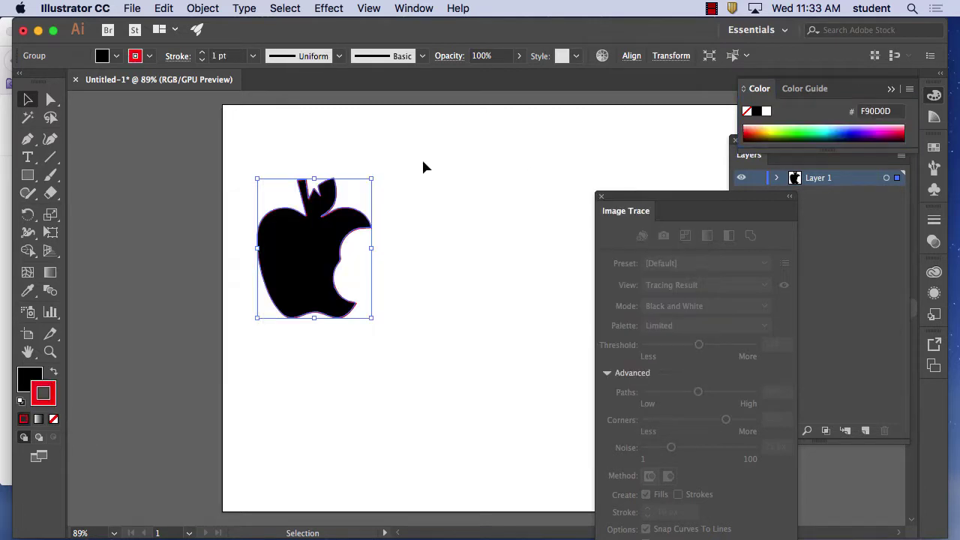
Try a 10 pt stroke on the apple, settle on a 7 pt stroke weight, and deselect the artwork.
{"action": "left_click", "coordinate": [253, 56]}
{"action": "left_click", "coordinate": [268, 276]}
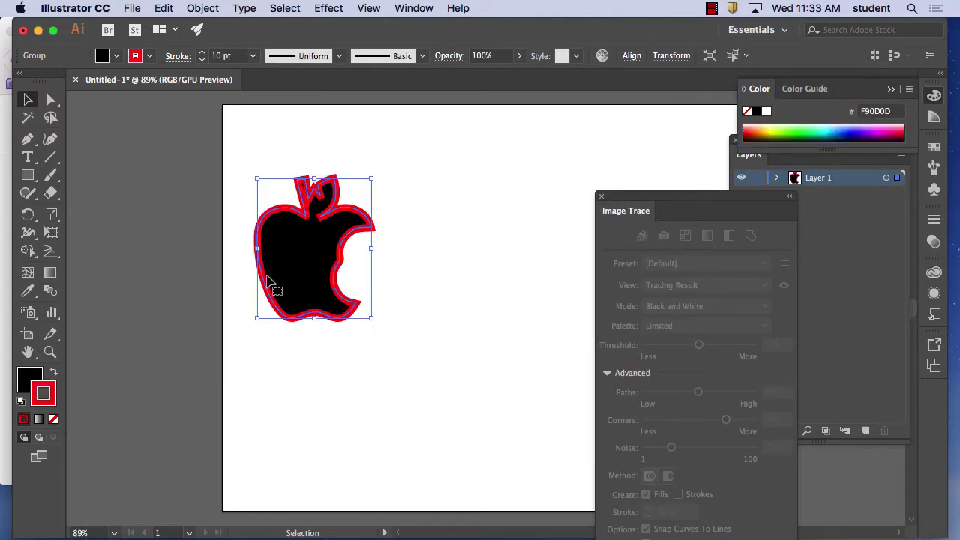
{"action": "left_click", "coordinate": [252, 55]}
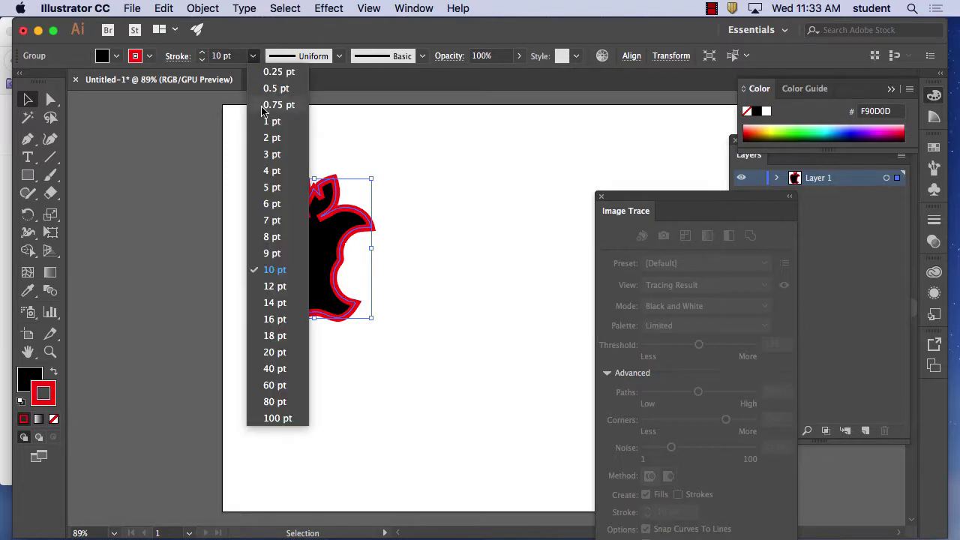
{"action": "left_click", "coordinate": [274, 220]}
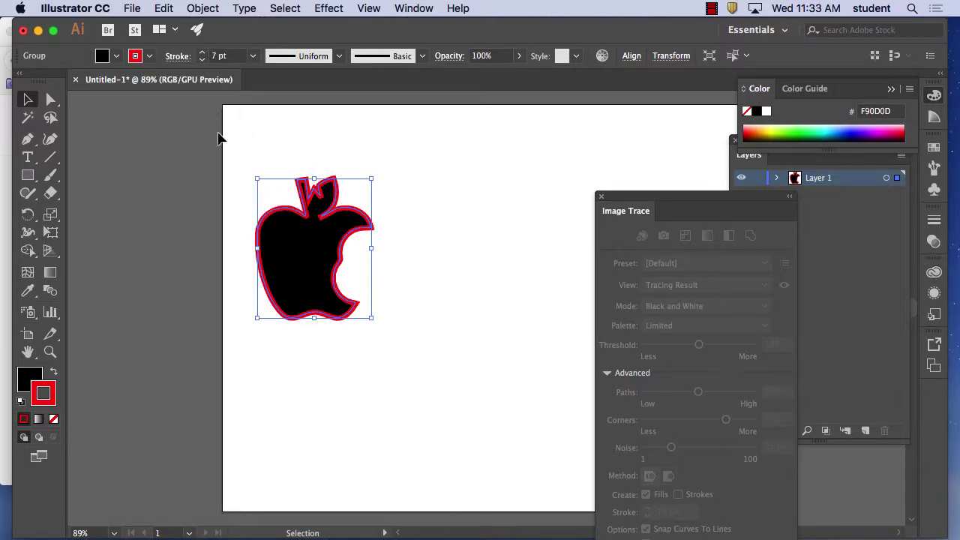
{"action": "left_click", "coordinate": [285, 137]}
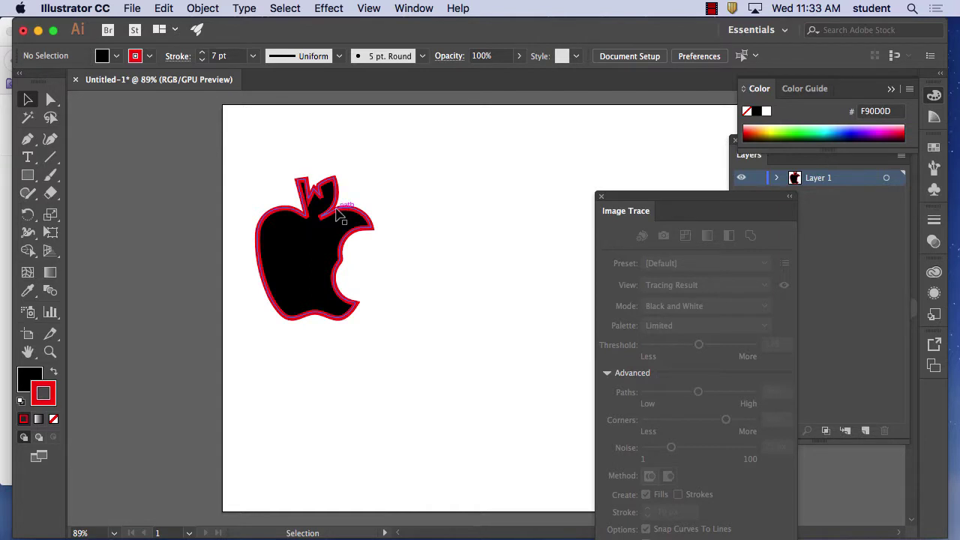
{"action": "left_click", "coordinate": [333, 215]}
{"action": "left_click", "coordinate": [297, 145]}
Place the person screenshot "Screen Shot 2017-10-04 at 11.30.02 AM" from the Desktop beside the apple, at about the apple's height.
{"action": "mouse_move", "coordinate": [678, 199]}
{"action": "left_mouse_down"}
{"action": "mouse_move", "coordinate": [761, 238]}
{"action": "mouse_move", "coordinate": [771, 228]}
{"action": "left_mouse_up"}
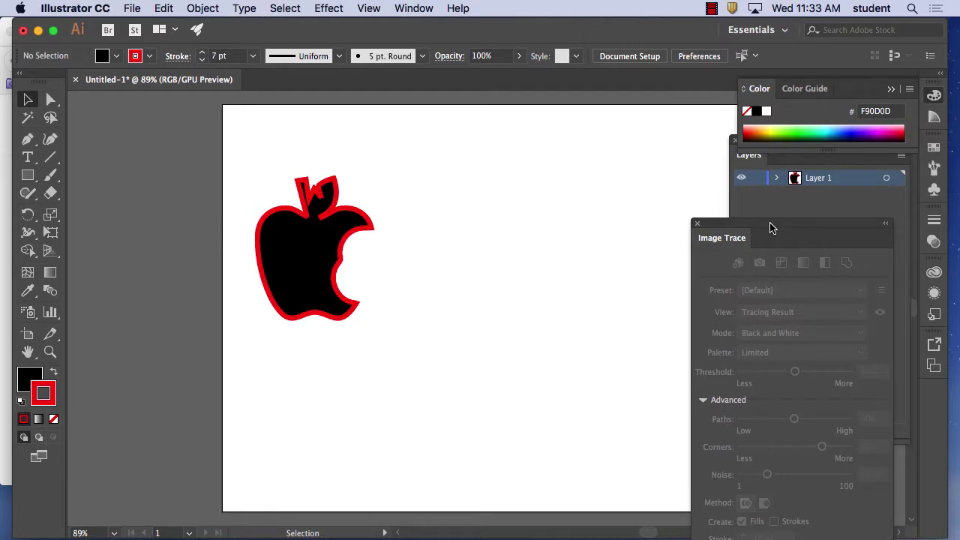
{"action": "left_click", "coordinate": [132, 8]}
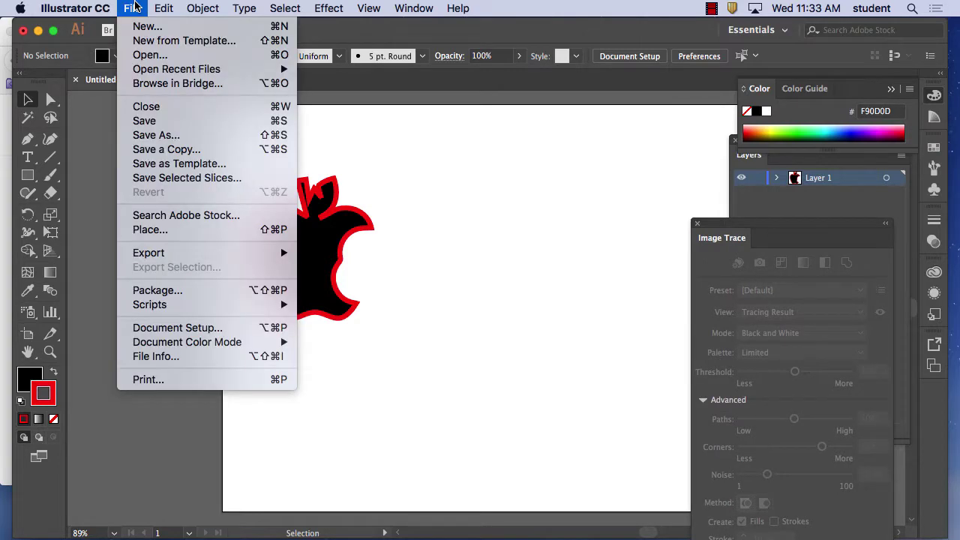
{"action": "left_click", "coordinate": [185, 231]}
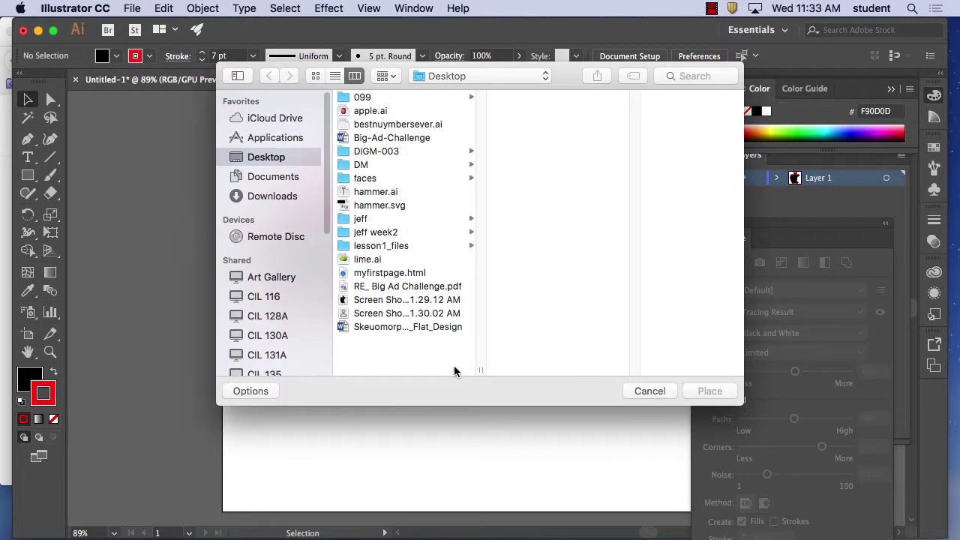
{"action": "left_click", "coordinate": [420, 315]}
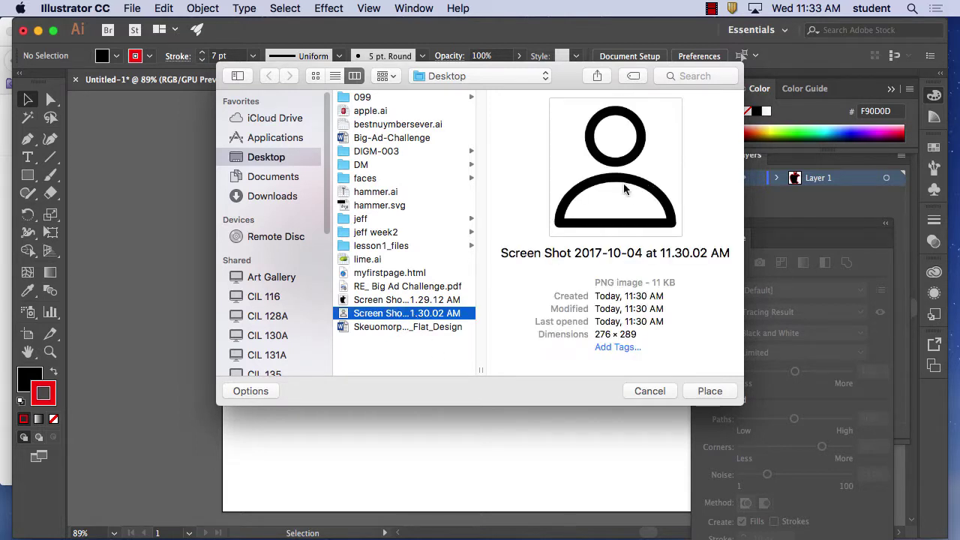
{"action": "left_click", "coordinate": [710, 391]}
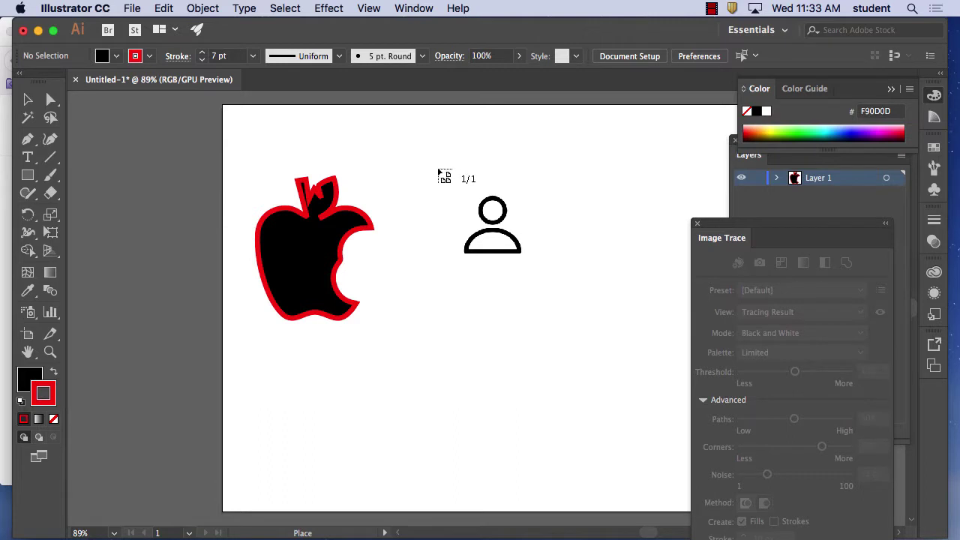
{"action": "left_click_drag", "start_coordinate": [438, 169], "coordinate": [593, 318]}
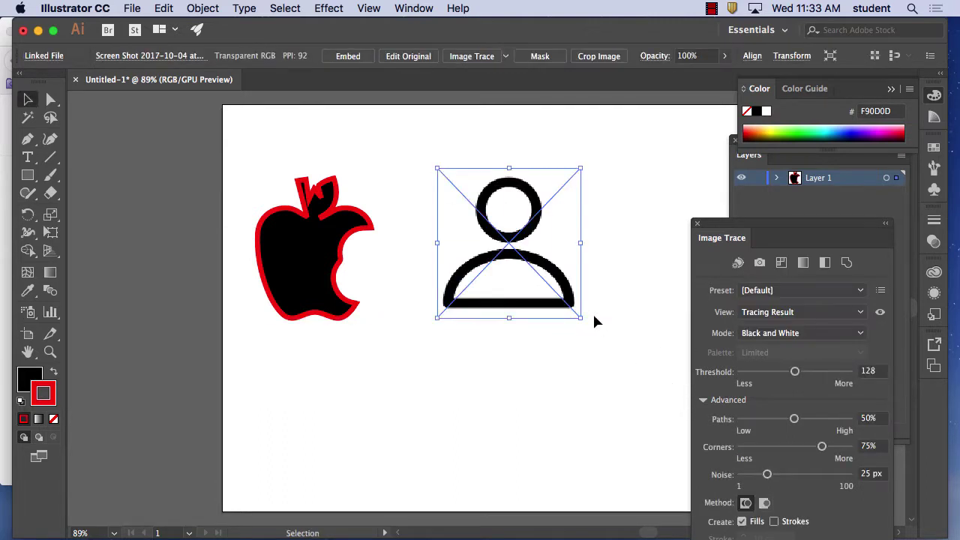
Image Trace the placed person icon in Black and White mode with Ignore White enabled.
{"action": "left_click_drag", "start_coordinate": [731, 225], "coordinate": [650, 122]}
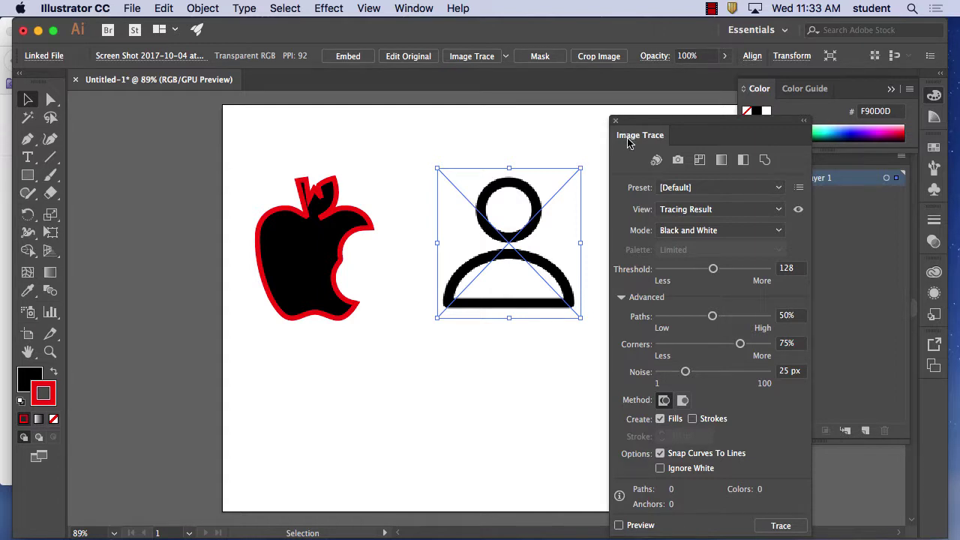
{"action": "left_click_drag", "start_coordinate": [679, 122], "coordinate": [670, 75]}
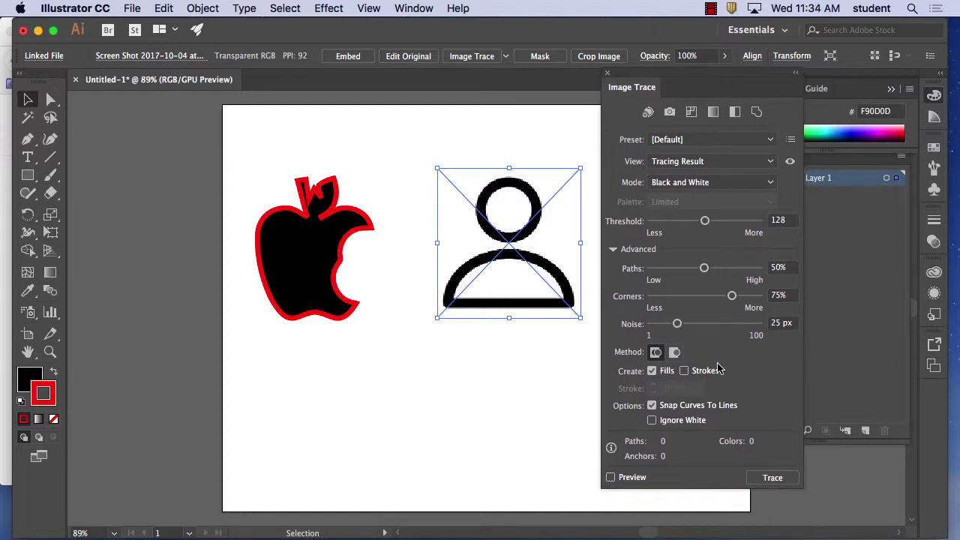
{"action": "left_click", "coordinate": [652, 421]}
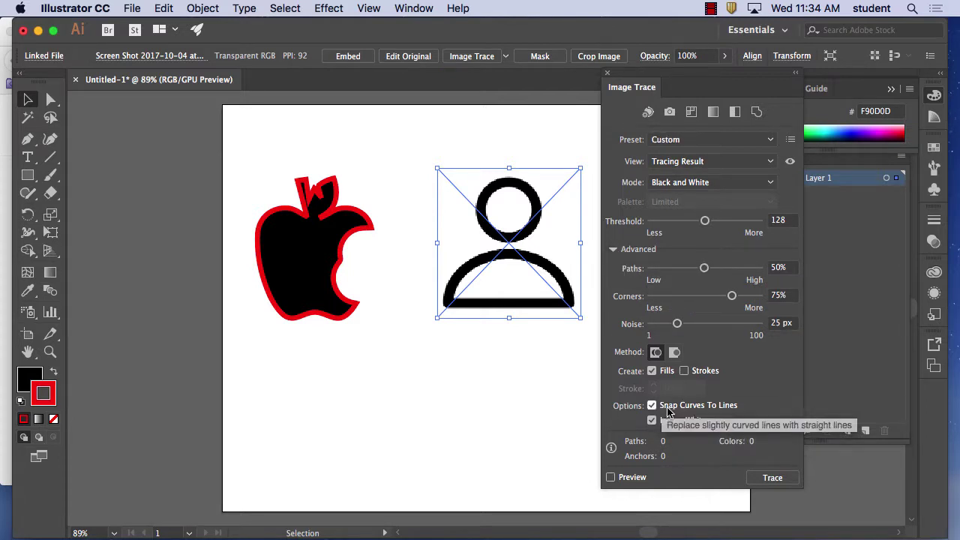
{"action": "left_click", "coordinate": [773, 478]}
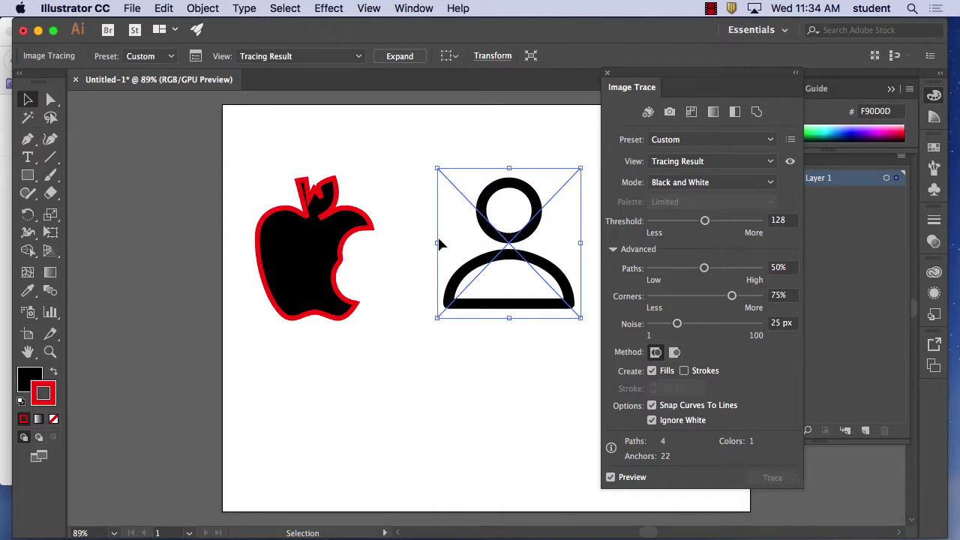
Expand the traced person icon into editable vector paths and deselect it.
{"action": "left_click", "coordinate": [203, 8]}
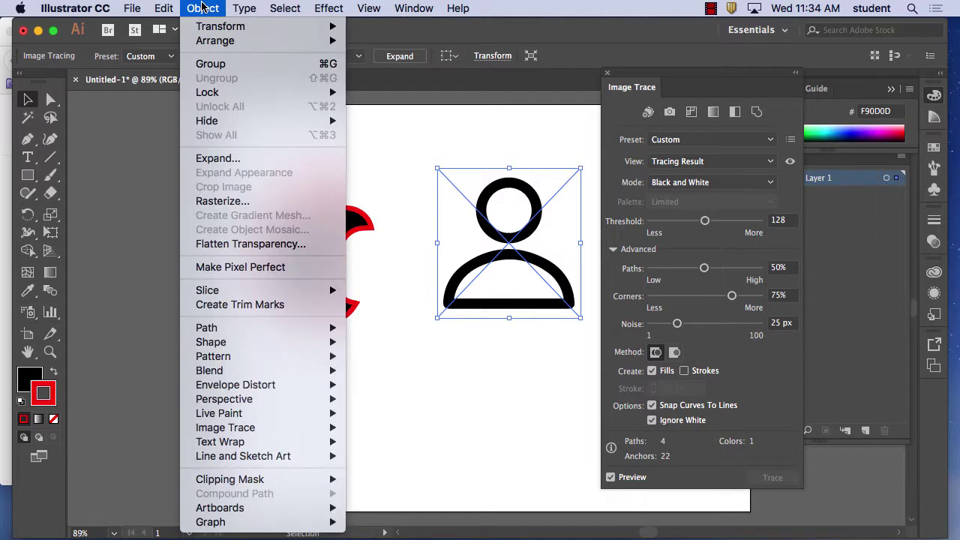
{"action": "left_click", "coordinate": [234, 163]}
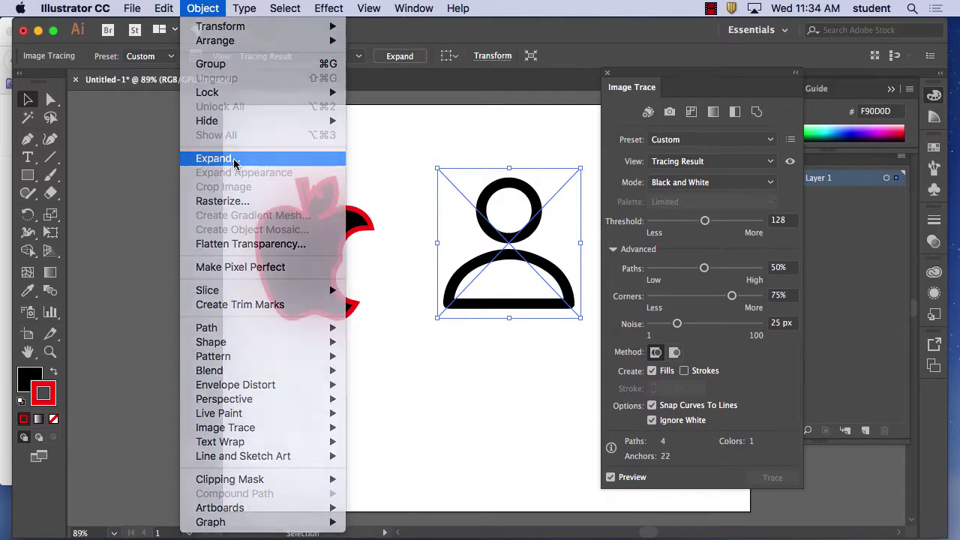
{"action": "left_click", "coordinate": [524, 356]}
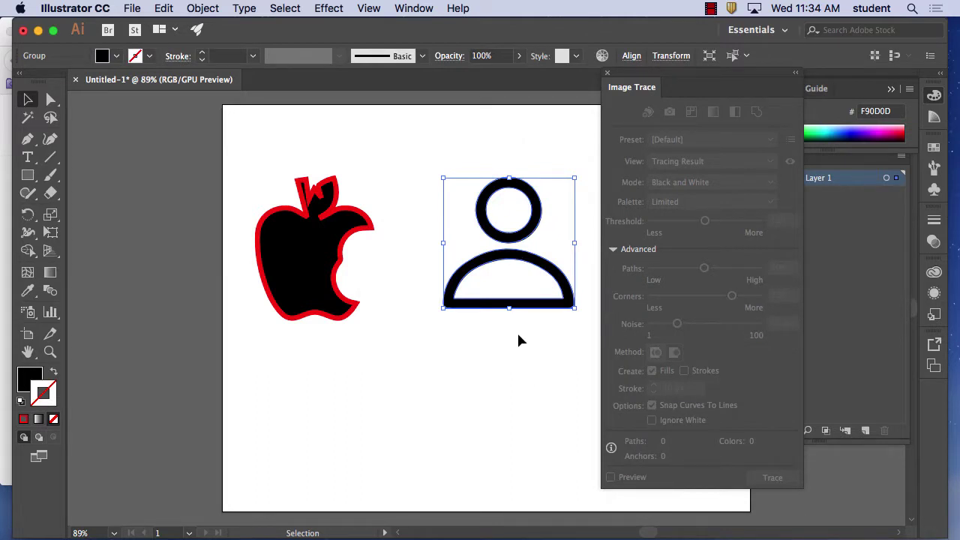
{"action": "left_click", "coordinate": [518, 337]}
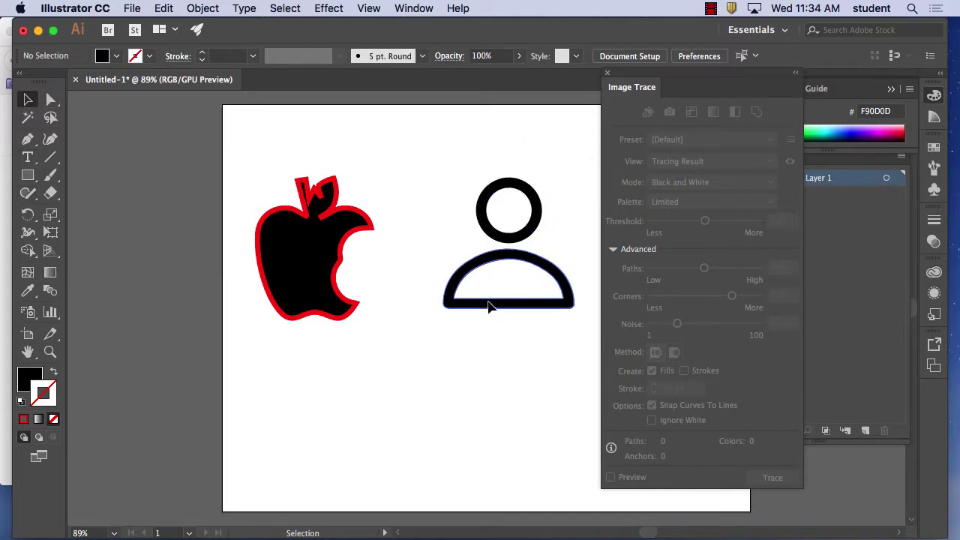
Fill the expanded person icon with dark blue 112793, changing its color model from Grayscale to RGB, and deselect it.
{"action": "left_click", "coordinate": [488, 307]}
{"action": "left_click", "coordinate": [39, 379]}
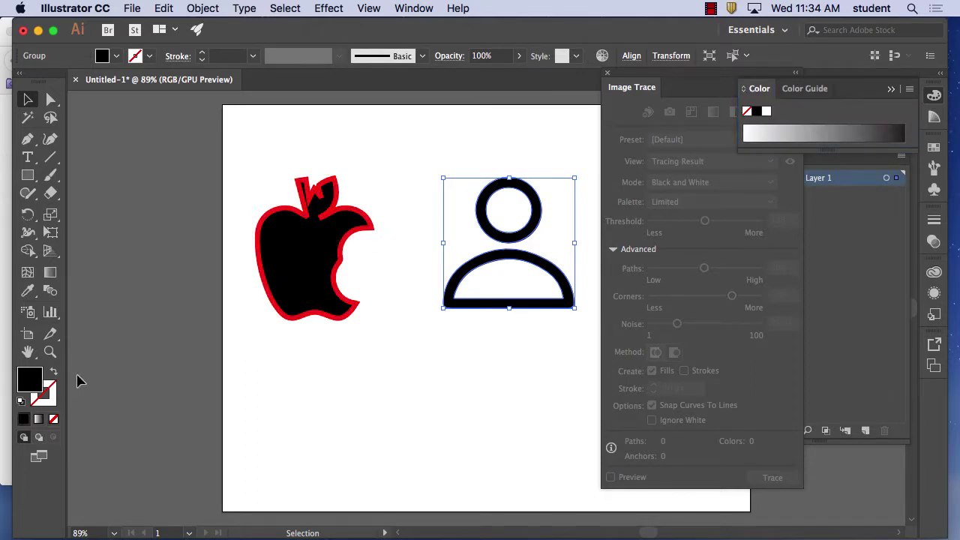
{"action": "double_click", "coordinate": [30, 380]}
{"action": "left_click", "coordinate": [409, 236]}
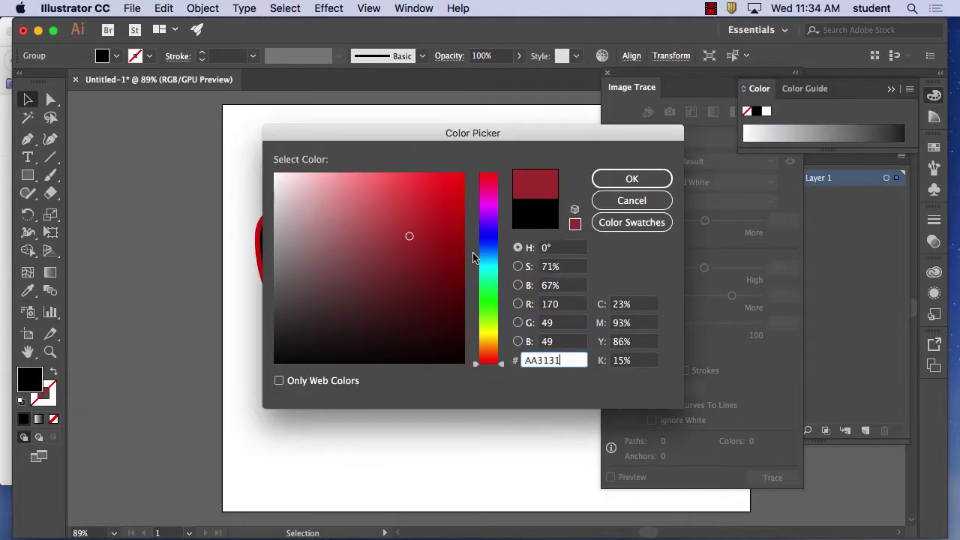
{"action": "mouse_move", "coordinate": [473, 252]}
{"action": "left_mouse_down"}
{"action": "mouse_move", "coordinate": [487, 244]}
{"action": "mouse_move", "coordinate": [488, 263]}
{"action": "mouse_move", "coordinate": [488, 241]}
{"action": "left_mouse_up"}
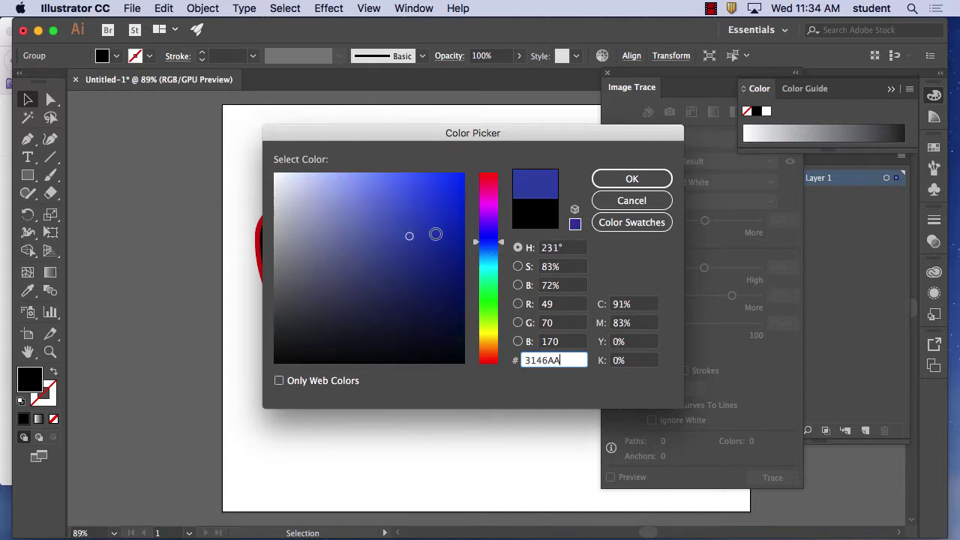
{"action": "left_click_drag", "start_coordinate": [409, 236], "coordinate": [444, 253]}
{"action": "left_click", "coordinate": [633, 178]}
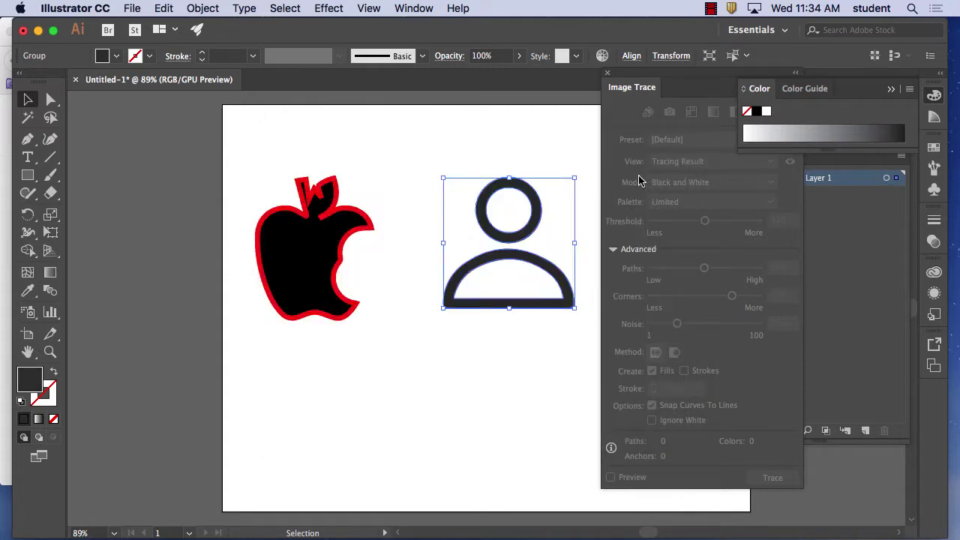
{"action": "left_click", "coordinate": [909, 89]}
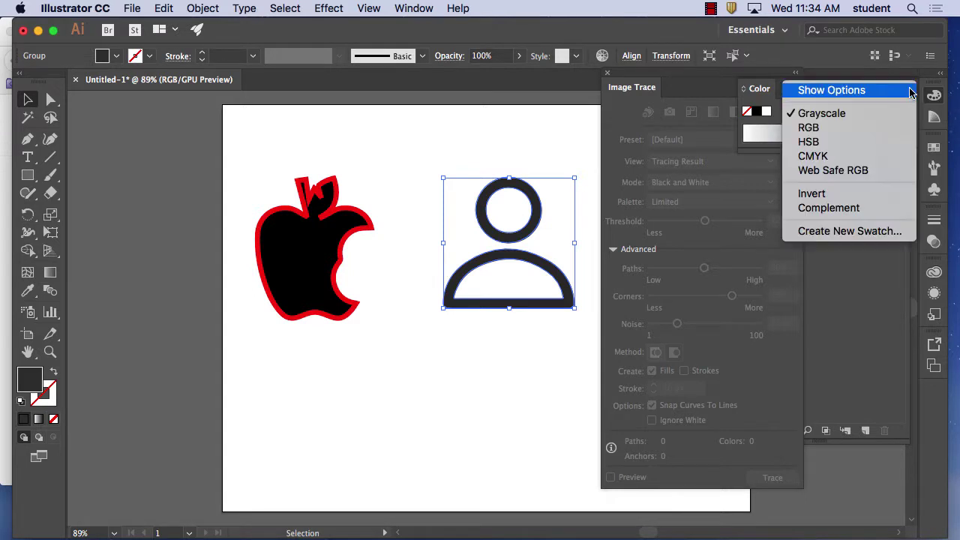
{"action": "left_click", "coordinate": [862, 126]}
{"action": "left_click", "coordinate": [471, 152]}
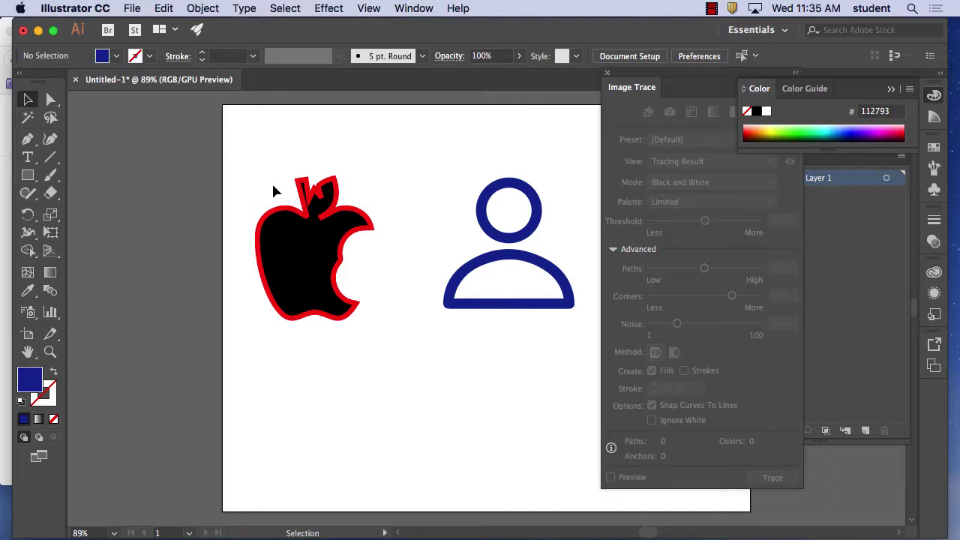
Switch to Sketch, postpone the offered software update, and create a new blank document.
{"action": "mouse_move", "coordinate": [512, 525]}
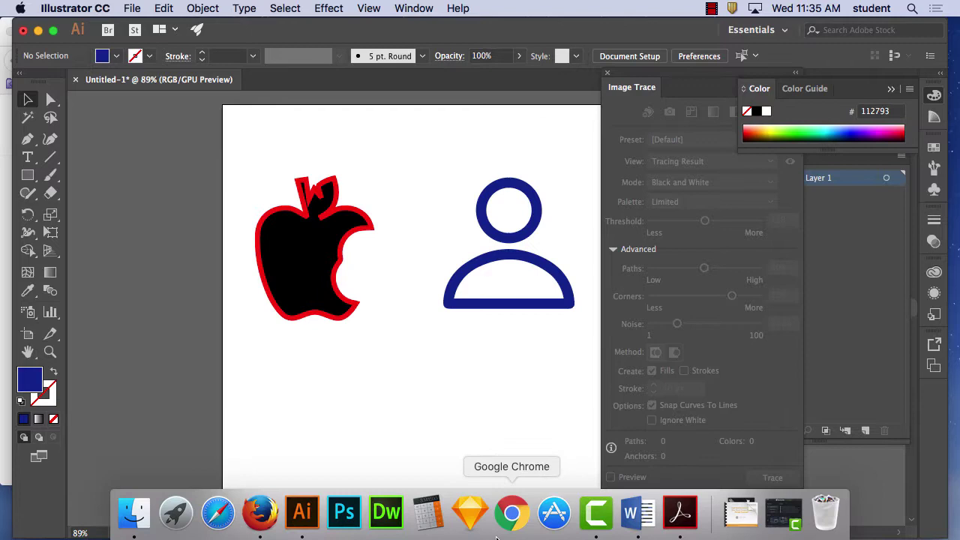
{"action": "left_click", "coordinate": [466, 511]}
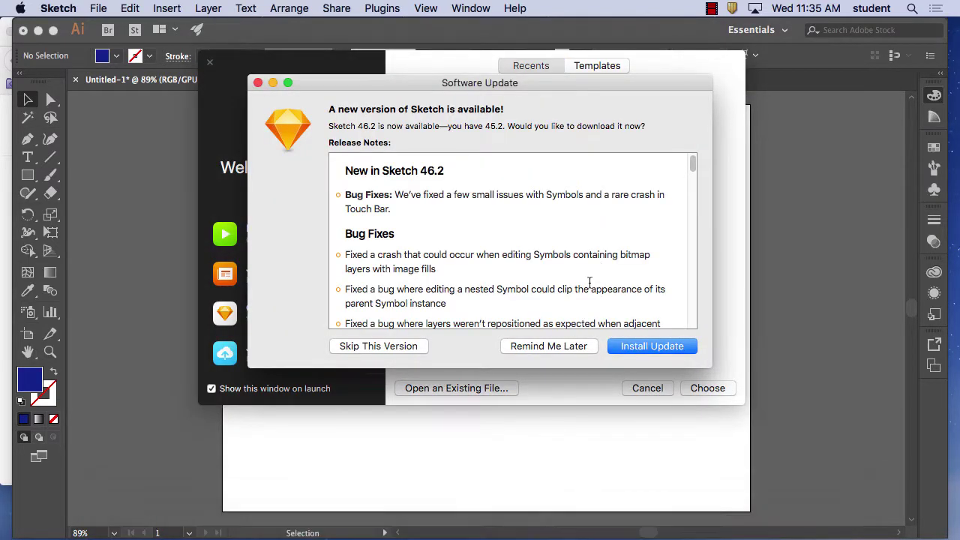
{"action": "left_click", "coordinate": [572, 348]}
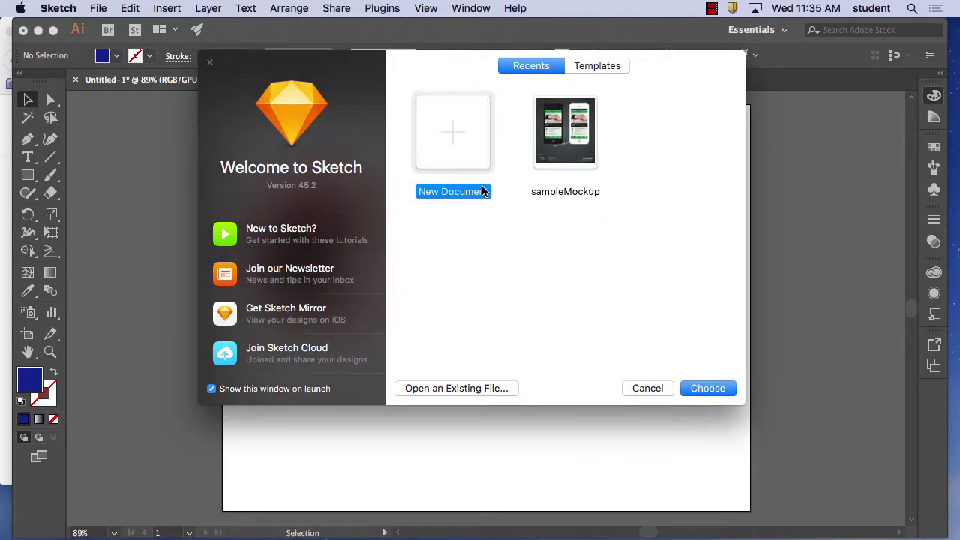
{"action": "double_click", "coordinate": [447, 148]}
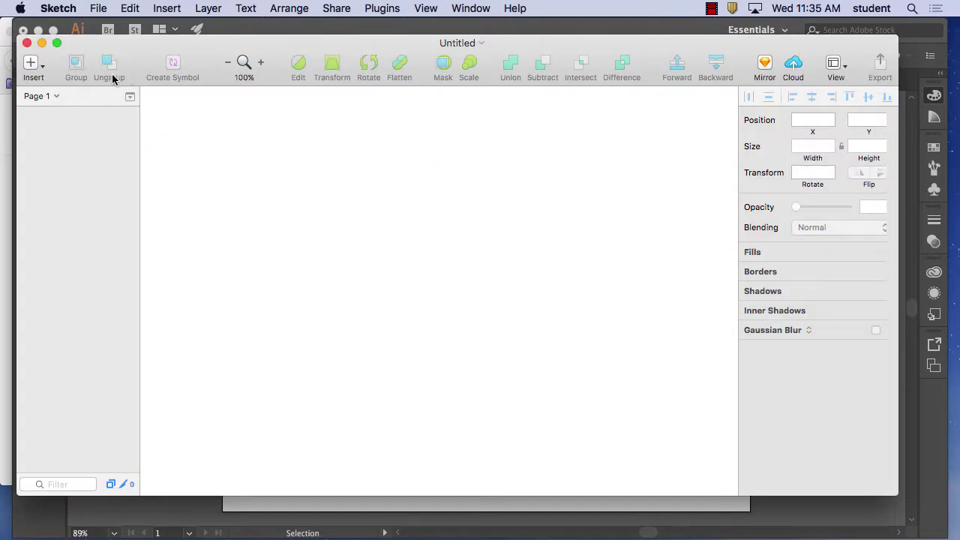
{"action": "left_click", "coordinate": [41, 66]}
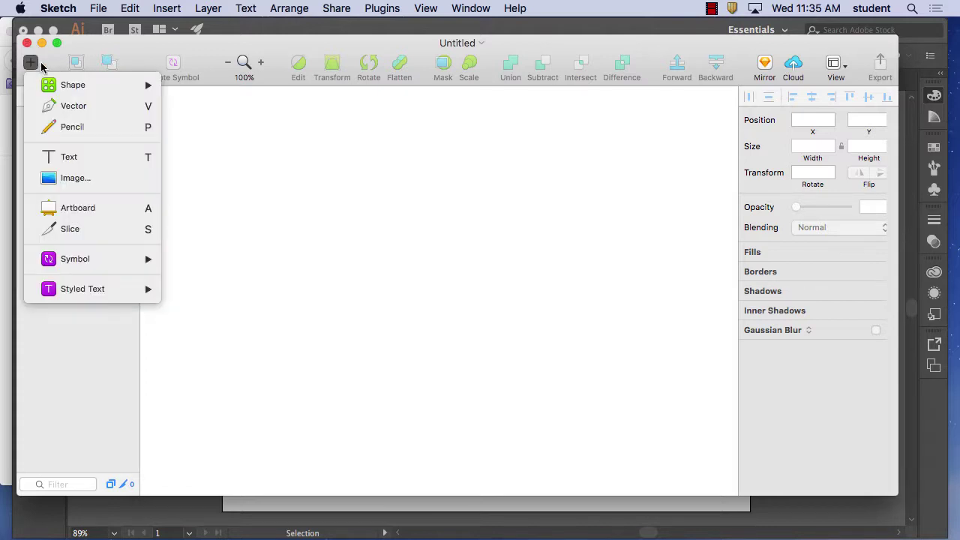
{"action": "left_click", "coordinate": [36, 64]}
{"action": "left_click", "coordinate": [33, 65]}
{"action": "mouse_move", "coordinate": [69, 261]}
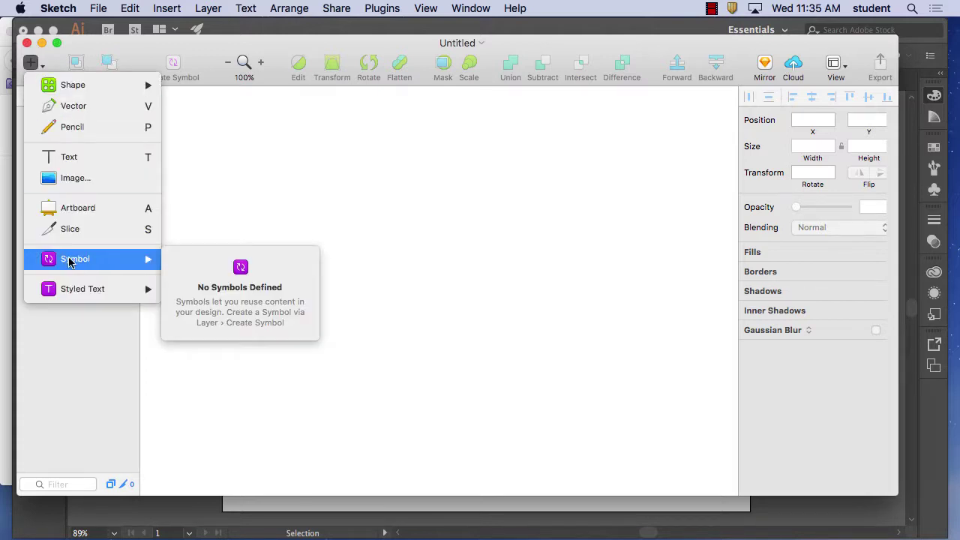
{"action": "left_click", "coordinate": [123, 39]}
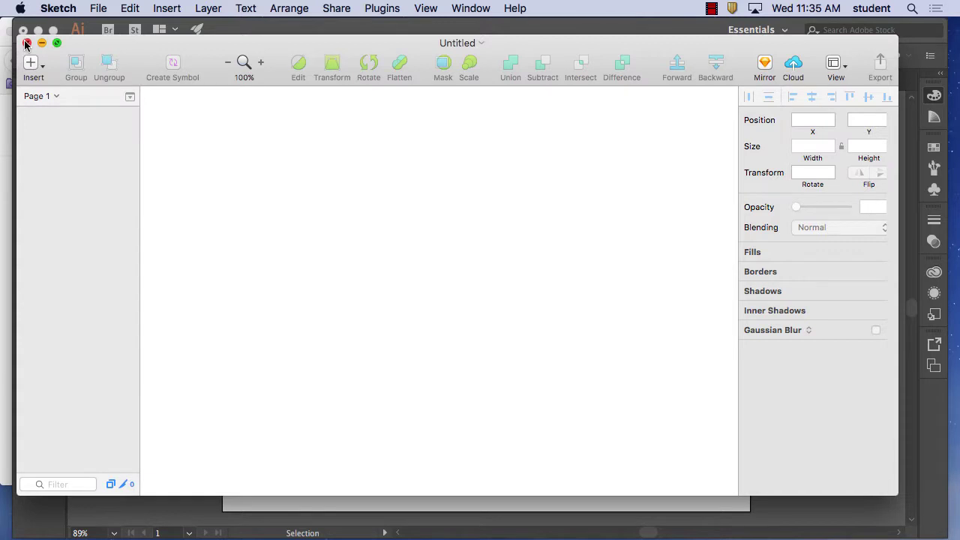
Close the blank document and create a new one from the iOS UI Design template.
{"action": "left_click", "coordinate": [26, 42]}
{"action": "left_click", "coordinate": [98, 8]}
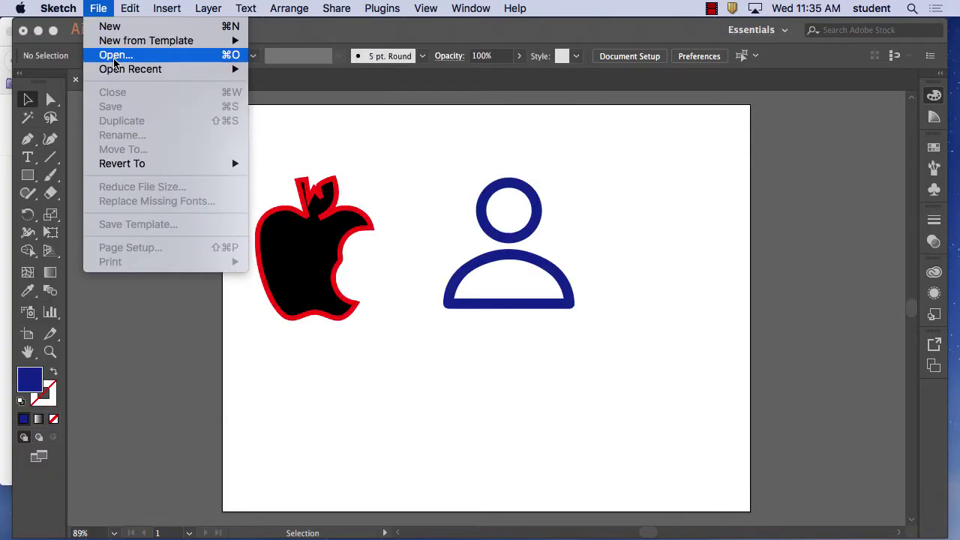
{"action": "mouse_move", "coordinate": [125, 40]}
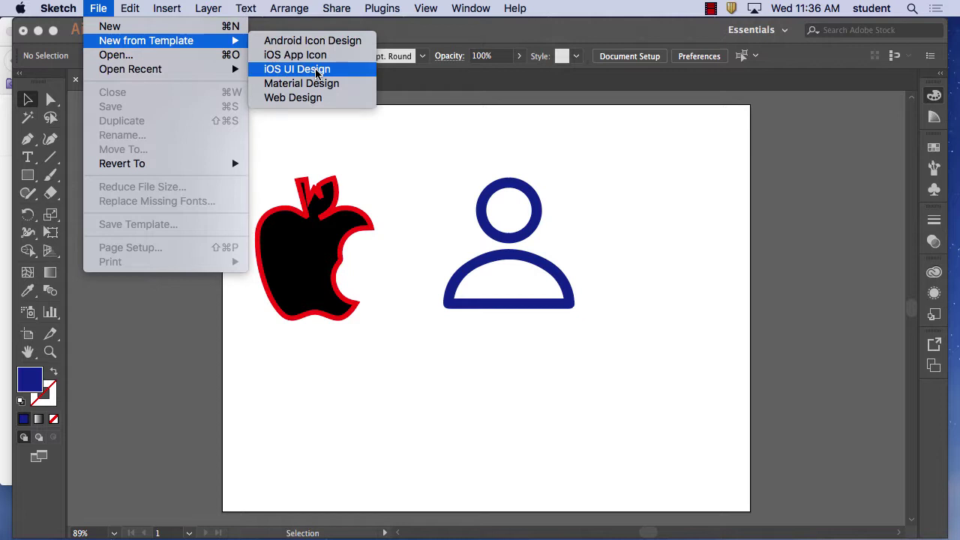
{"action": "left_click", "coordinate": [317, 72]}
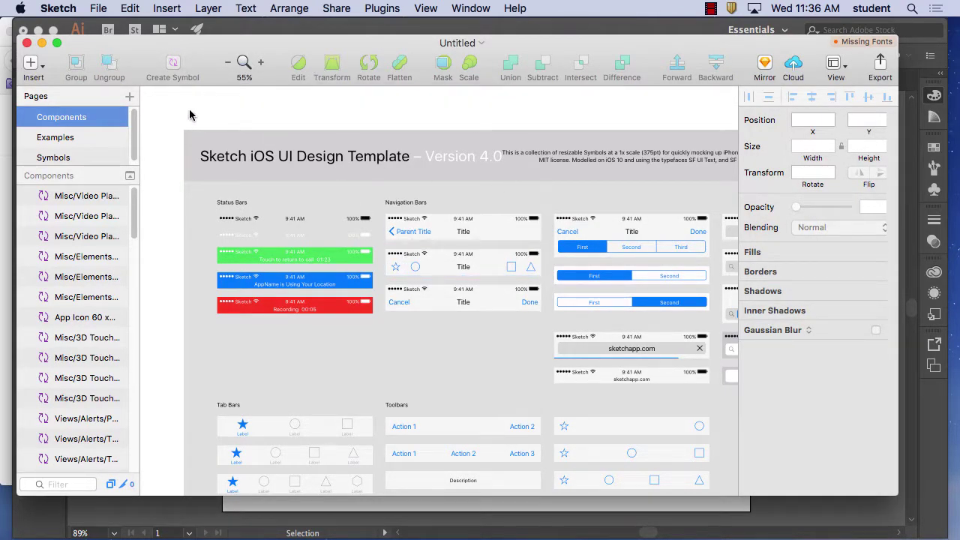
Examine the sample iOS screens on the template's Examples page, both in overview and at full size.
{"action": "left_click", "coordinate": [64, 137]}
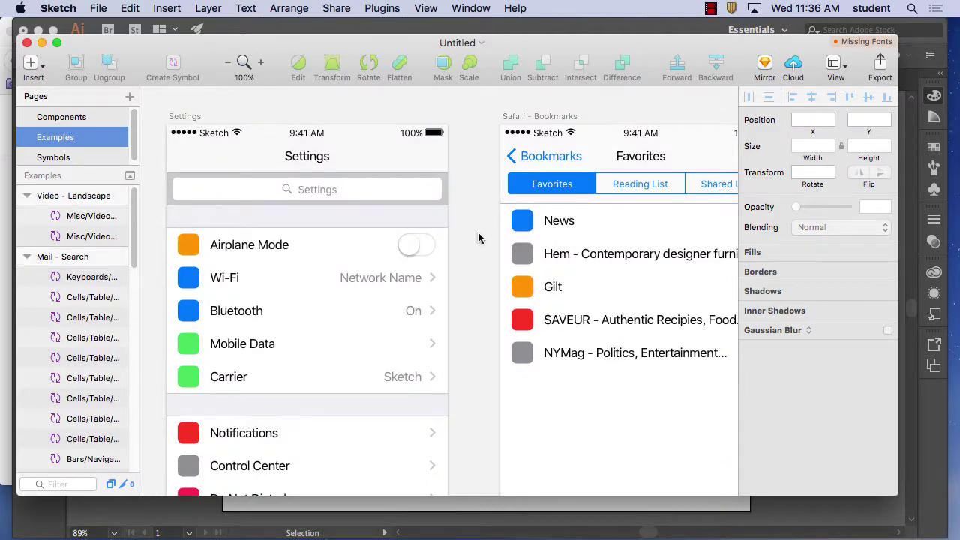
{"action": "key", "text": "super+minus"}
{"action": "key", "text": "super+minus"}
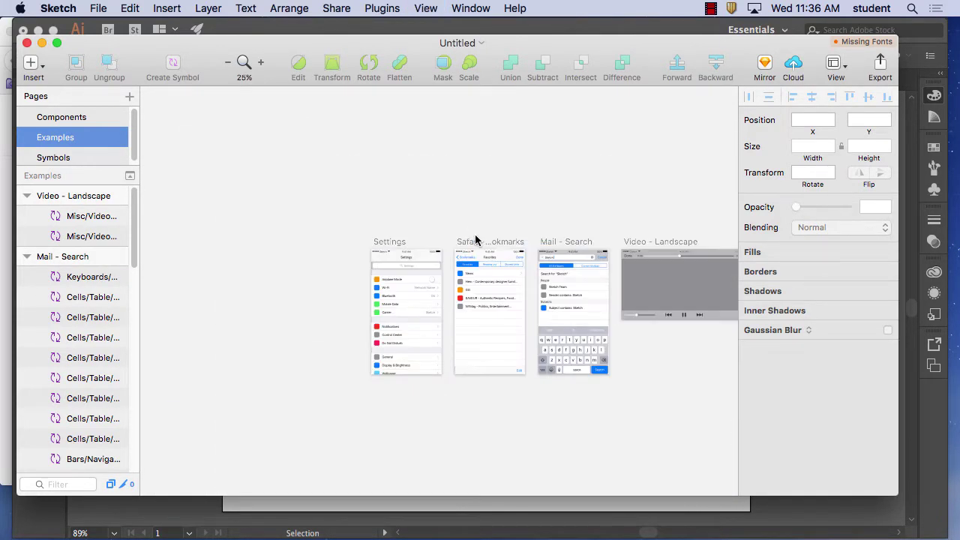
{"action": "key", "text": "super+plus"}
{"action": "key", "text": "super+plus"}
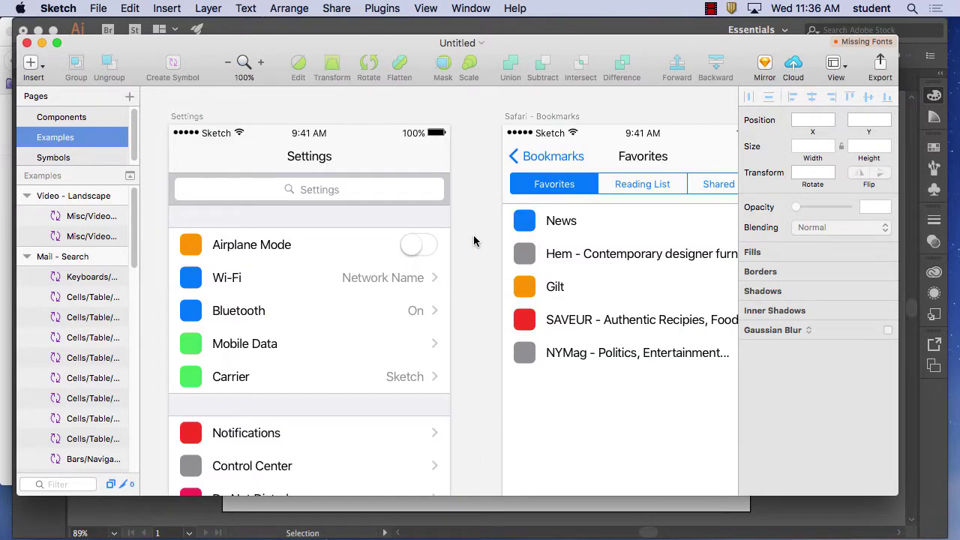
{"action": "key", "text": "super+minus"}
{"action": "left_click_drag", "start_coordinate": [555, 250], "coordinate": [441, 216]}
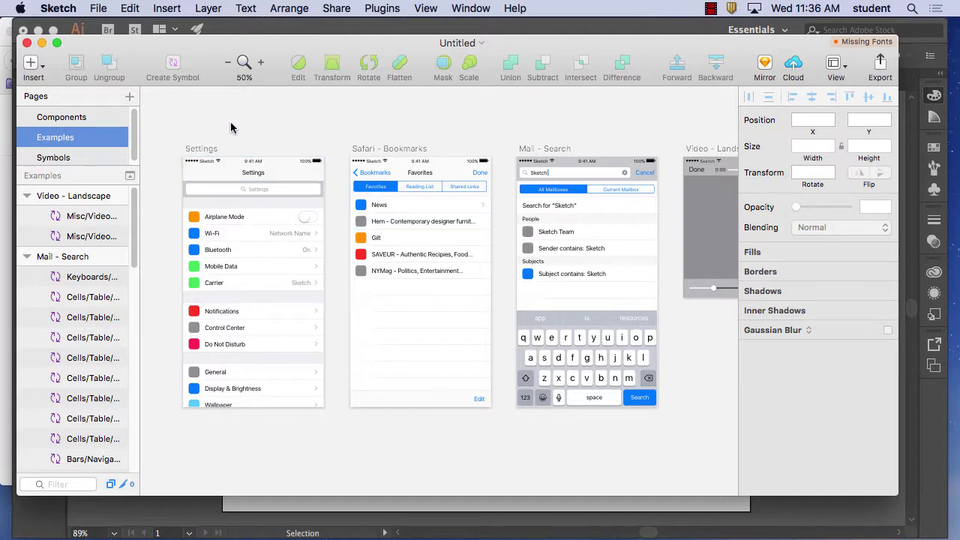
Go to the Symbols page and collapse the two expanded Views/Alerts symbols in the layer list.
{"action": "left_click", "coordinate": [56, 158]}
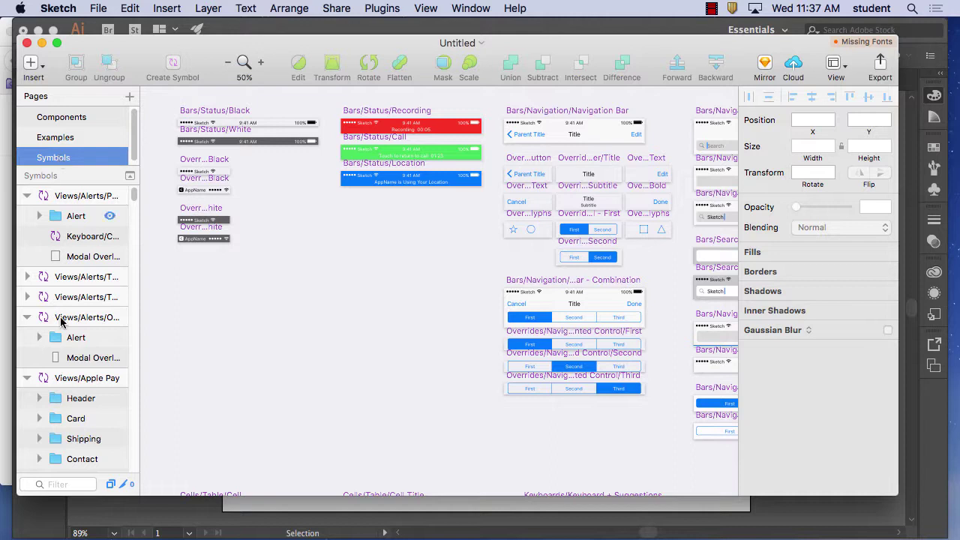
{"action": "left_click", "coordinate": [26, 317]}
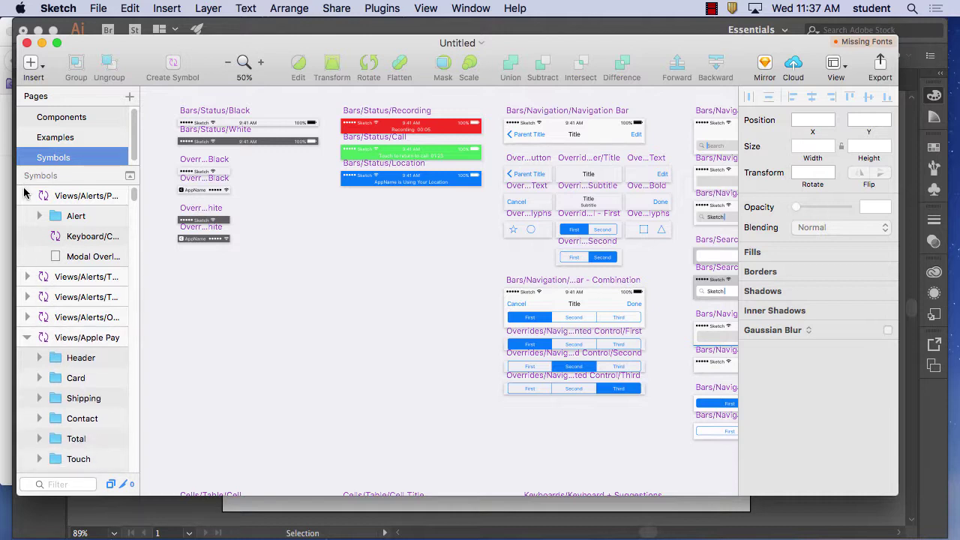
{"action": "left_click", "coordinate": [27, 196]}
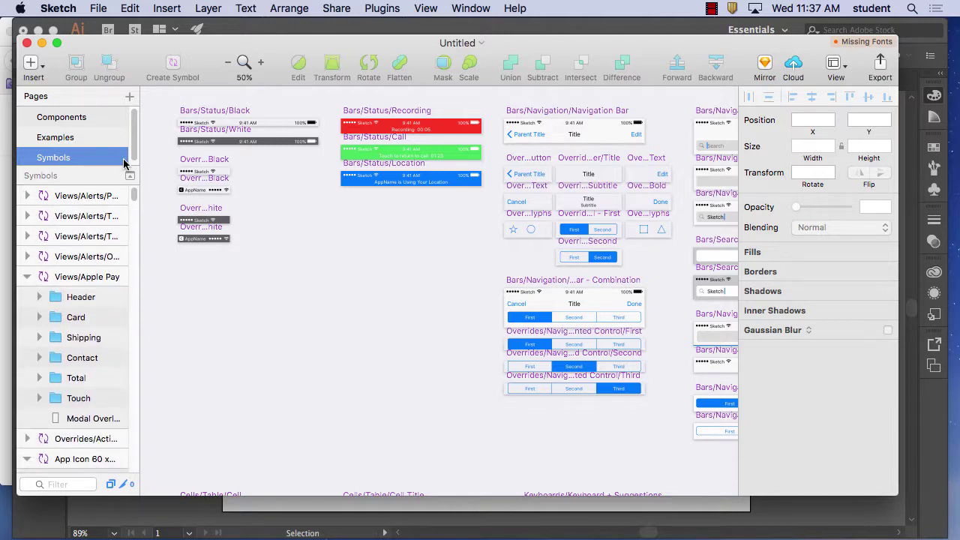
Add a new page to the document and name it "leftover app".
{"action": "left_click", "coordinate": [131, 98]}
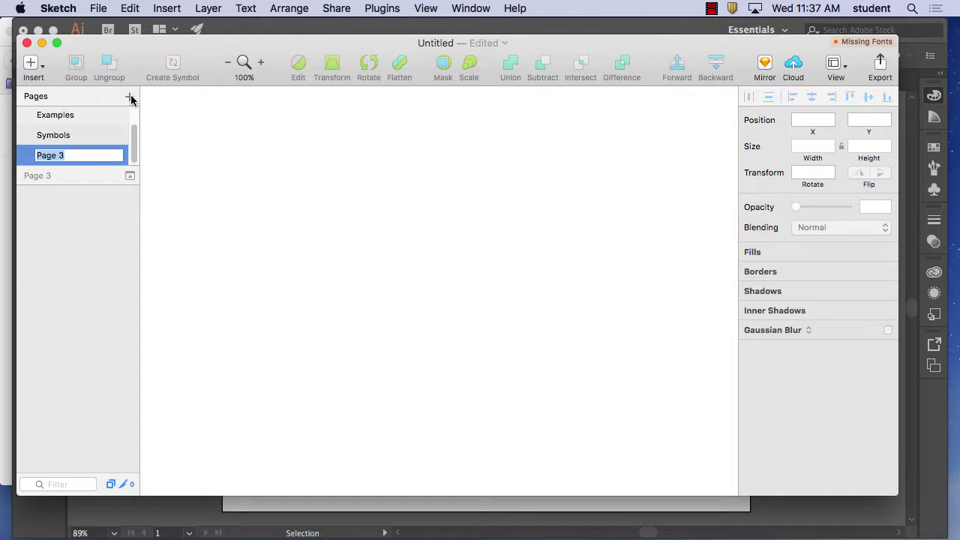
{"action": "type", "text": "my"}
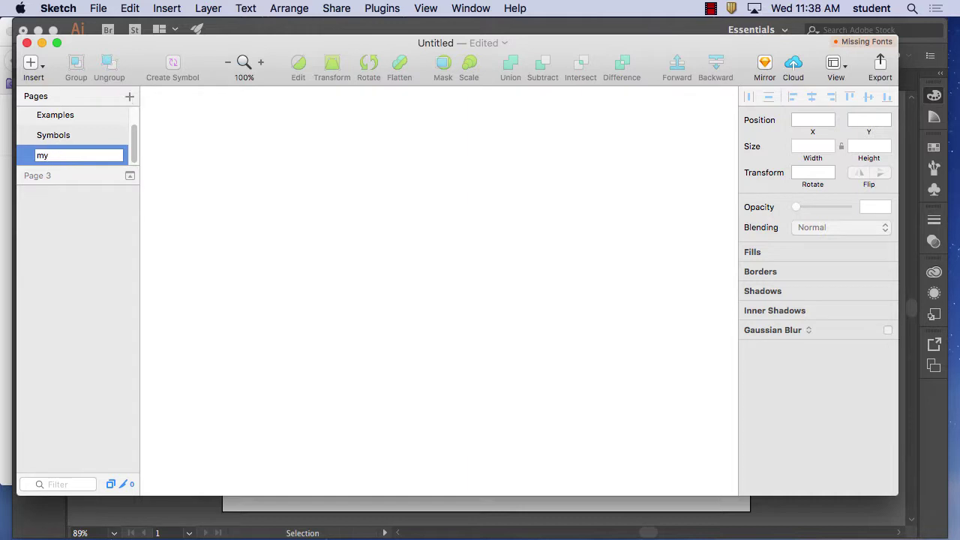
{"action": "key", "text": "BackSpace"}
{"action": "key", "text": "BackSpace"}
{"action": "type", "text": "leftover app"}
{"action": "left_click", "coordinate": [26, 163]}
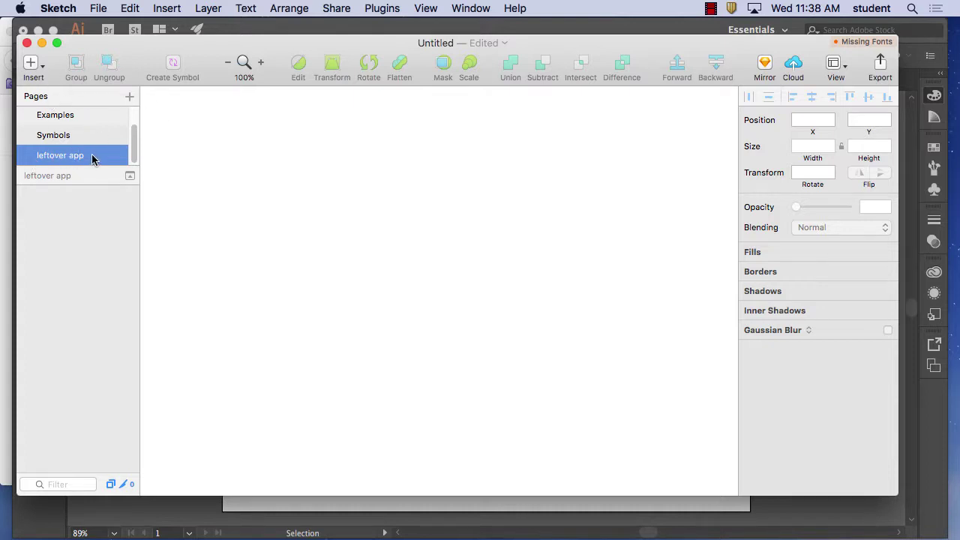
Insert an iPhone 7 Plus artboard, 414×736, on the leftover app page.
{"action": "left_click", "coordinate": [42, 71]}
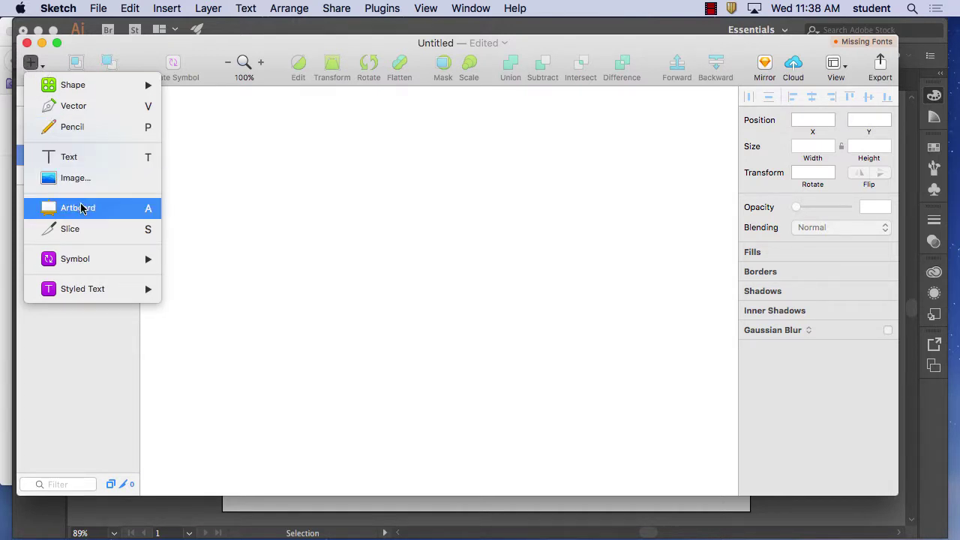
{"action": "left_click", "coordinate": [81, 209]}
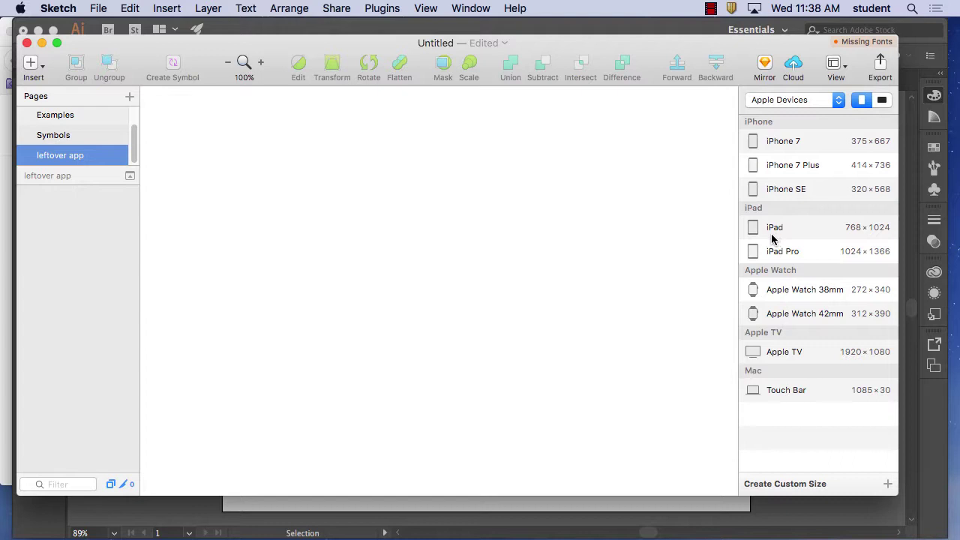
{"action": "left_click", "coordinate": [754, 168]}
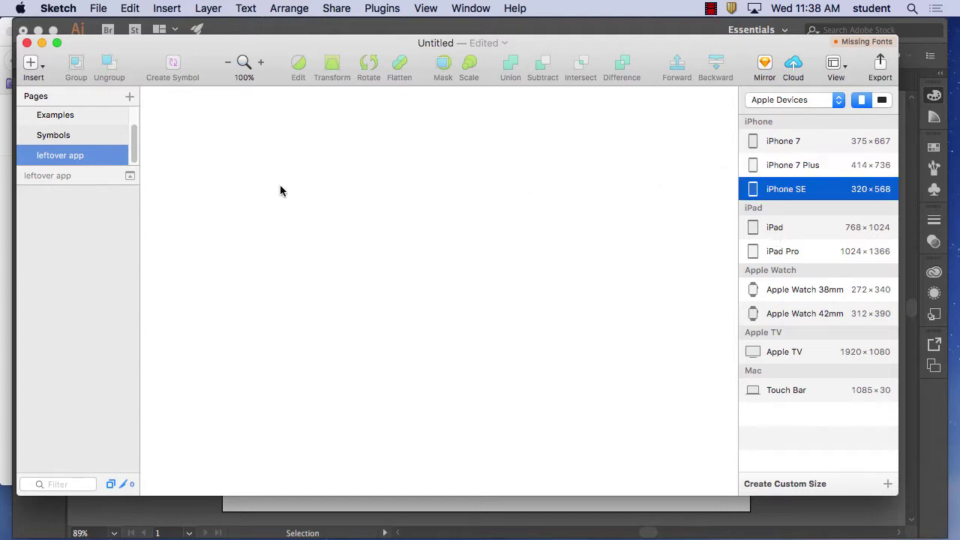
{"action": "left_click", "coordinate": [778, 168]}
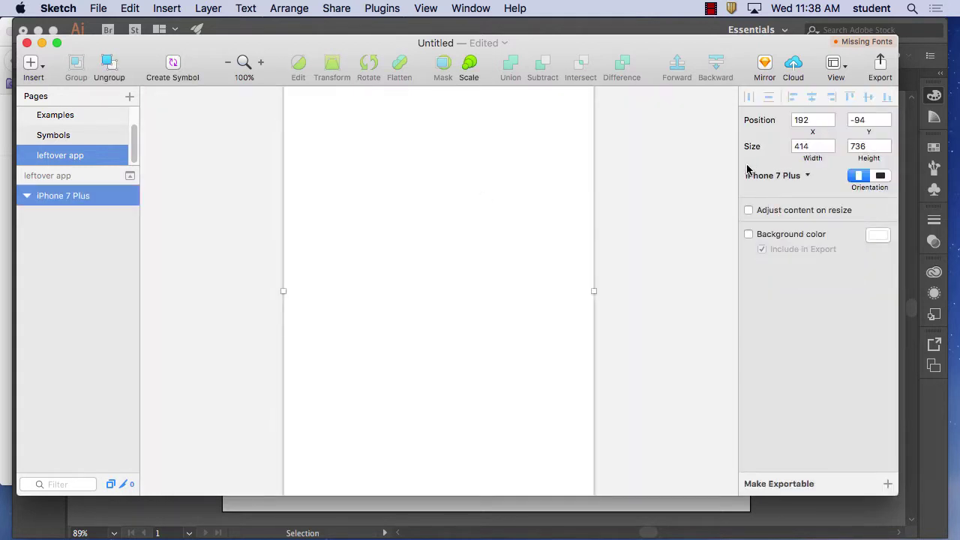
Duplicate the iPhone 7 Plus artboard twice to form a row of three, with the copies at about X 653 and X 1145.
{"action": "key", "text": "super+minus"}
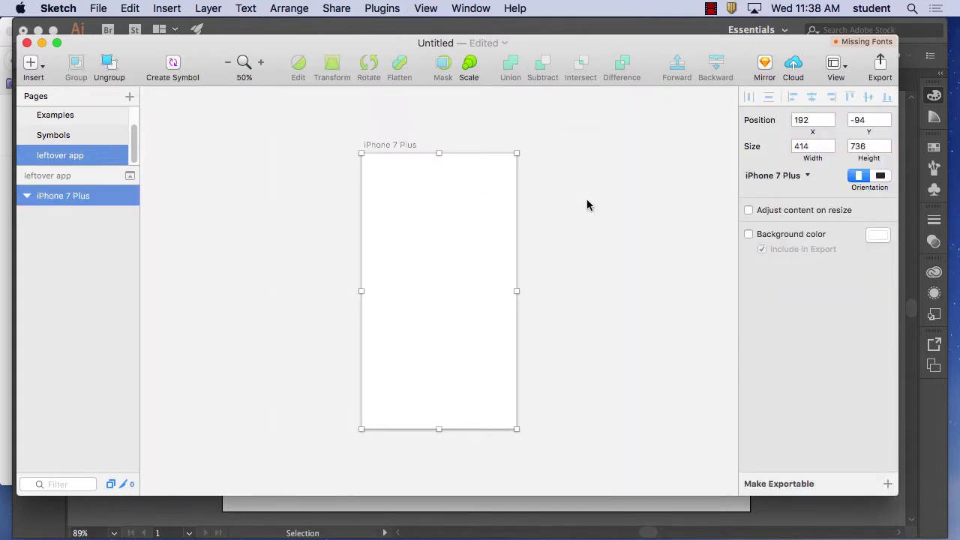
{"action": "left_click_drag", "start_coordinate": [477, 203], "coordinate": [278, 188]}
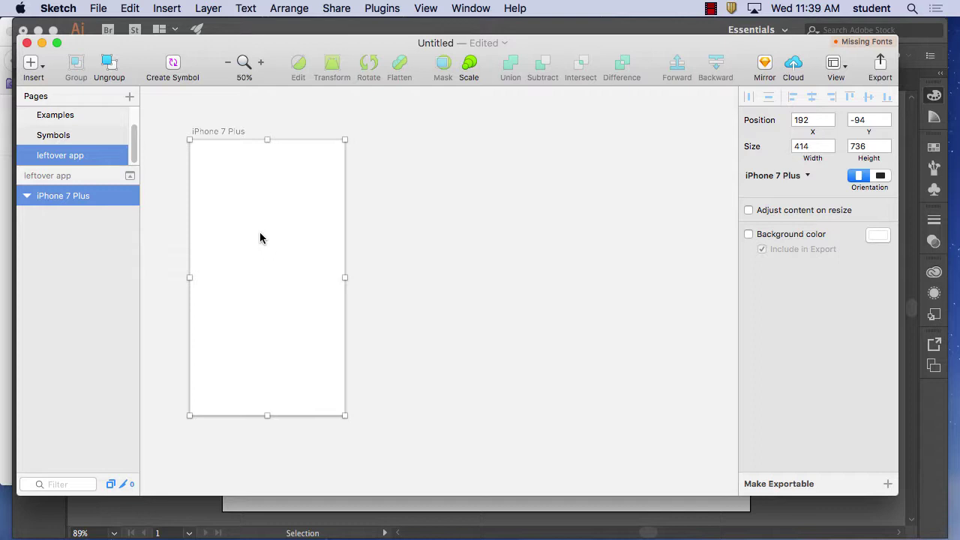
{"action": "left_click_drag", "start_coordinate": [260, 238], "coordinate": [618, 225]}
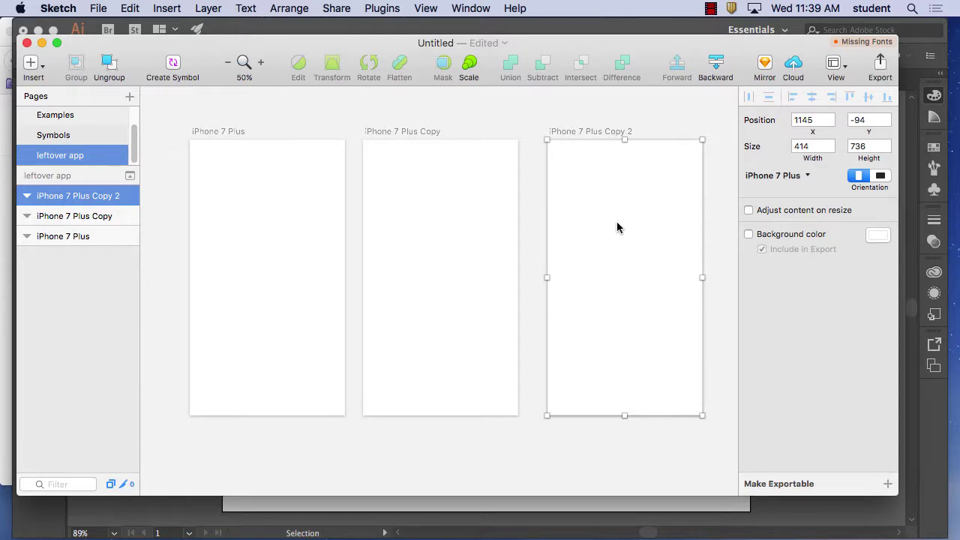
Rename the original iPhone 7 Plus artboard as "loading screen".
{"action": "double_click", "coordinate": [88, 236]}
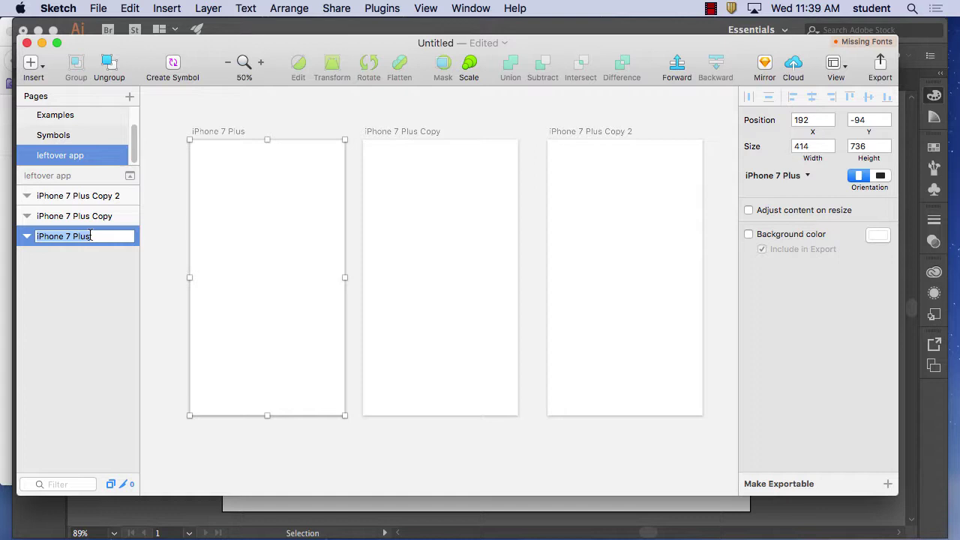
{"action": "type", "text": "loading "}
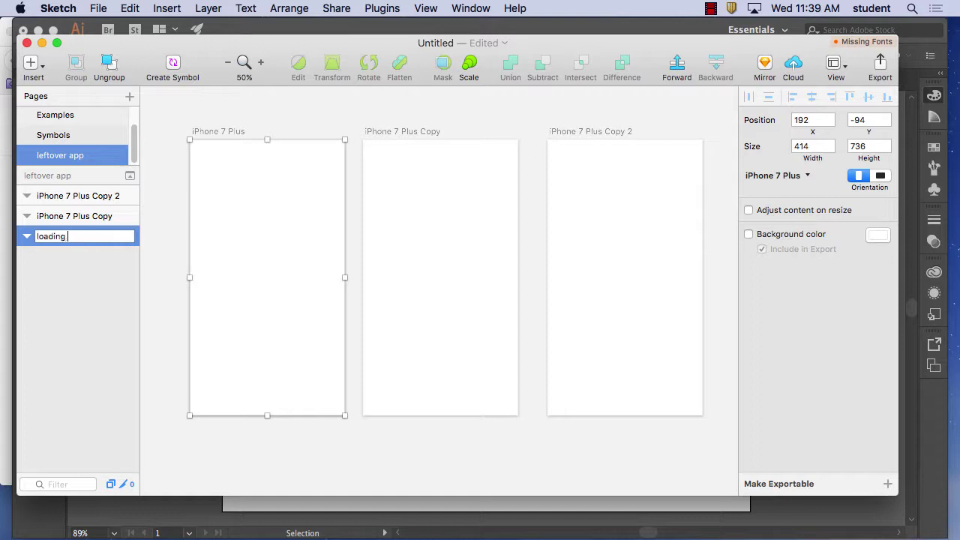
{"action": "type", "text": "screen"}
{"action": "left_click", "coordinate": [235, 165]}
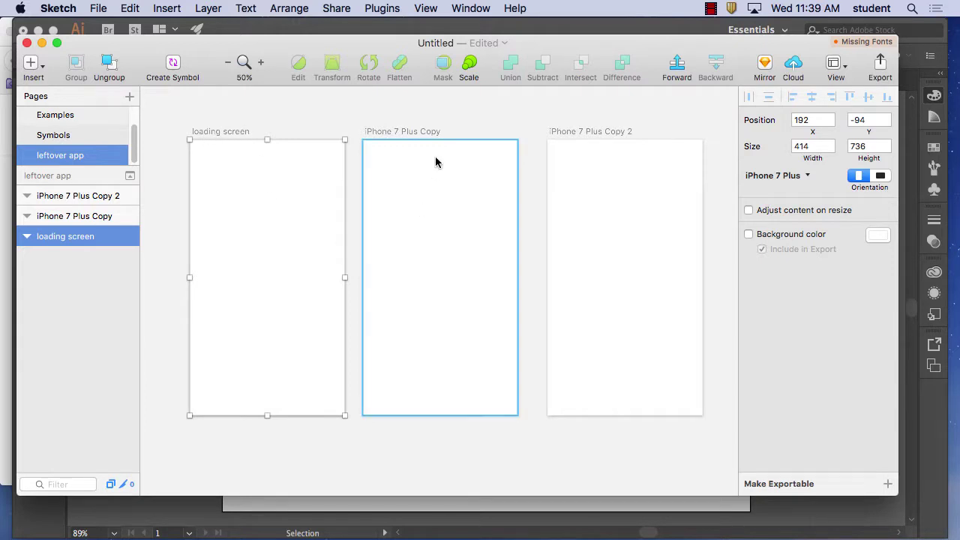
Rename the middle artboard, the first copy, as "login screen".
{"action": "double_click", "coordinate": [92, 215]}
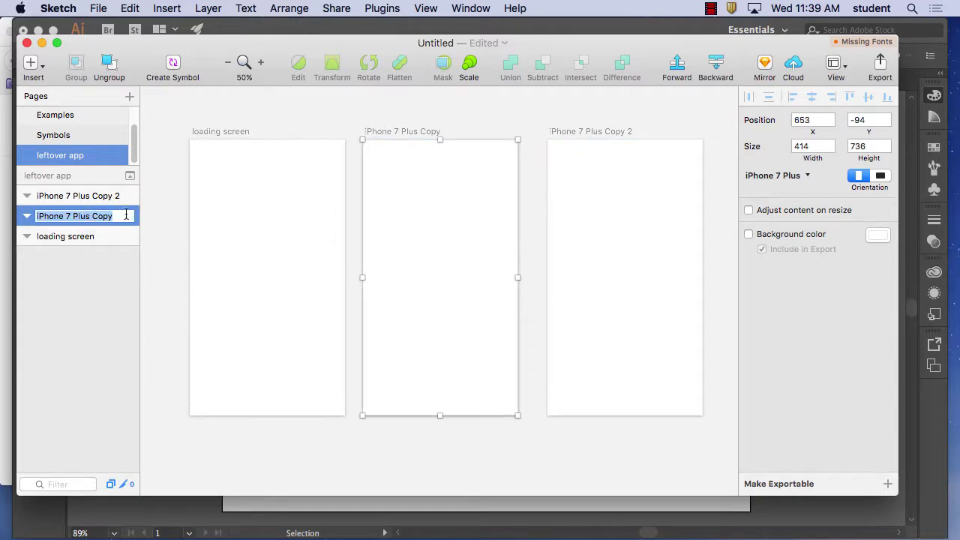
{"action": "key", "text": "BackSpace"}
{"action": "type", "text": "login s"}
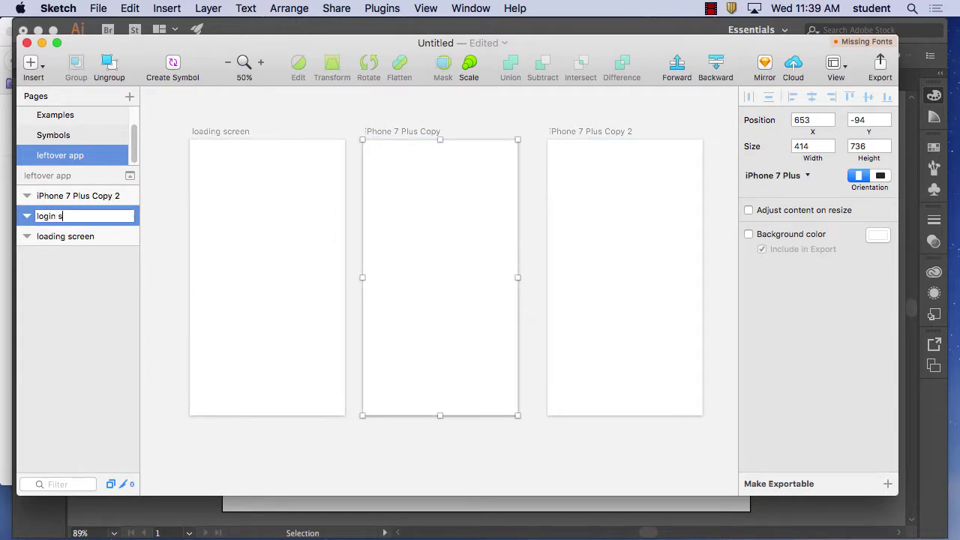
{"action": "type", "text": "creen"}
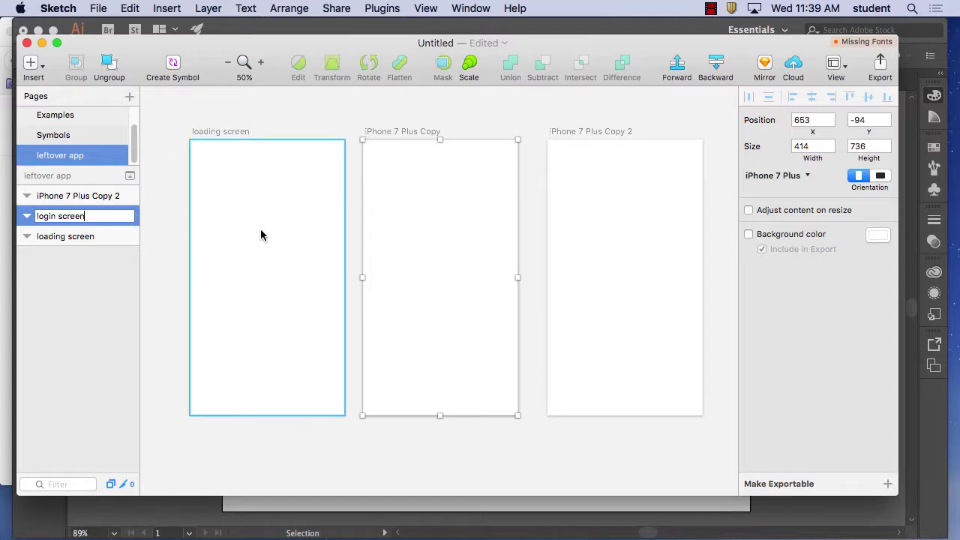
Rename the third artboard, the second copy, as "main menu" and deselect it.
{"action": "left_click", "coordinate": [588, 186]}
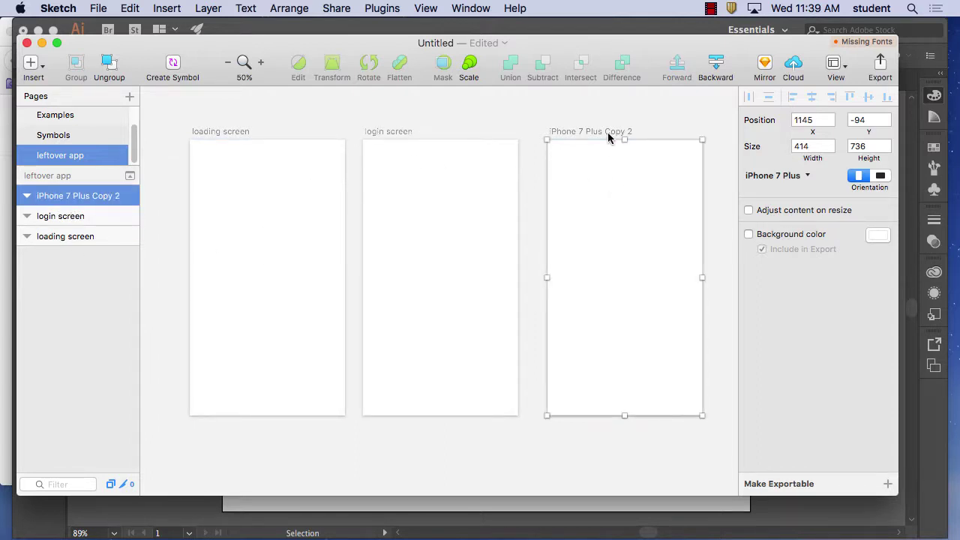
{"action": "double_click", "coordinate": [113, 196]}
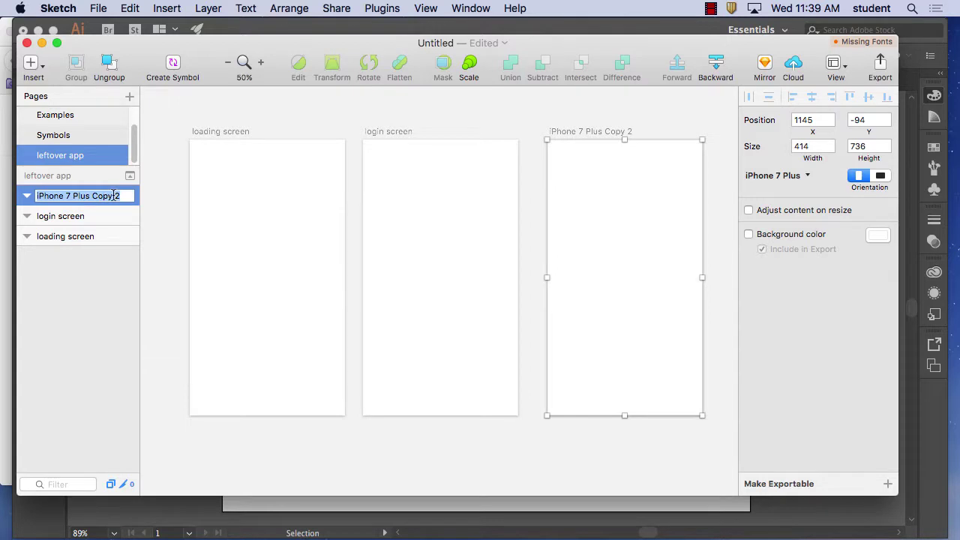
{"action": "type", "text": "main "}
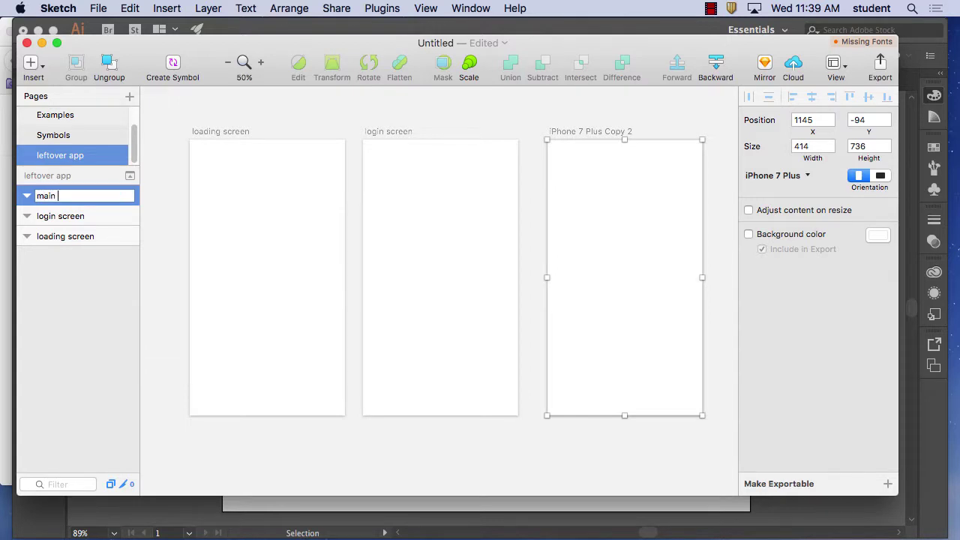
{"action": "type", "text": "menu"}
{"action": "left_click", "coordinate": [94, 261]}
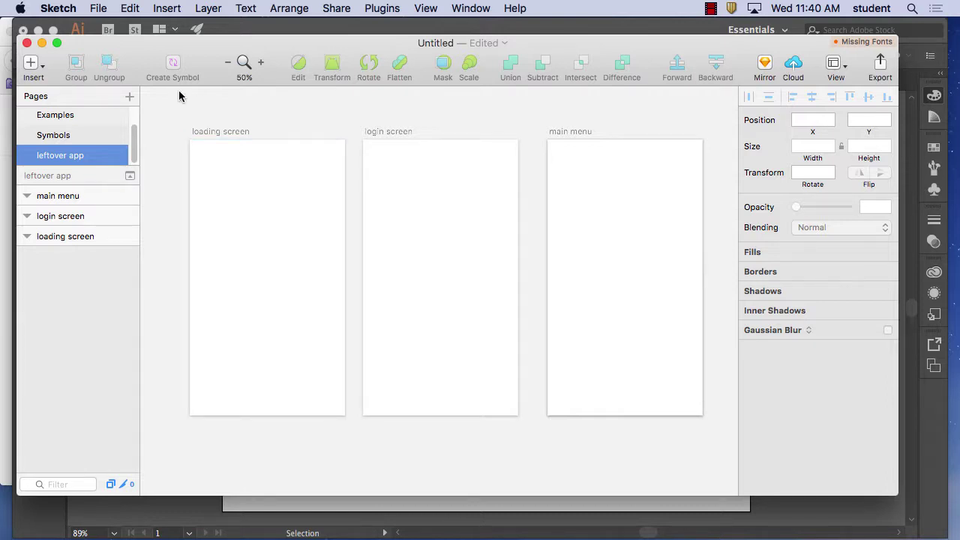
Look through the template's symbol categories, including Bars, Cells, Keyboards and Misc, and their navigation, search, status, tab bar and toolbar entries.
{"action": "left_click", "coordinate": [43, 66]}
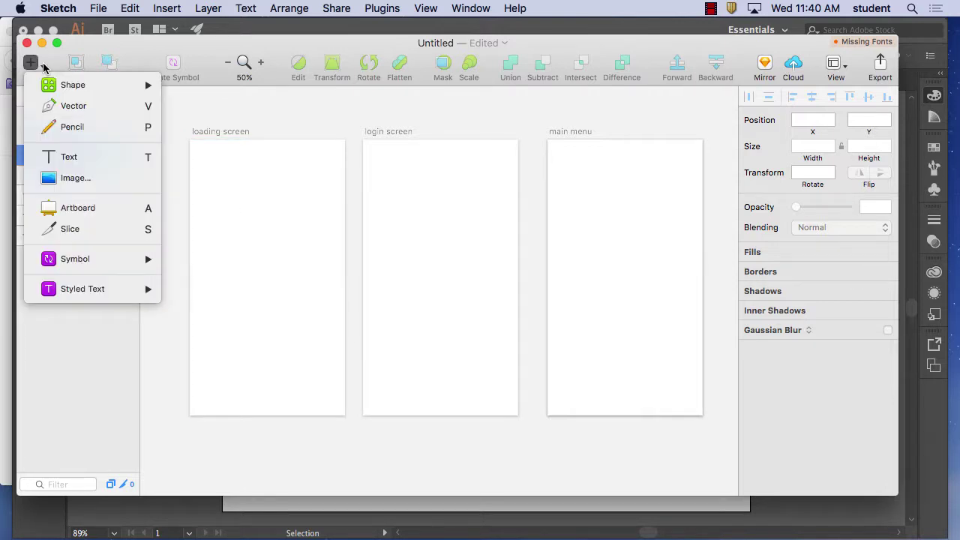
{"action": "mouse_move", "coordinate": [85, 258]}
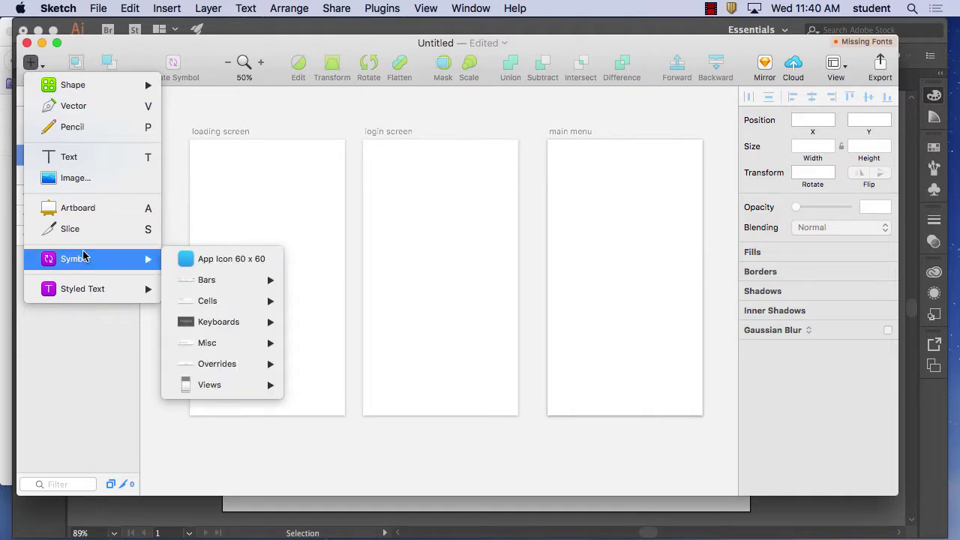
{"action": "mouse_move", "coordinate": [255, 285]}
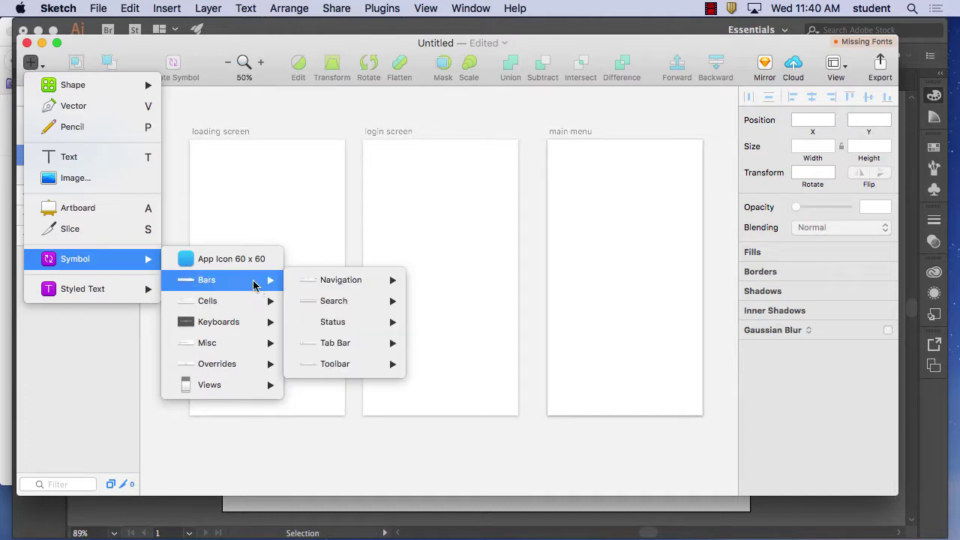
{"action": "mouse_move", "coordinate": [350, 304]}
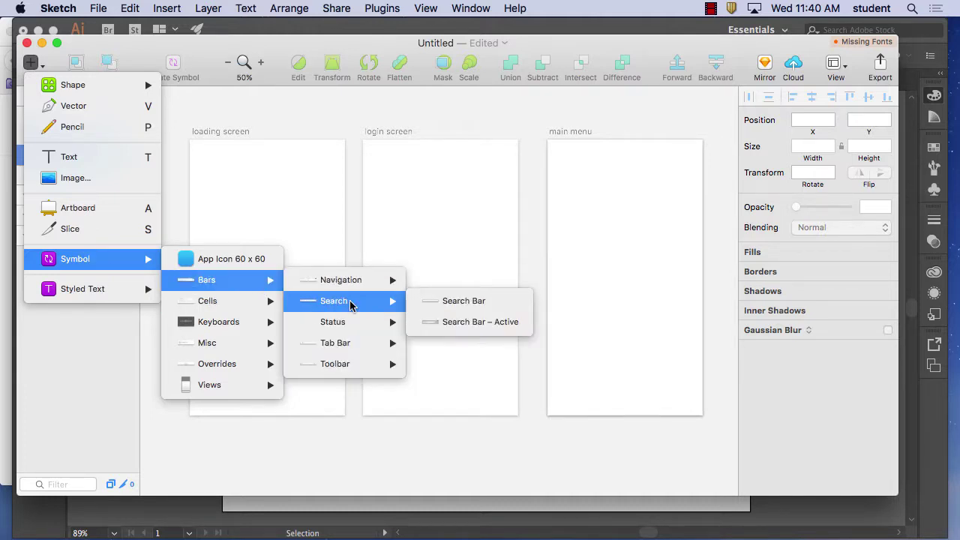
{"action": "mouse_move", "coordinate": [348, 284]}
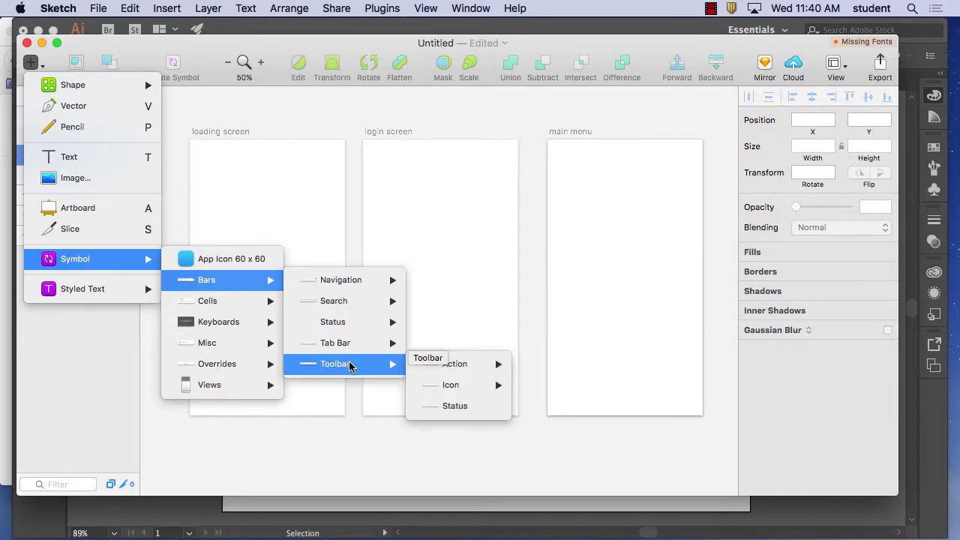
{"action": "mouse_move", "coordinate": [232, 310]}
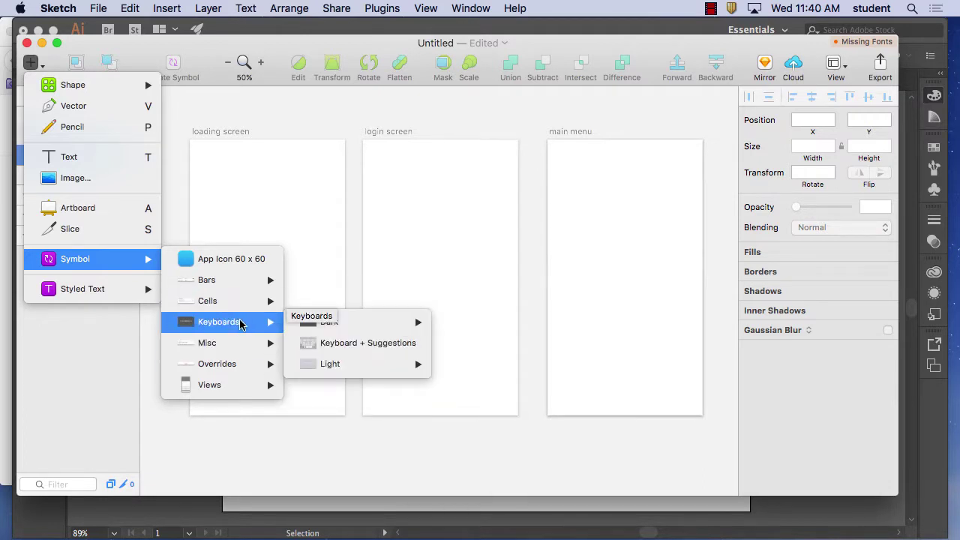
{"action": "mouse_move", "coordinate": [228, 346]}
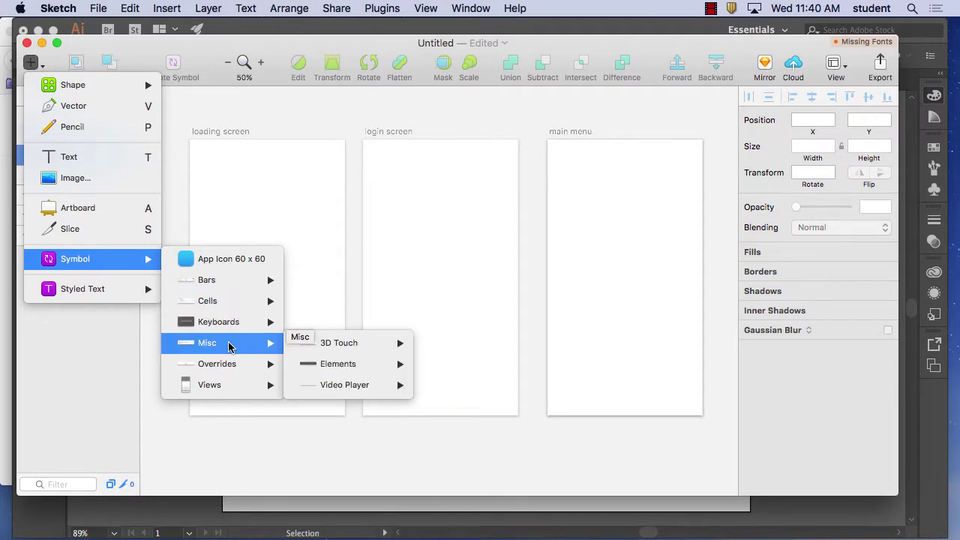
{"action": "mouse_move", "coordinate": [233, 388]}
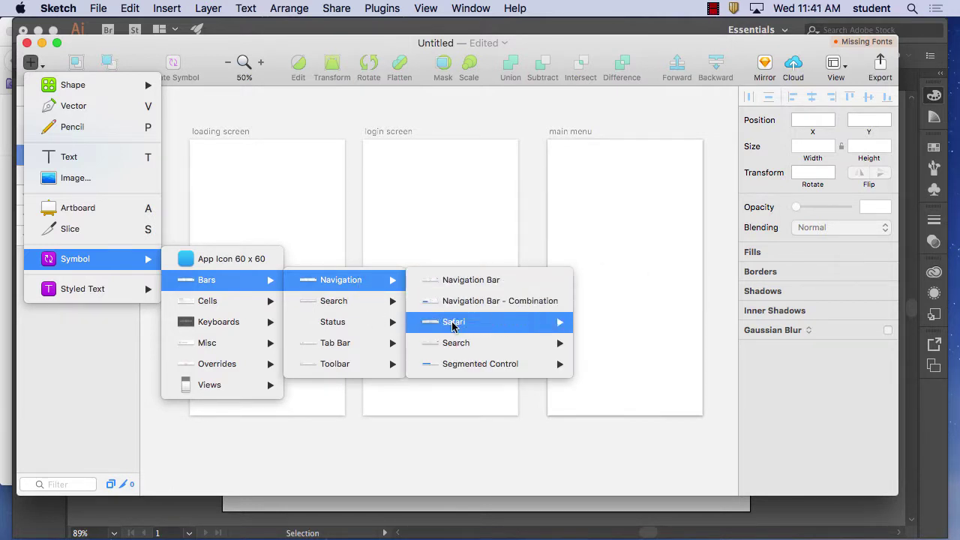
{"action": "mouse_move", "coordinate": [453, 341]}
{"action": "mouse_move", "coordinate": [456, 324]}
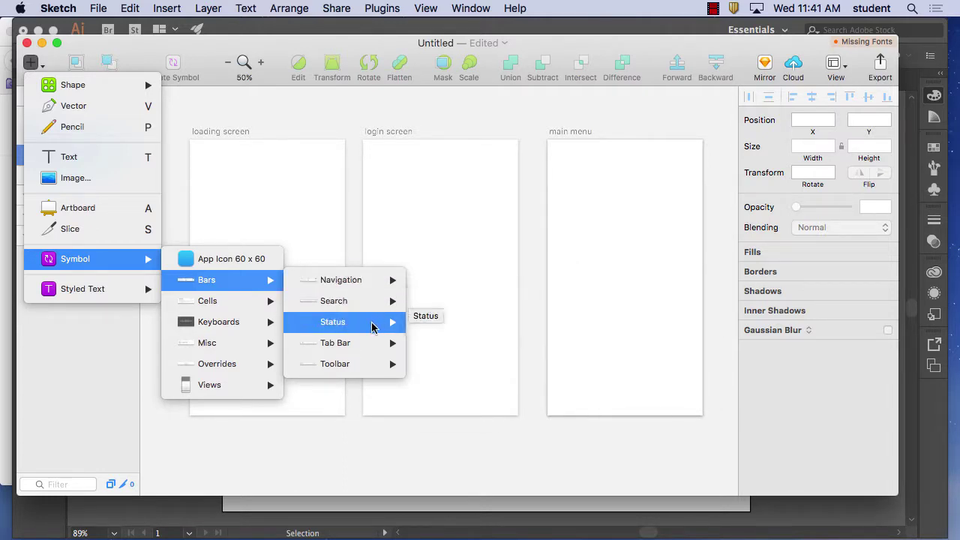
{"action": "mouse_move", "coordinate": [370, 342]}
{"action": "mouse_move", "coordinate": [365, 364]}
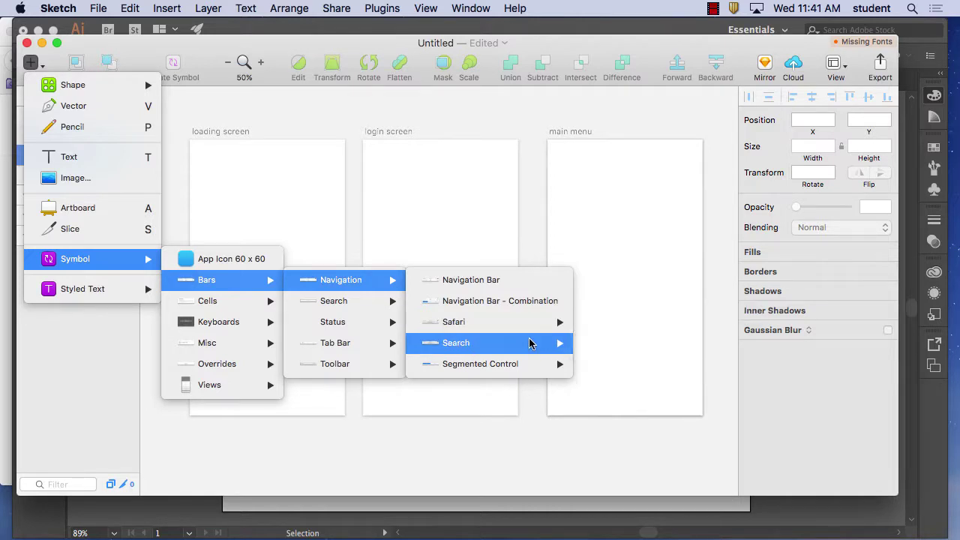
{"action": "mouse_move", "coordinate": [527, 346]}
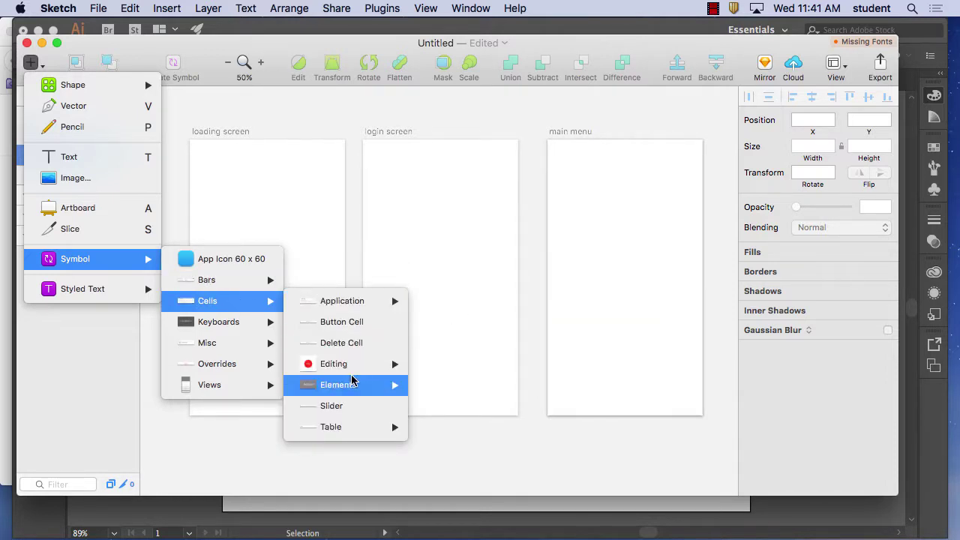
{"action": "mouse_move", "coordinate": [350, 429]}
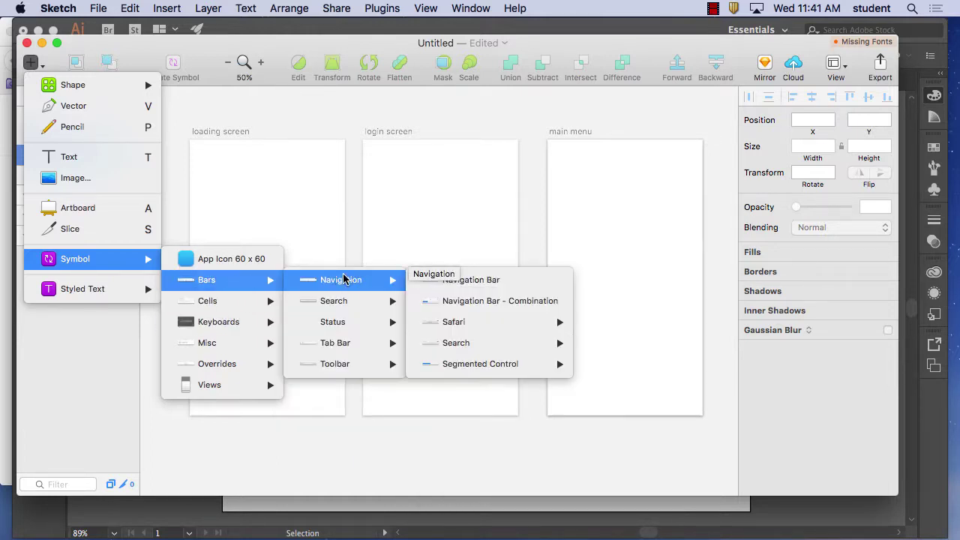
Insert the Navigation Bar symbol at the top of the loading screen artboard and enlarge it to about 418 by 72.
{"action": "left_click", "coordinate": [479, 280]}
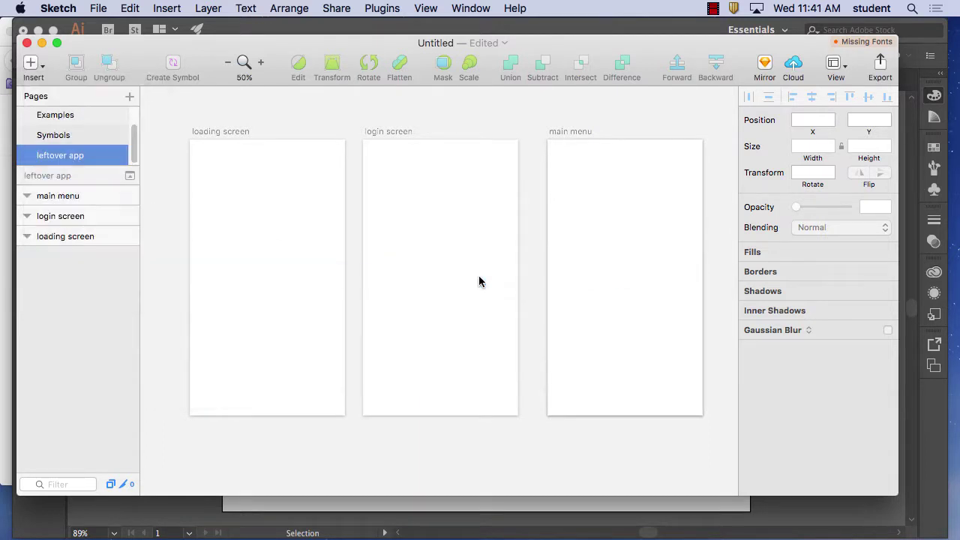
{"action": "left_click_drag", "start_coordinate": [276, 193], "coordinate": [267, 155]}
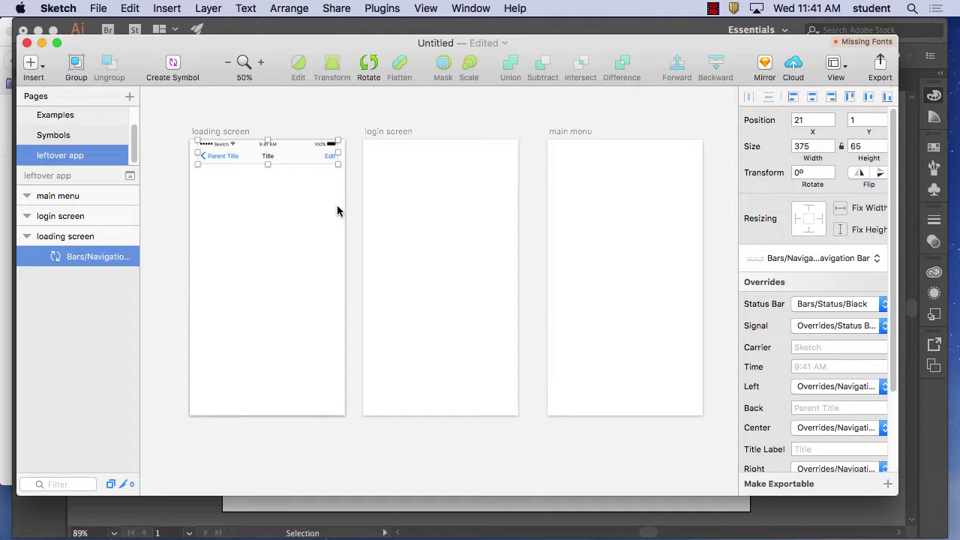
{"action": "left_click_drag", "start_coordinate": [337, 164], "coordinate": [347, 173]}
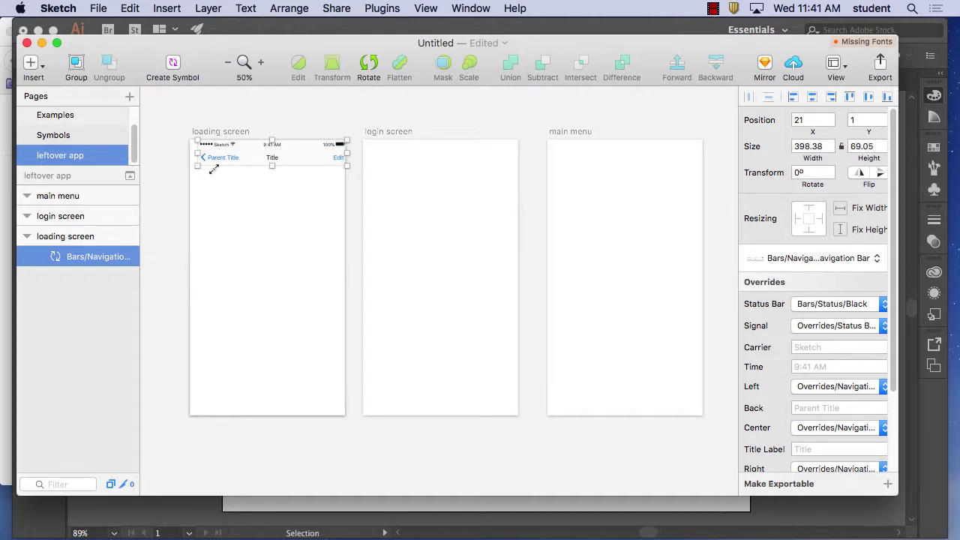
{"action": "left_click_drag", "start_coordinate": [196, 167], "coordinate": [189, 168]}
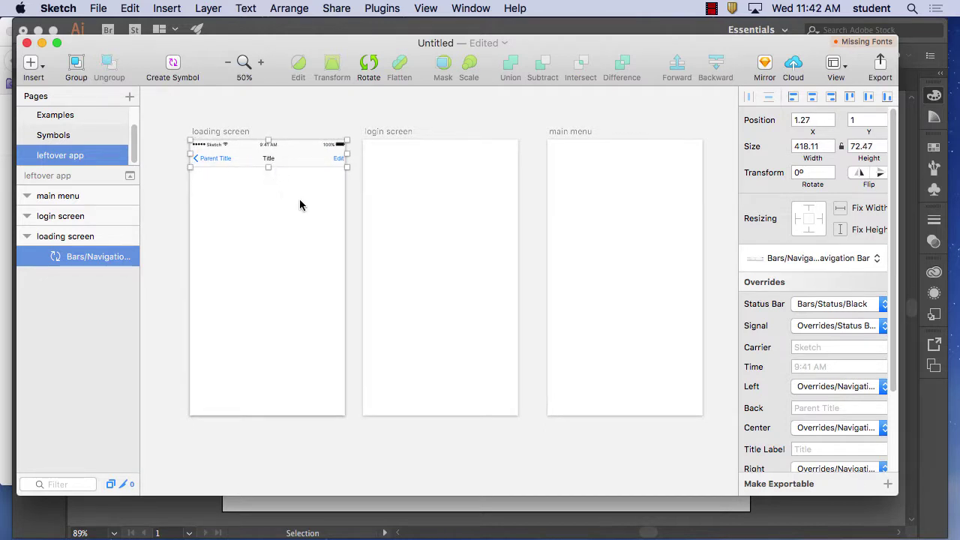
Extend the navigation bar to the loading screen's left edge, about 420 wide, and nudge it up to Y 0.
{"action": "key", "text": "super+plus"}
{"action": "key", "text": "super+plus"}
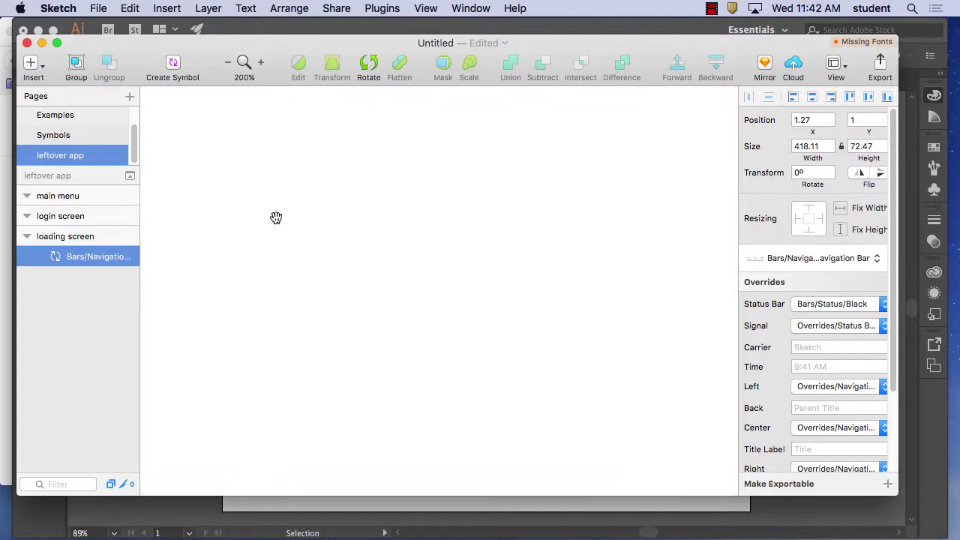
{"action": "scroll", "coordinate": [388, 335], "scroll_direction": "up", "scroll_amount": 5}
{"action": "scroll", "coordinate": [388, 335], "scroll_direction": "left", "scroll_amount": 5}
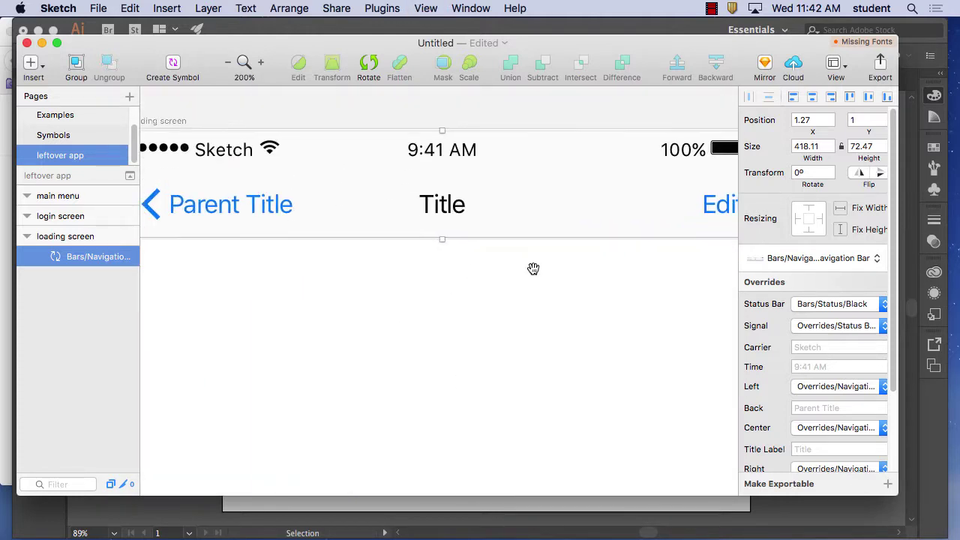
{"action": "left_click_drag", "start_coordinate": [533, 269], "coordinate": [562, 265]}
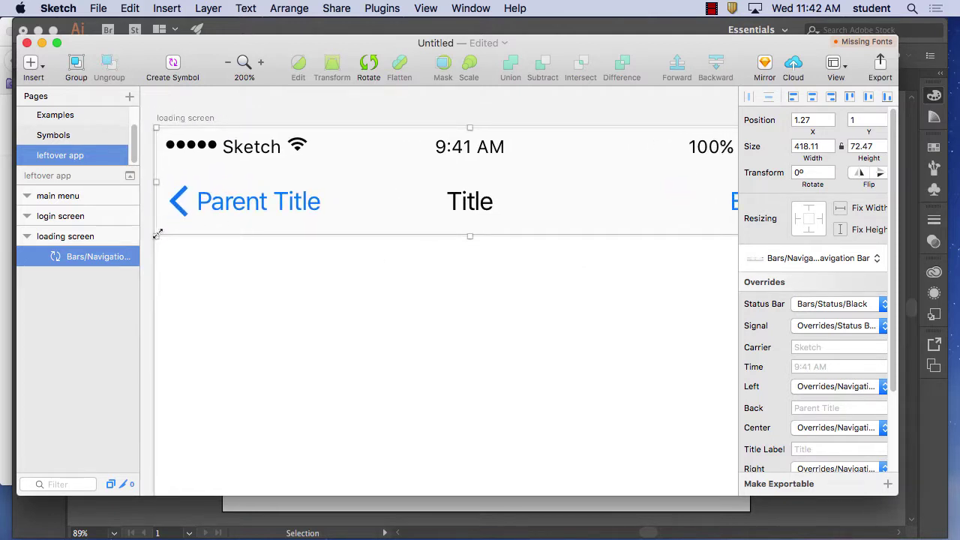
{"action": "left_click_drag", "start_coordinate": [158, 235], "coordinate": [154, 235]}
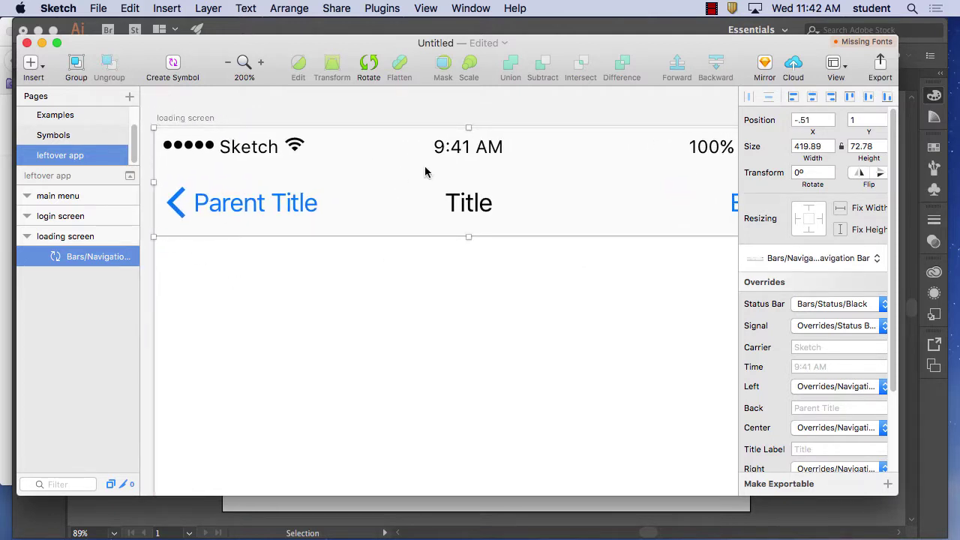
{"action": "key", "text": "Up"}
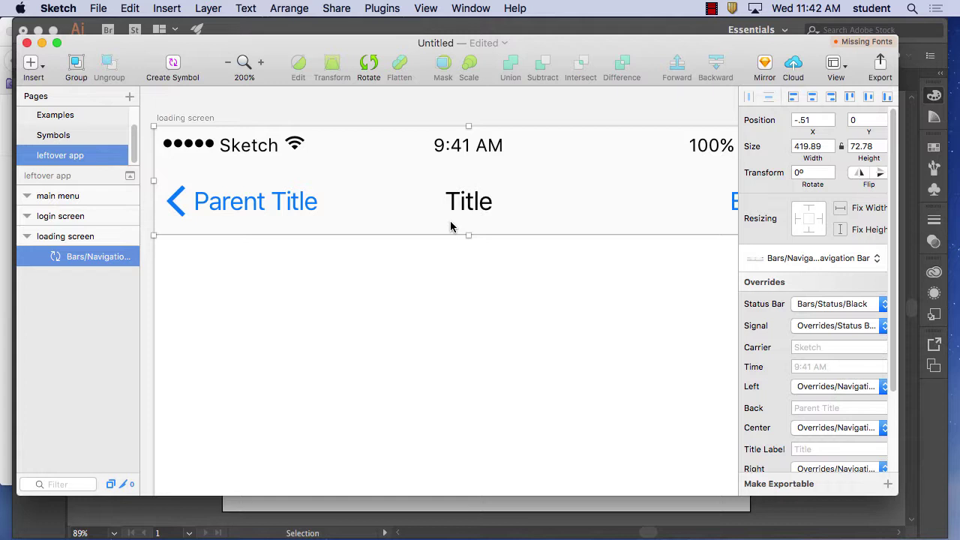
Copy the loading screen's navigation bar to the top of the login screen and main menu artboards, and deselect it.
{"action": "key", "text": "super+minus"}
{"action": "key", "text": "super+minus"}
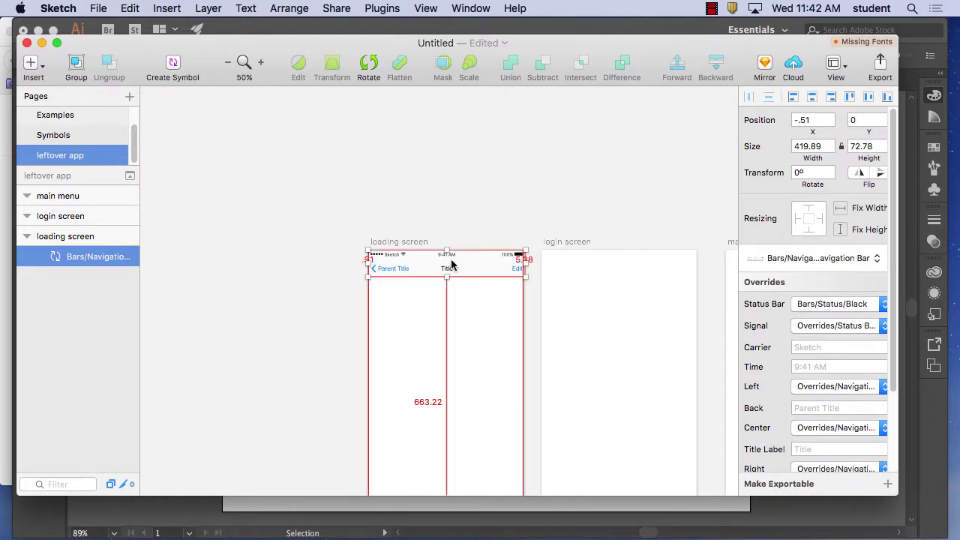
{"action": "left_click_drag", "start_coordinate": [451, 264], "coordinate": [635, 275]}
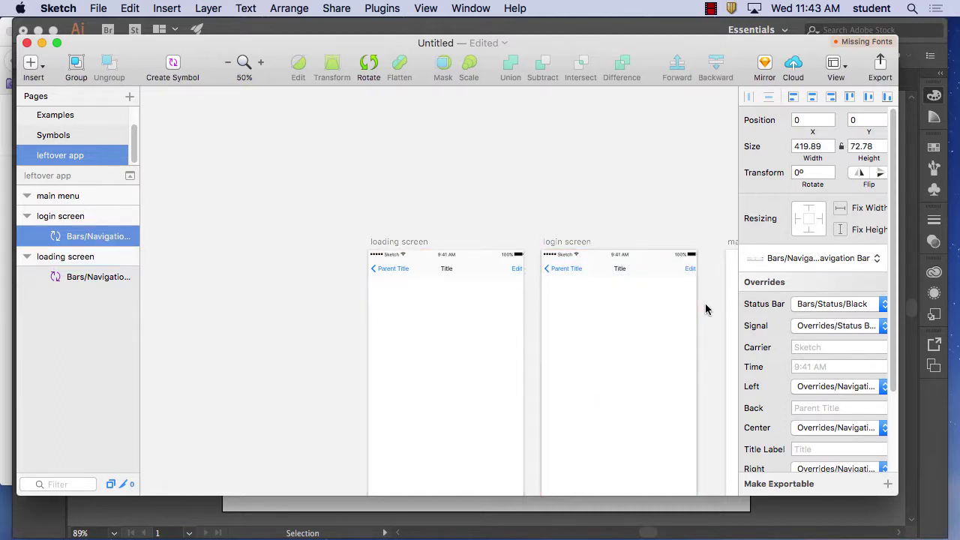
{"action": "scroll", "coordinate": [604, 360], "scroll_direction": "down", "scroll_amount": 3}
{"action": "scroll", "coordinate": [604, 360], "scroll_direction": "right", "scroll_amount": 5}
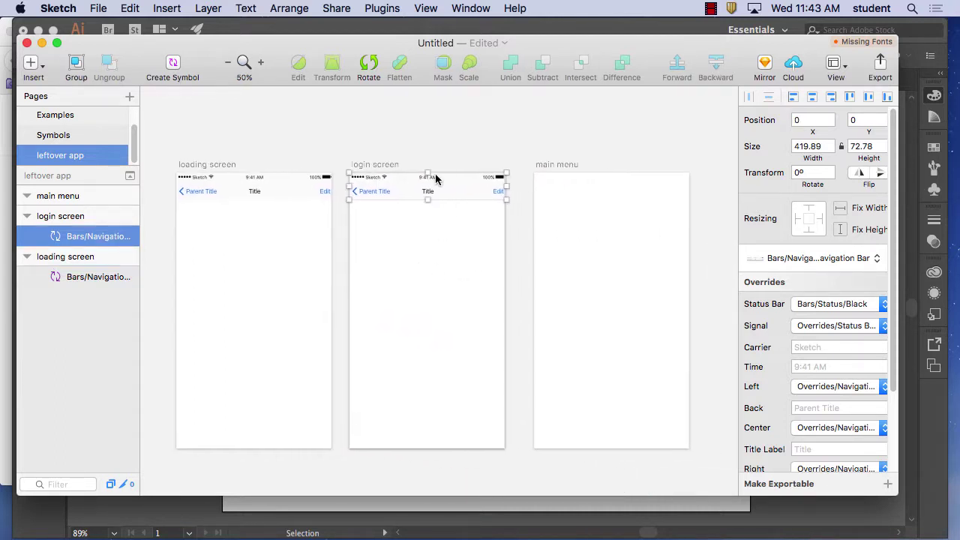
{"action": "left_click_drag", "start_coordinate": [450, 186], "coordinate": [623, 186], "text": "alt"}
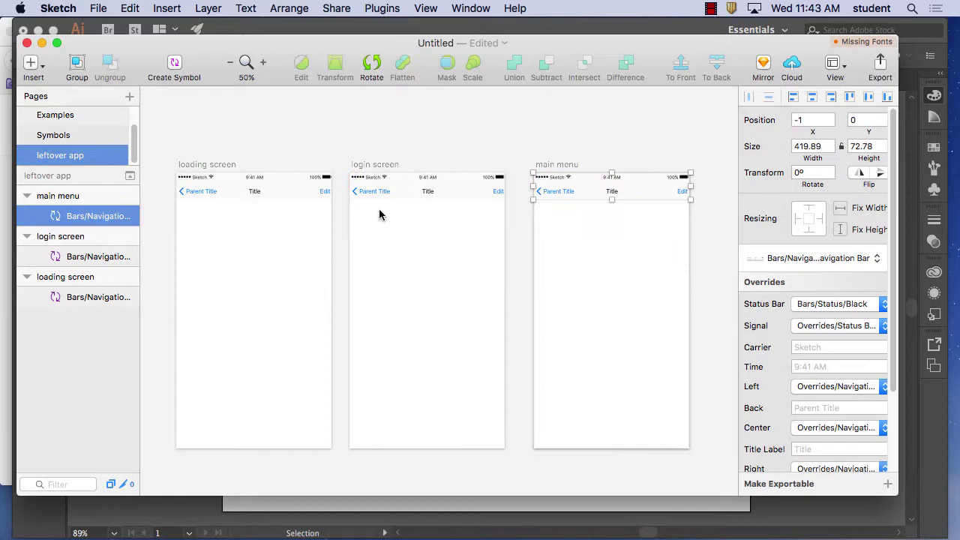
{"action": "left_click", "coordinate": [264, 229]}
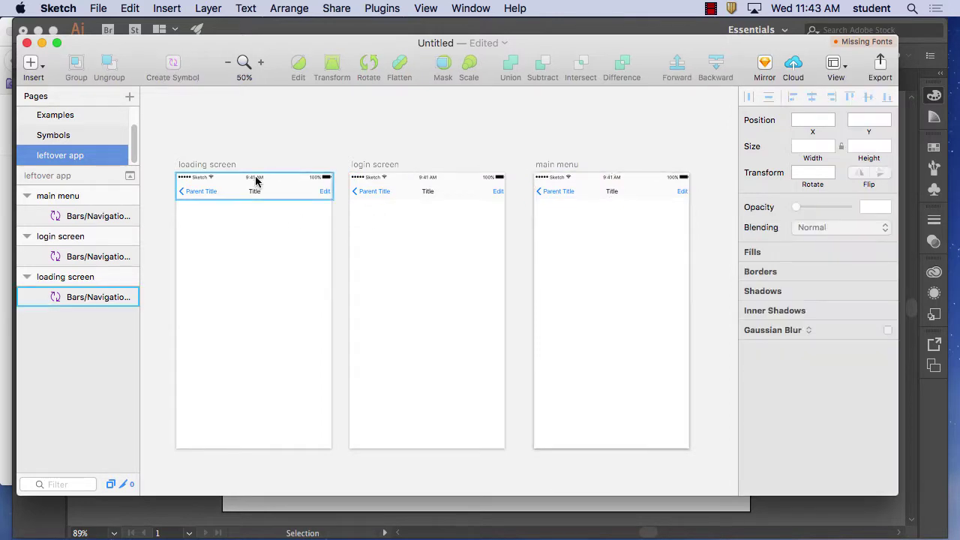
Change the title text in the navigation bar's source symbol to "LEFTOVERFOOD" and return to the loading screen instance.
{"action": "double_click", "coordinate": [220, 192]}
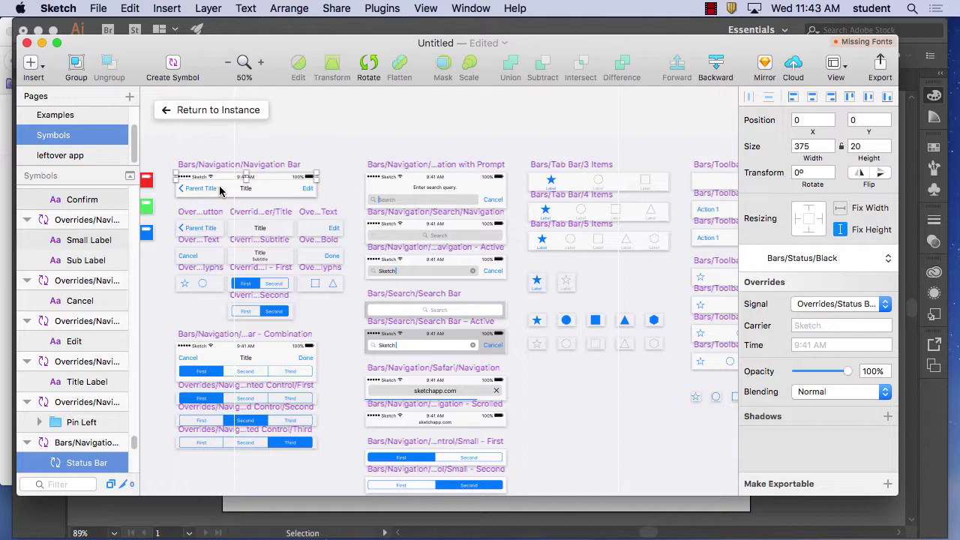
{"action": "double_click", "coordinate": [247, 190]}
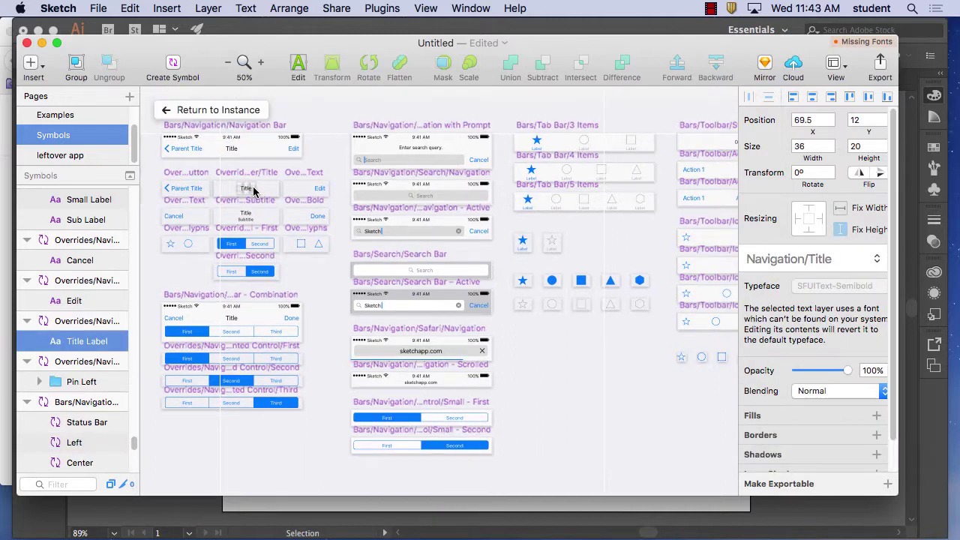
{"action": "left_click", "coordinate": [233, 152]}
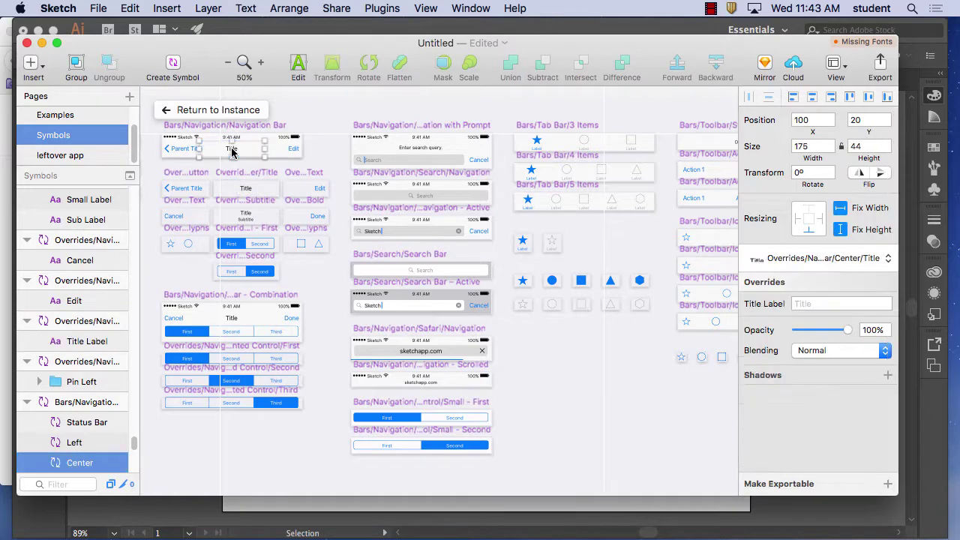
{"action": "double_click", "coordinate": [232, 151]}
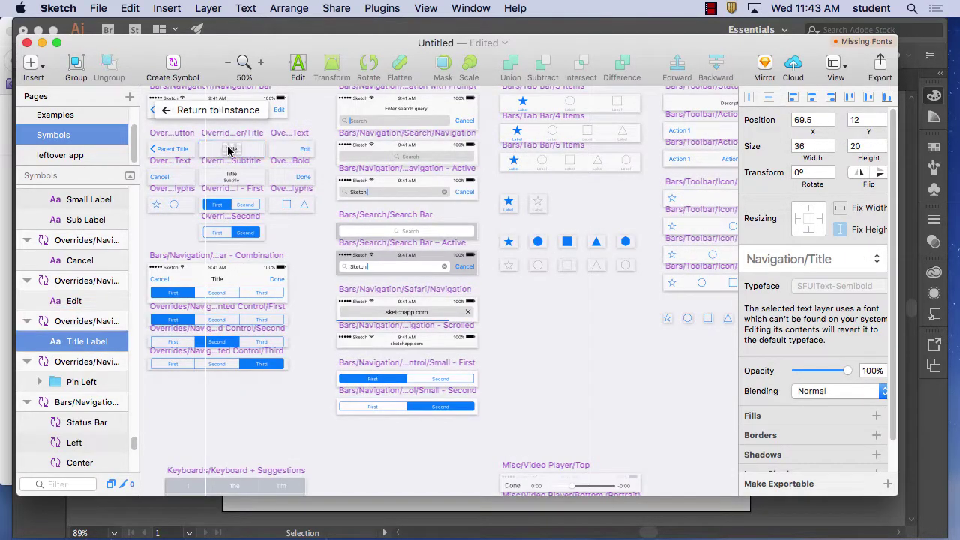
{"action": "double_click", "coordinate": [230, 150]}
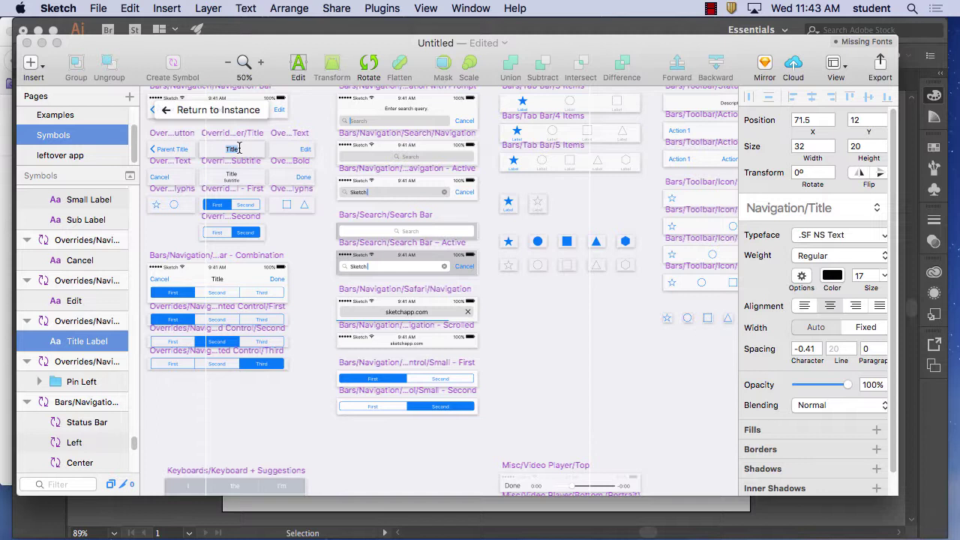
{"action": "type", "text": "LEFTOVERFOOD"}
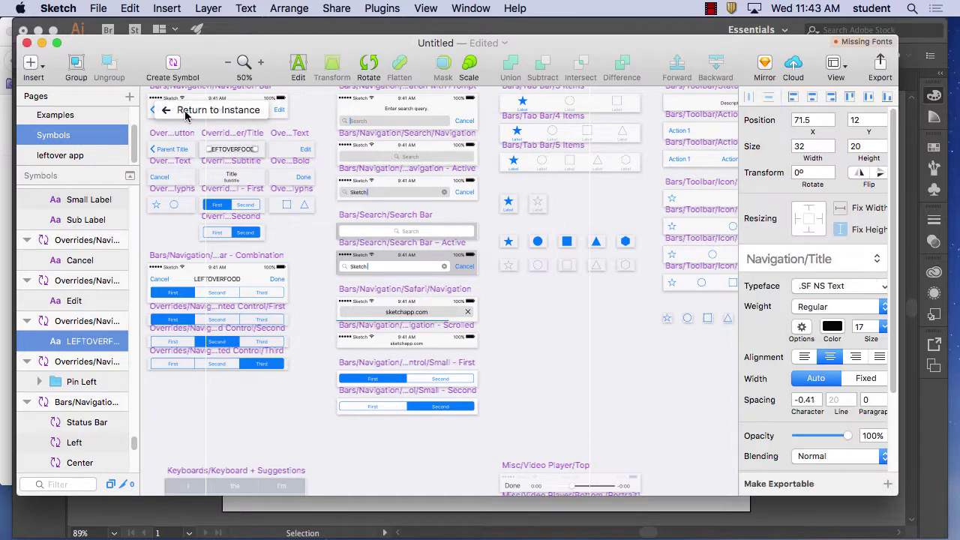
{"action": "key", "text": "Escape"}
{"action": "left_click", "coordinate": [297, 113]}
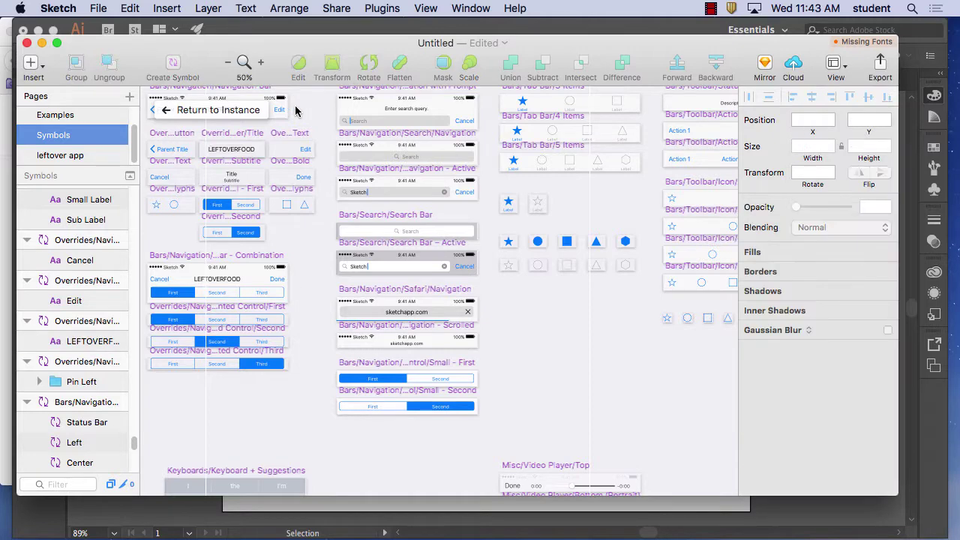
{"action": "left_click", "coordinate": [166, 109]}
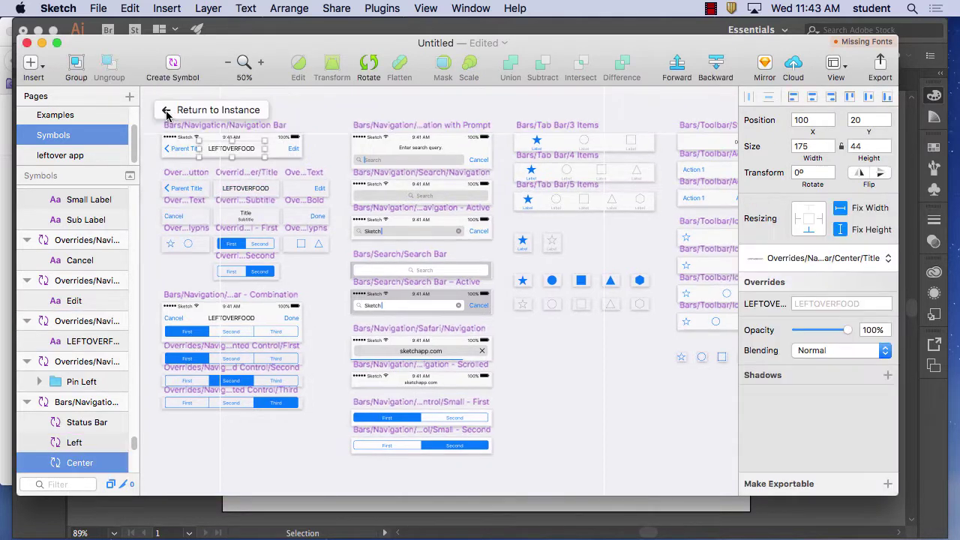
{"action": "left_click", "coordinate": [167, 110]}
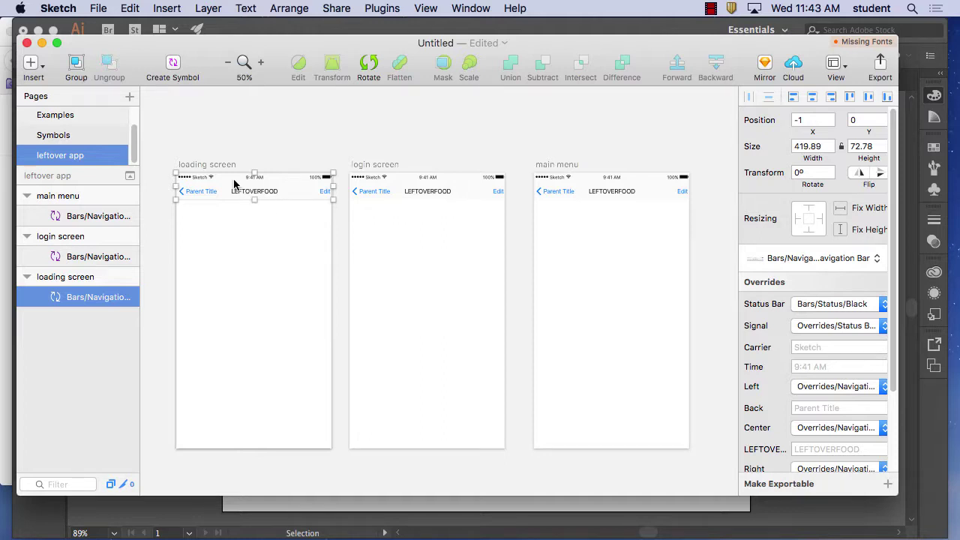
Open the source symbol of the loading screen's status bar signal and select its carrier text "Sketch" for editing.
{"action": "key", "text": "super+2"}
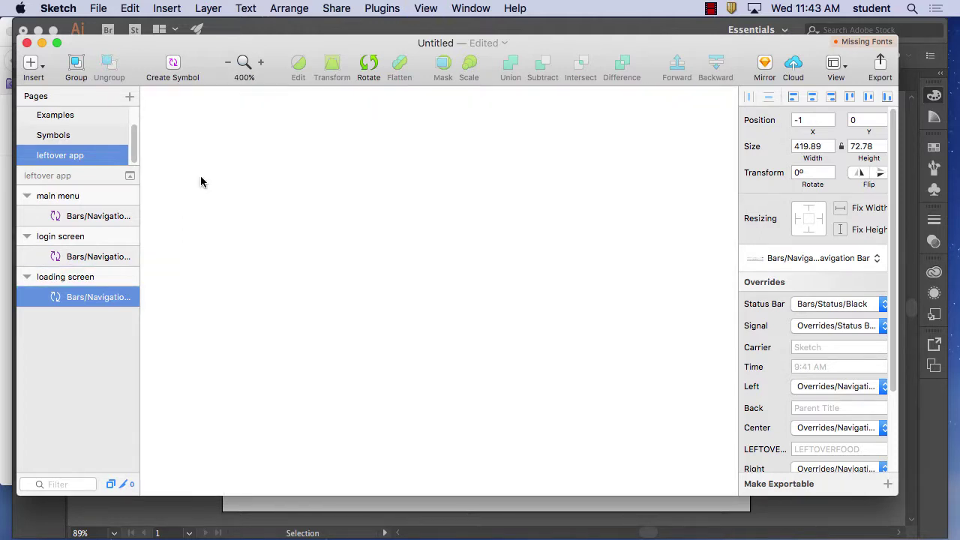
{"action": "left_click_drag", "start_coordinate": [328, 206], "coordinate": [463, 177]}
{"action": "scroll", "coordinate": [463, 177], "scroll_direction": "left", "scroll_amount": 15}
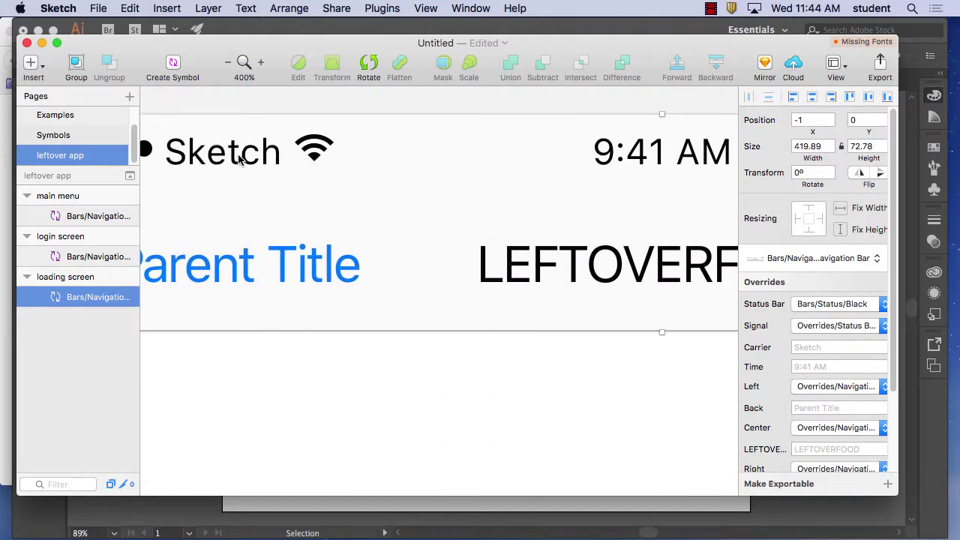
{"action": "double_click", "coordinate": [240, 158]}
{"action": "double_click", "coordinate": [241, 157]}
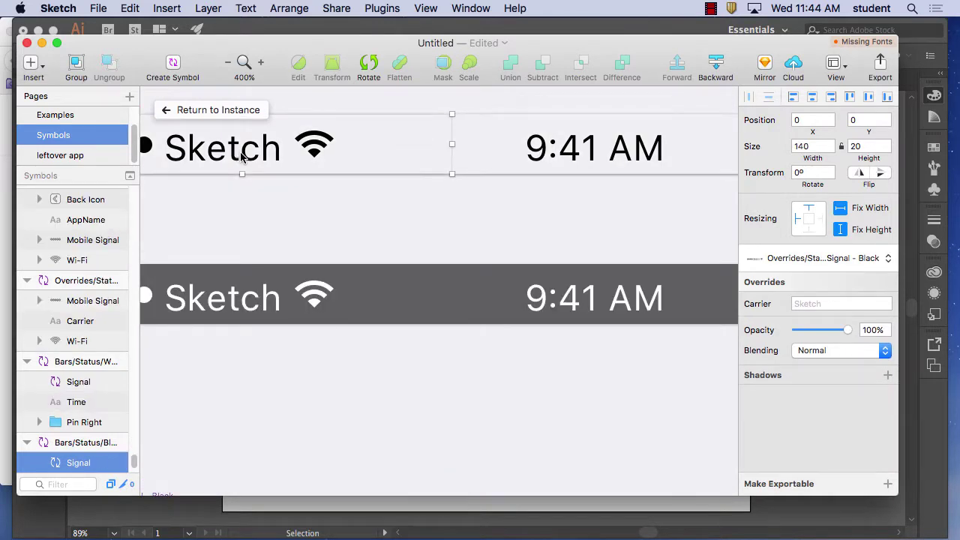
{"action": "double_click", "coordinate": [242, 155]}
{"action": "left_click", "coordinate": [242, 152]}
{"action": "double_click", "coordinate": [243, 150]}
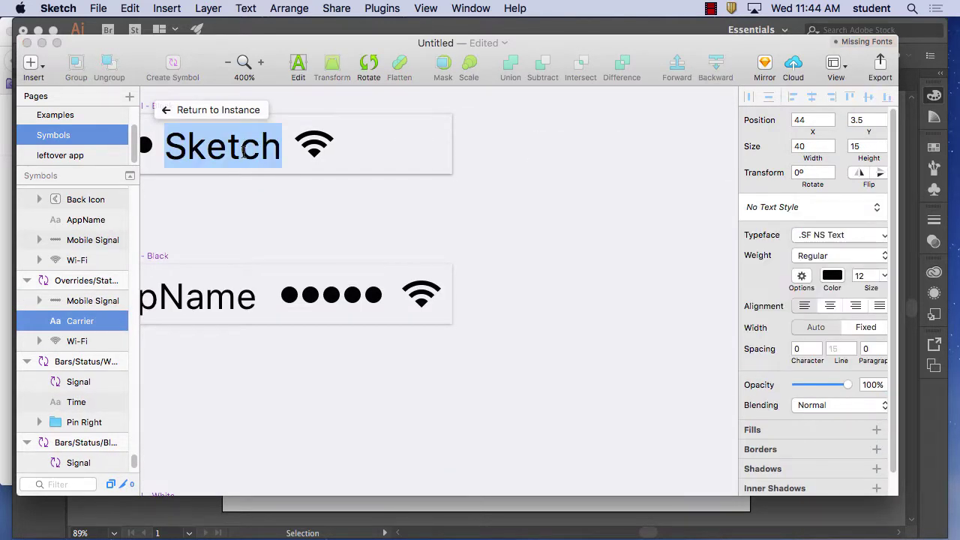
{"action": "type", "text": "T"}
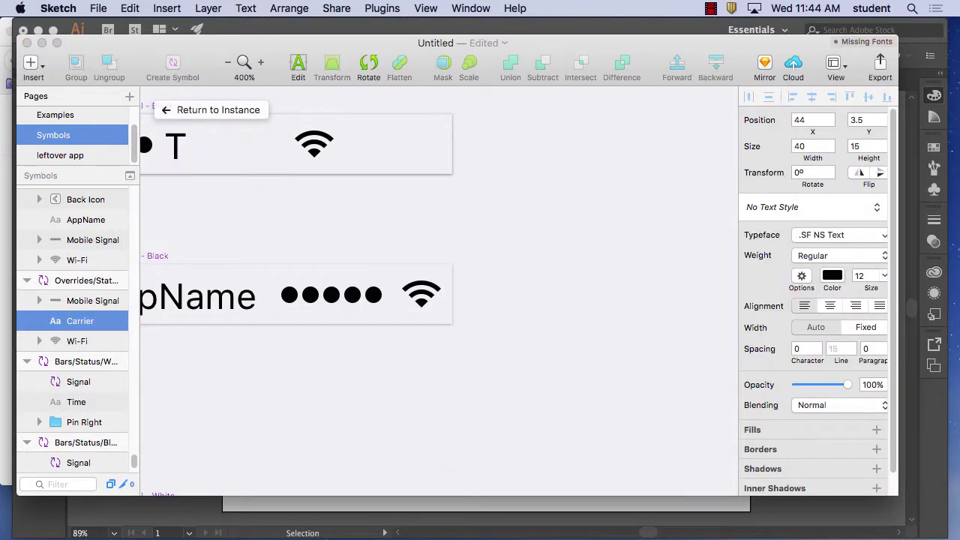
{"action": "type", "text": "-MOBILE"}
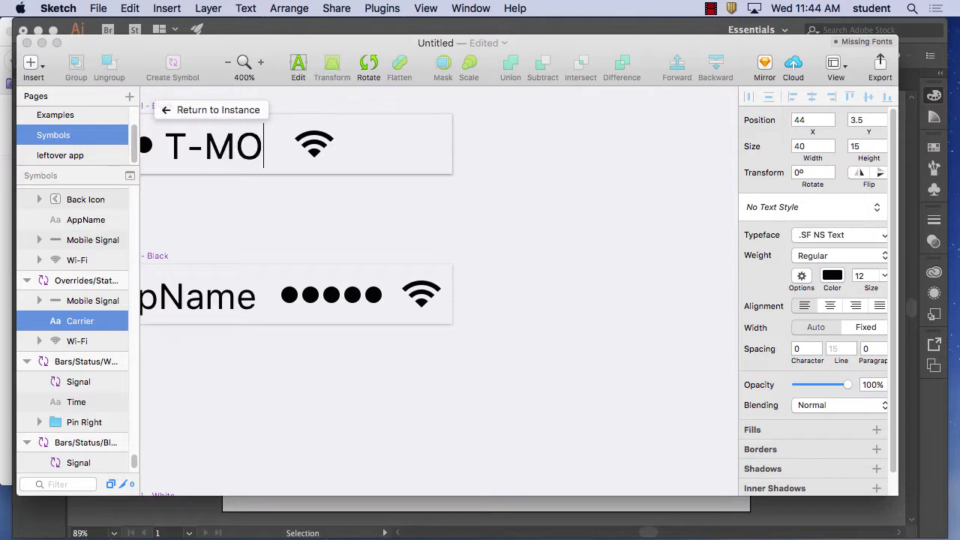
{"action": "key", "text": "BackSpace"}
{"action": "key", "text": "BackSpace"}
{"action": "key", "text": "BackSpace"}
{"action": "key", "text": "BackSpace"}
{"action": "key", "text": "BackSpace"}
{"action": "key", "text": "BackSpace"}
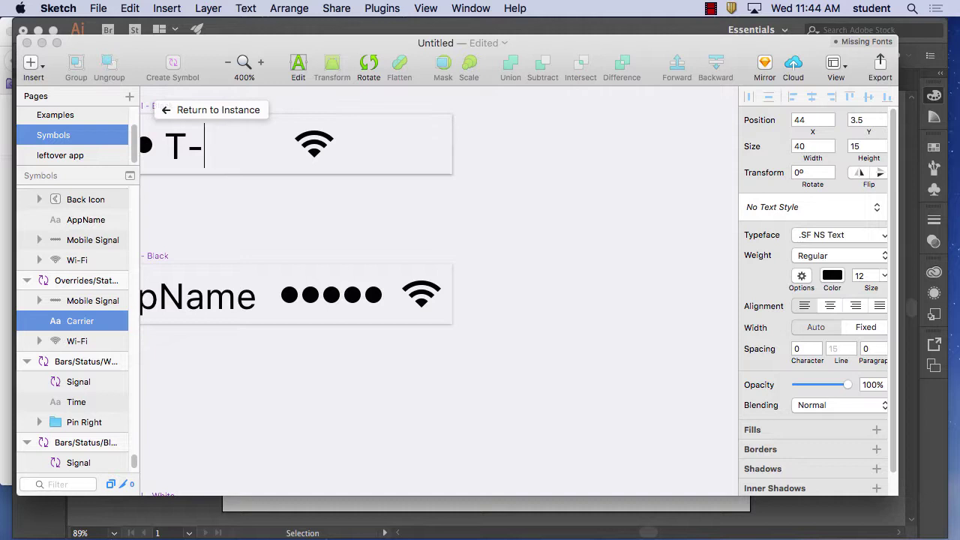
{"action": "type", "text": "mobile"}
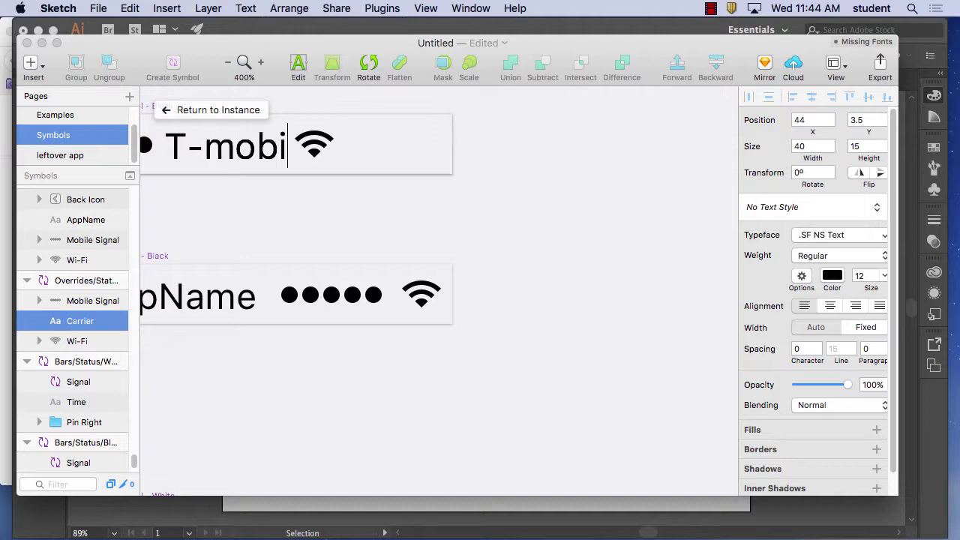
{"action": "key", "text": "BackSpace"}
{"action": "key", "text": "BackSpace"}
{"action": "key", "text": "BackSpace"}
{"action": "key", "text": "BackSpace"}
{"action": "key", "text": "BackSpace"}
{"action": "key", "text": "BackSpace"}
{"action": "key", "text": "BackSpace"}
{"action": "key", "text": "BackSpace"}
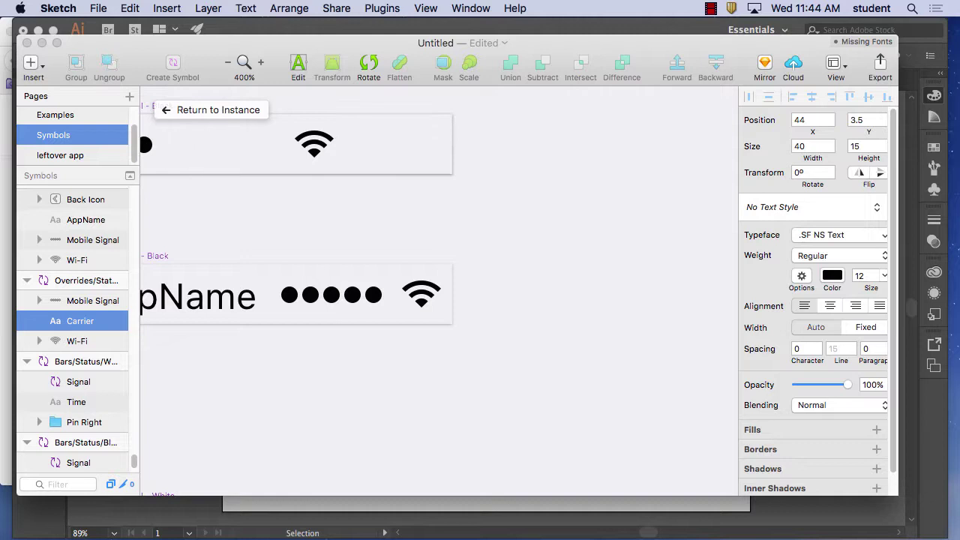
Change the carrier text in the signal symbol to "ATT" and return to the loading screen's navigation bar instance.
{"action": "type", "text": "ATT"}
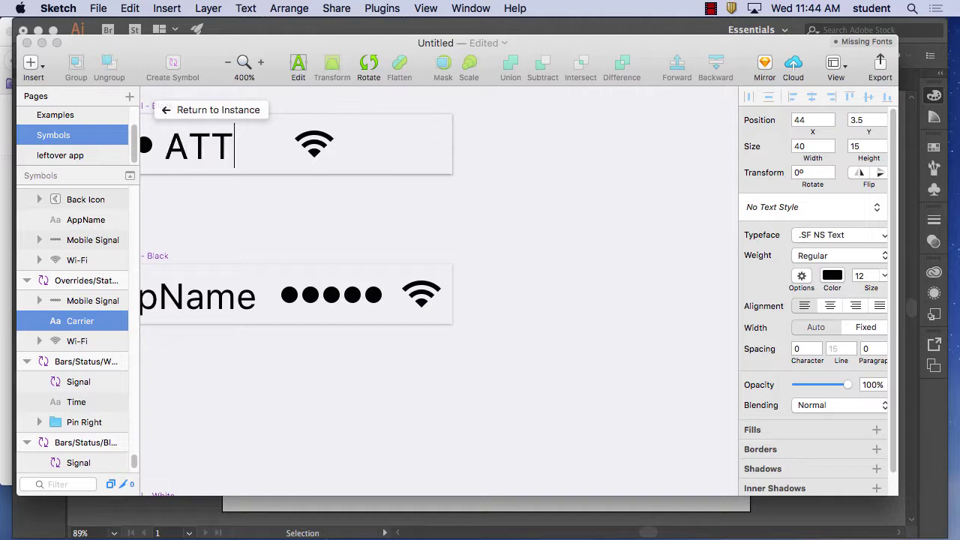
{"action": "left_click", "coordinate": [168, 109]}
{"action": "left_click", "coordinate": [164, 110]}
{"action": "left_click", "coordinate": [164, 110]}
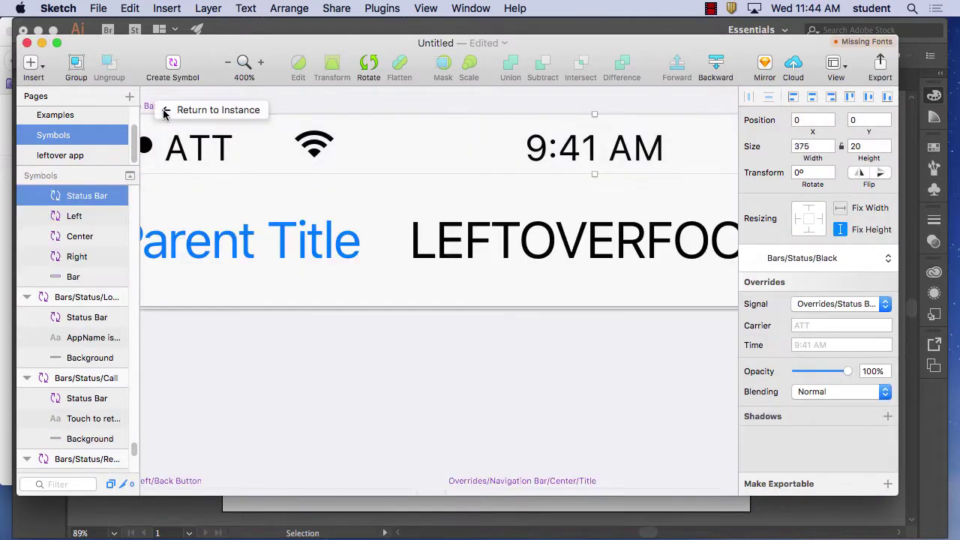
{"action": "left_click", "coordinate": [163, 109]}
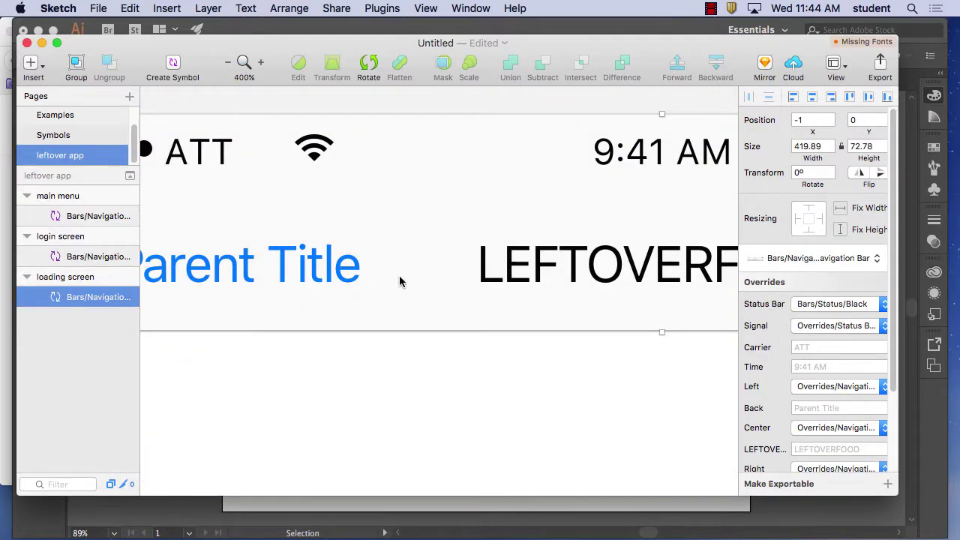
Delete the "Parent Title" back button from the Navigation Bar source symbol, return to the leftover app artboards and clear the selection.
{"action": "key", "text": "super+minus"}
{"action": "key", "text": "super+minus"}
{"action": "key", "text": "super+minus"}
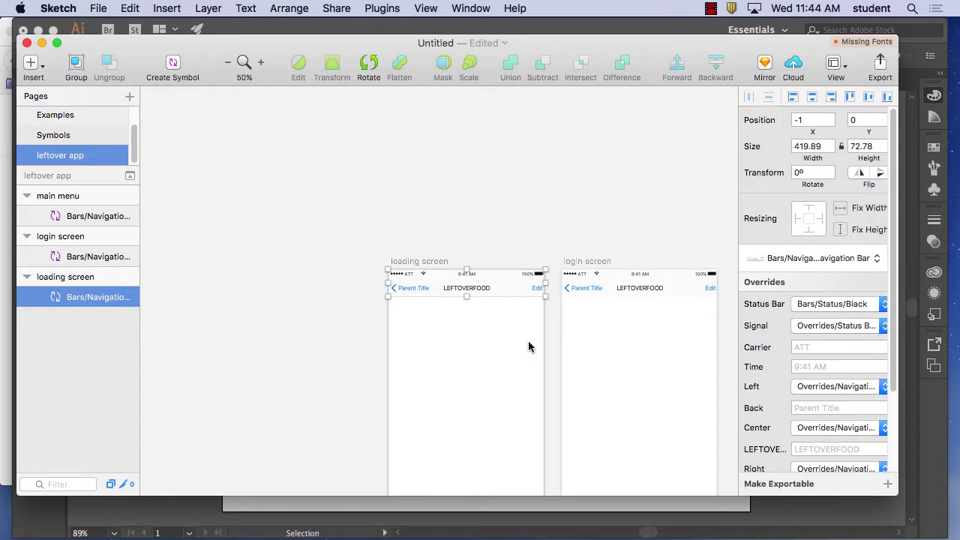
{"action": "scroll", "coordinate": [529, 343], "scroll_direction": "right", "scroll_amount": 10}
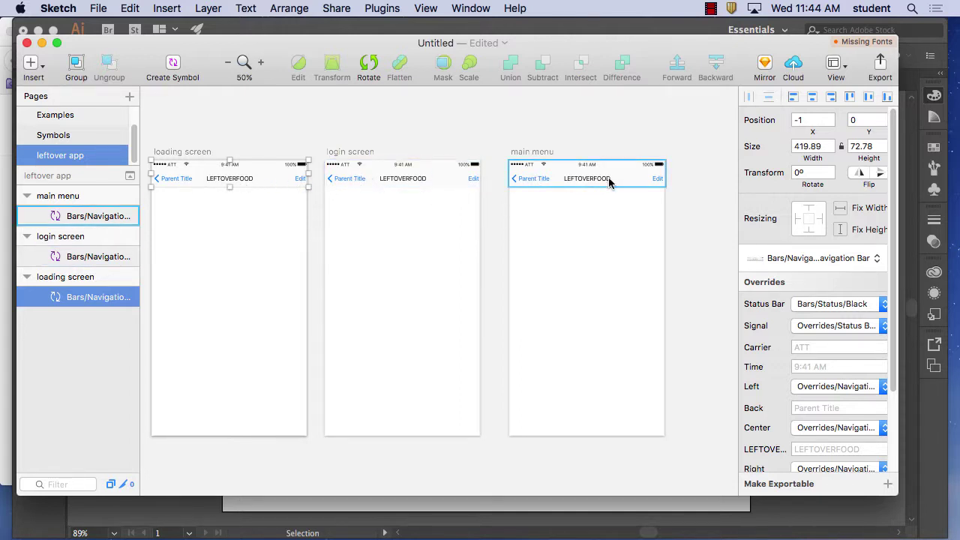
{"action": "double_click", "coordinate": [186, 180]}
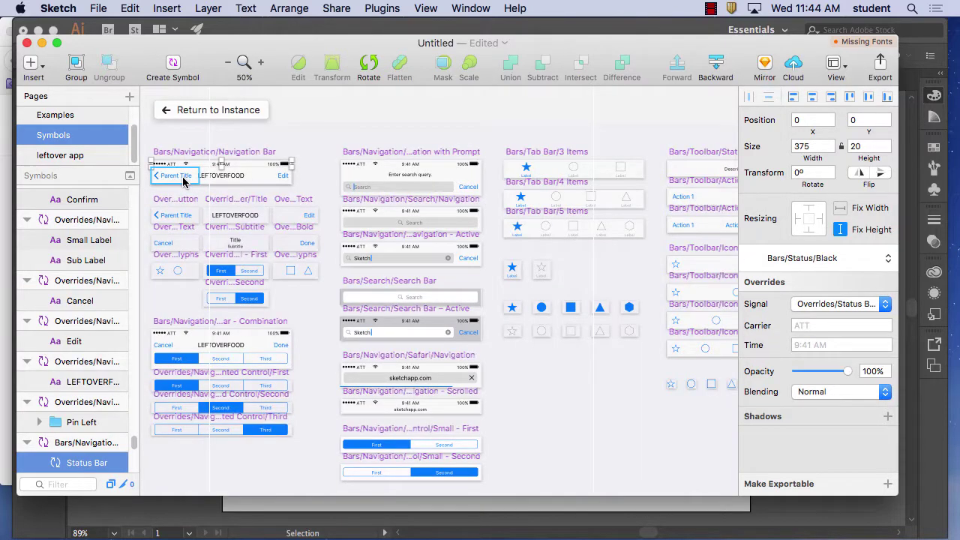
{"action": "left_click", "coordinate": [185, 180]}
{"action": "key", "text": "Delete"}
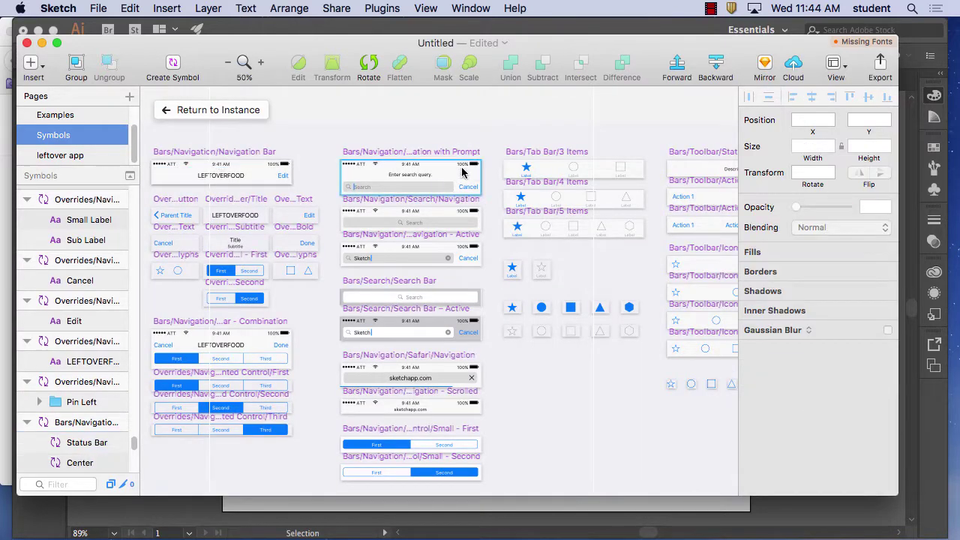
{"action": "left_click", "coordinate": [168, 111]}
{"action": "left_click", "coordinate": [368, 140]}
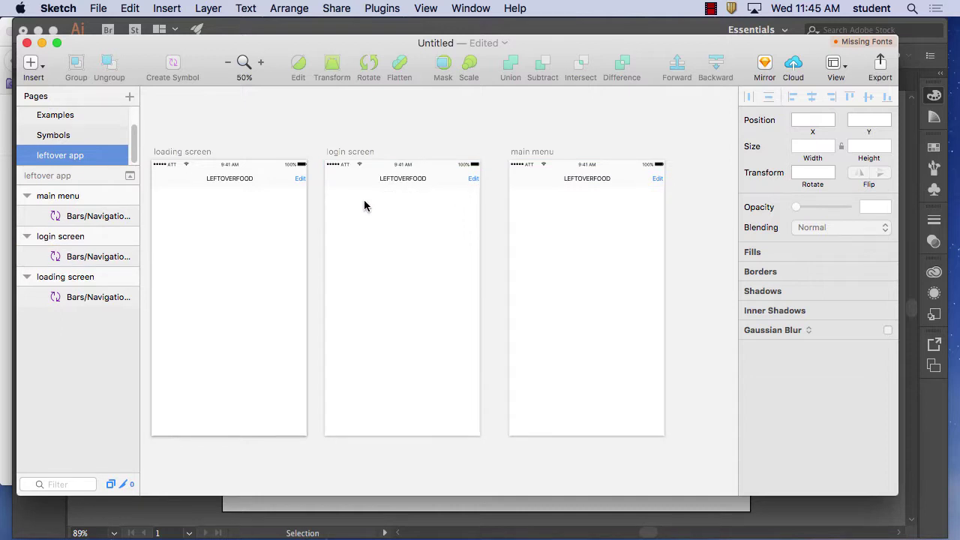
Draw a rectangle of about 414 by 658 covering the loading screen artboard below its navigation bar.
{"action": "left_click", "coordinate": [77, 296]}
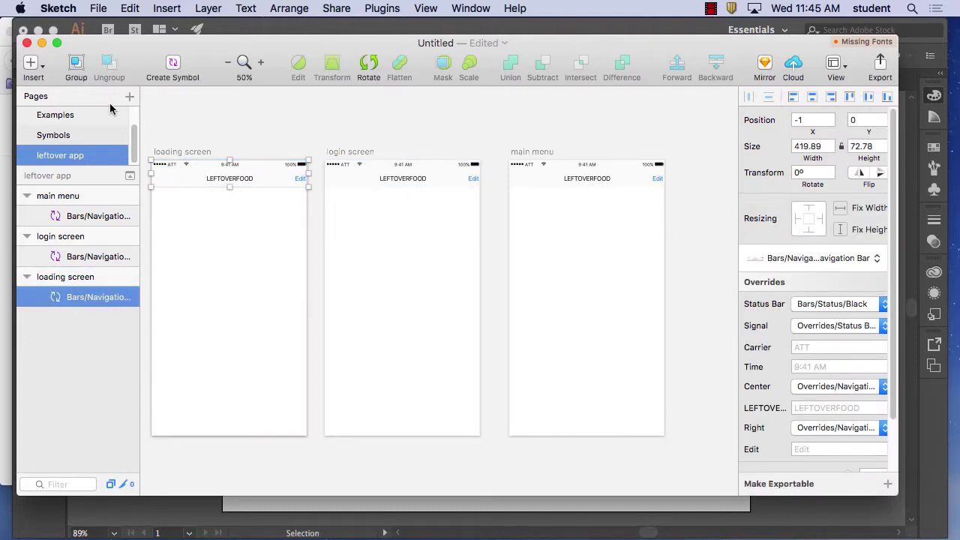
{"action": "left_click", "coordinate": [42, 68]}
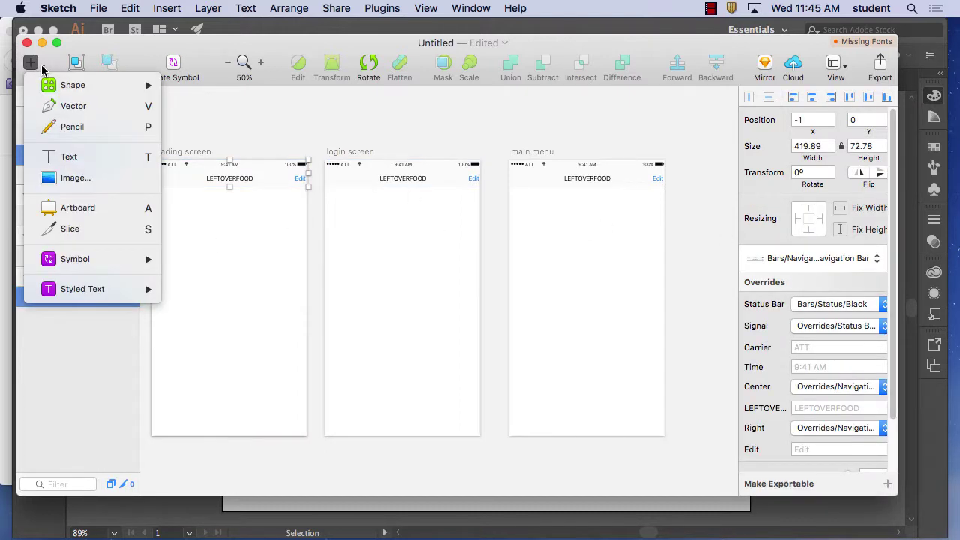
{"action": "mouse_move", "coordinate": [82, 84]}
{"action": "left_click", "coordinate": [233, 128]}
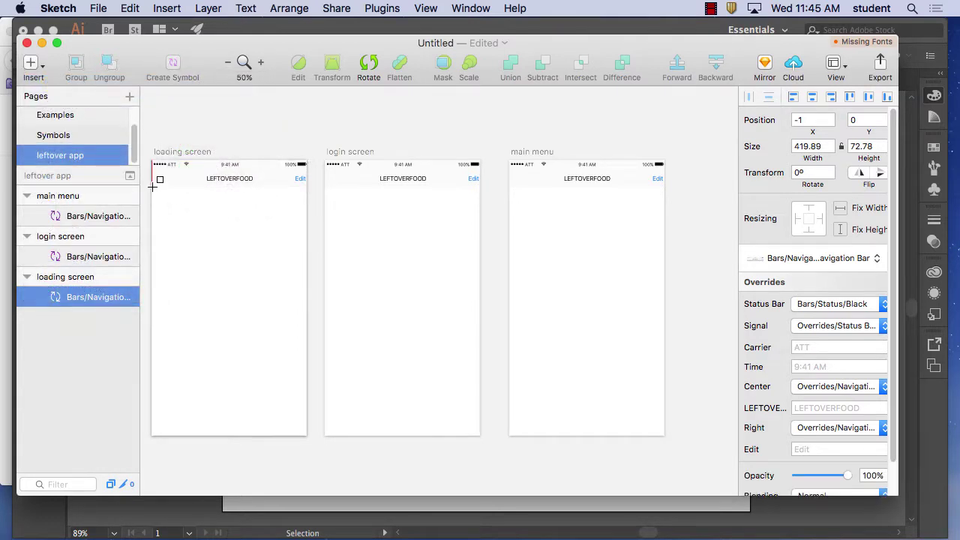
{"action": "left_click_drag", "start_coordinate": [152, 187], "coordinate": [307, 435]}
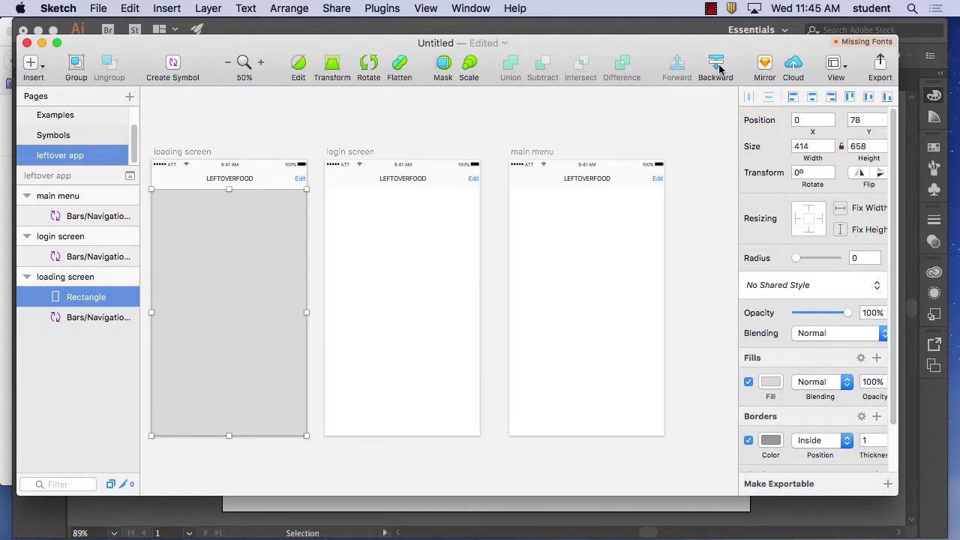
{"action": "left_click", "coordinate": [45, 78]}
{"action": "mouse_move", "coordinate": [48, 87]}
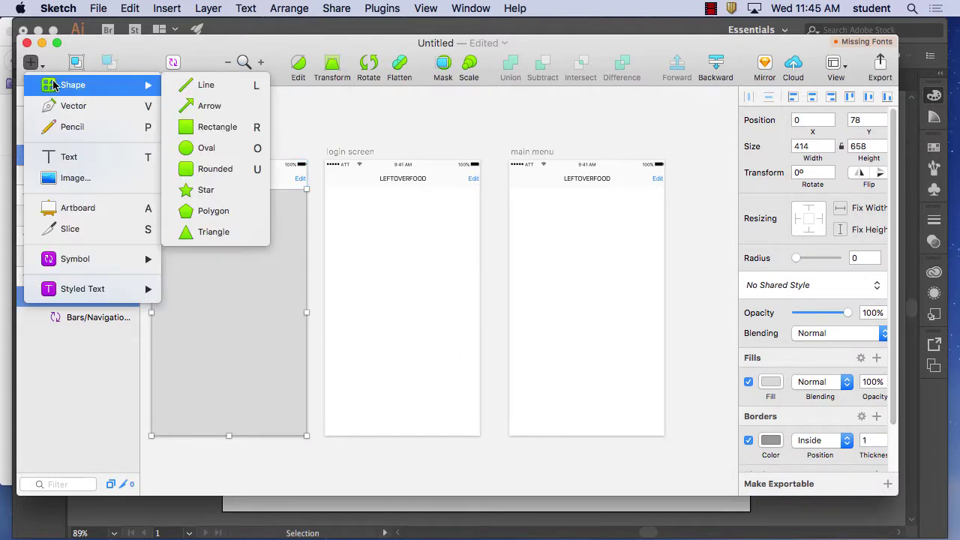
{"action": "left_click", "coordinate": [218, 128]}
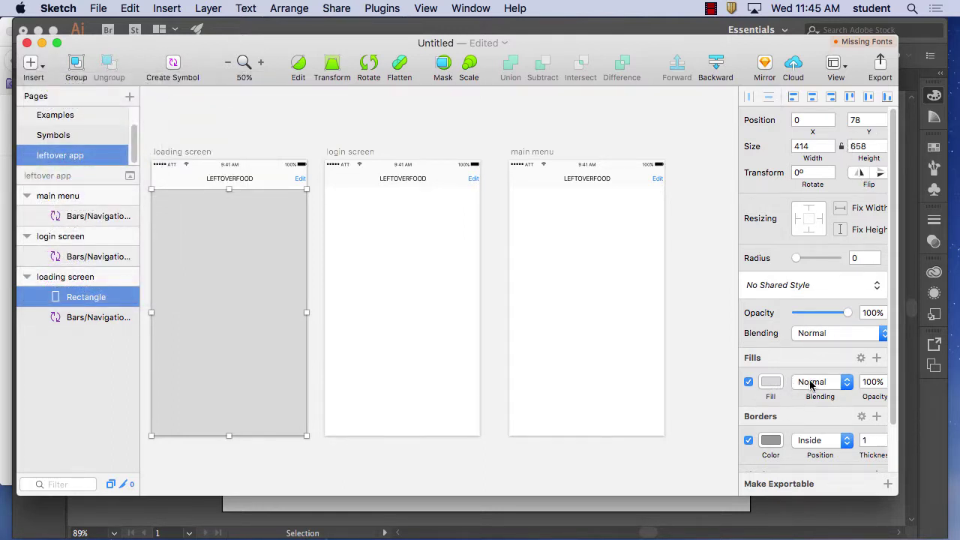
Set the fill of the loading screen's rectangle to the pale yellow F9F6D6 and close the color picker.
{"action": "left_click", "coordinate": [771, 383]}
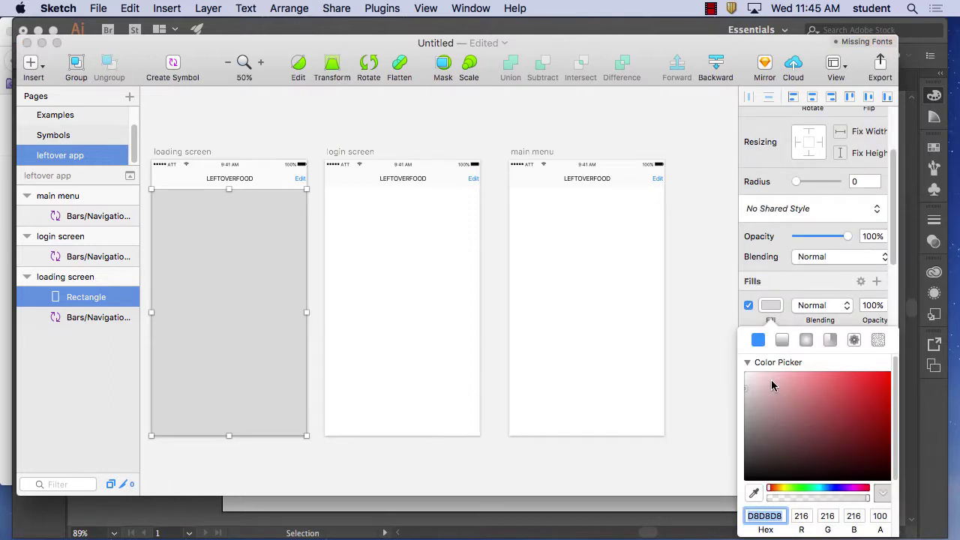
{"action": "left_click_drag", "start_coordinate": [772, 385], "coordinate": [747, 384]}
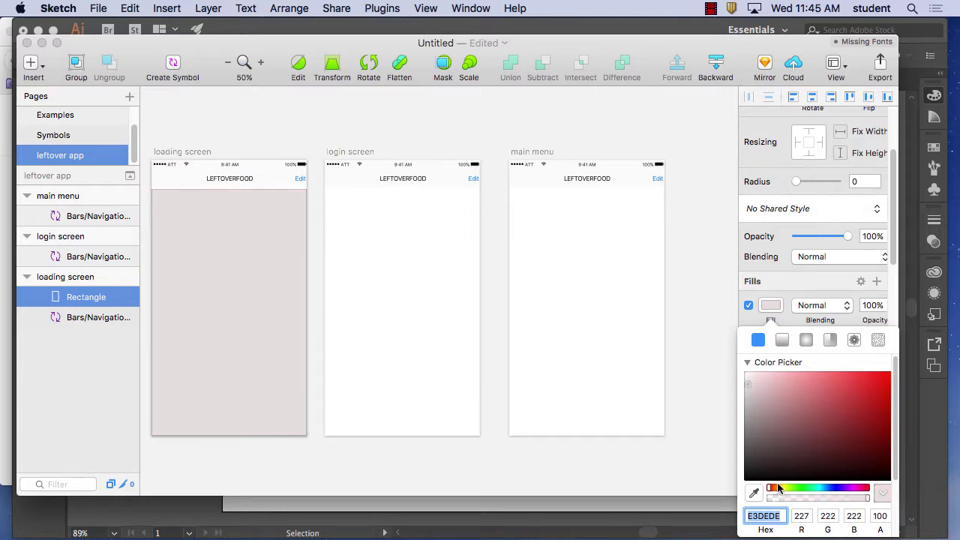
{"action": "left_click_drag", "start_coordinate": [778, 488], "coordinate": [820, 489]}
{"action": "left_click_drag", "start_coordinate": [789, 385], "coordinate": [770, 376]}
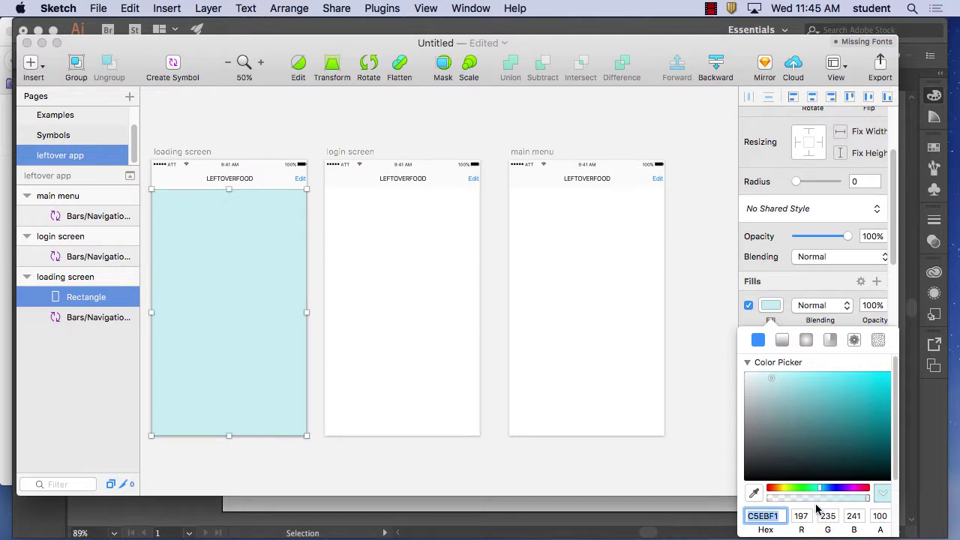
{"action": "left_click_drag", "start_coordinate": [803, 486], "coordinate": [783, 489]}
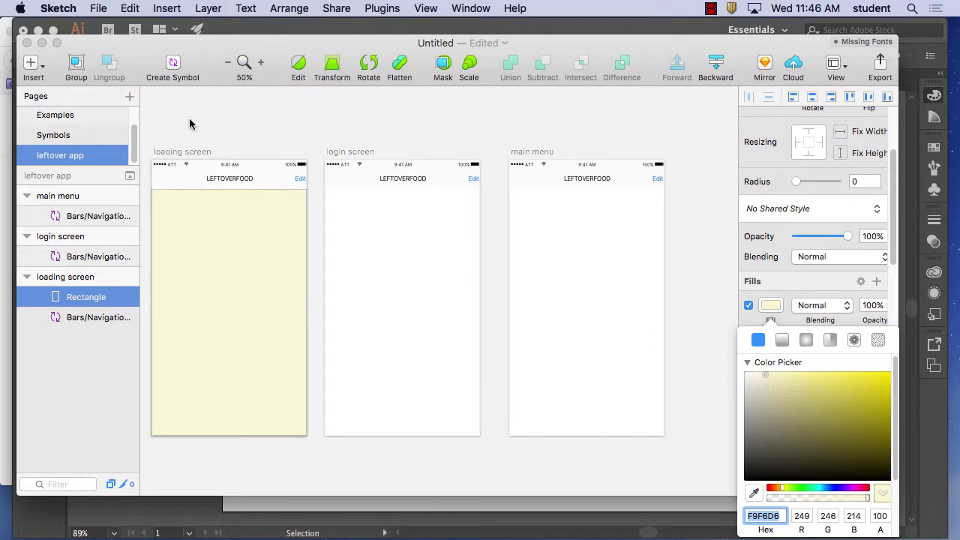
{"action": "left_click", "coordinate": [233, 130]}
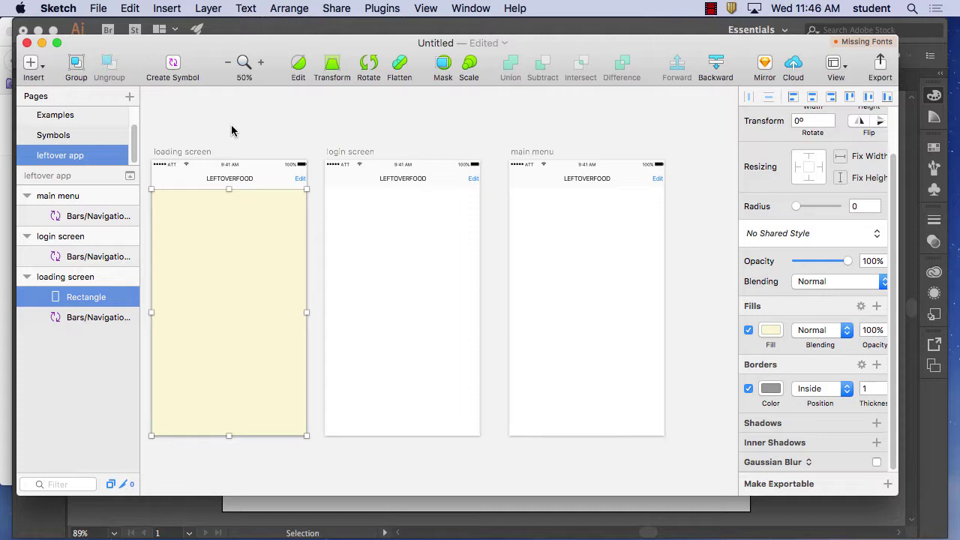
Switch to Illustrator, copy the bitten apple artwork, and paste it onto the loading screen artboard in Sketch.
{"action": "left_click", "coordinate": [421, 525]}
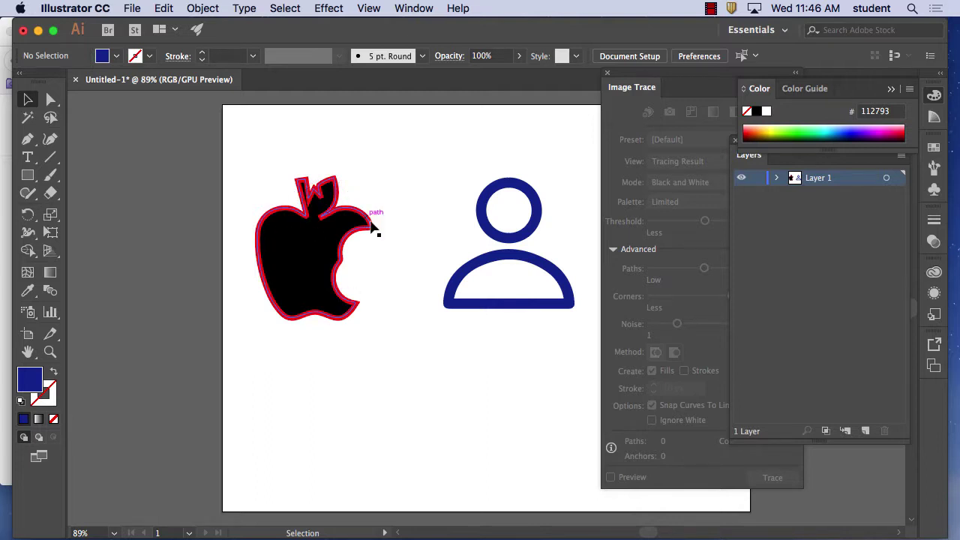
{"action": "left_click", "coordinate": [314, 246]}
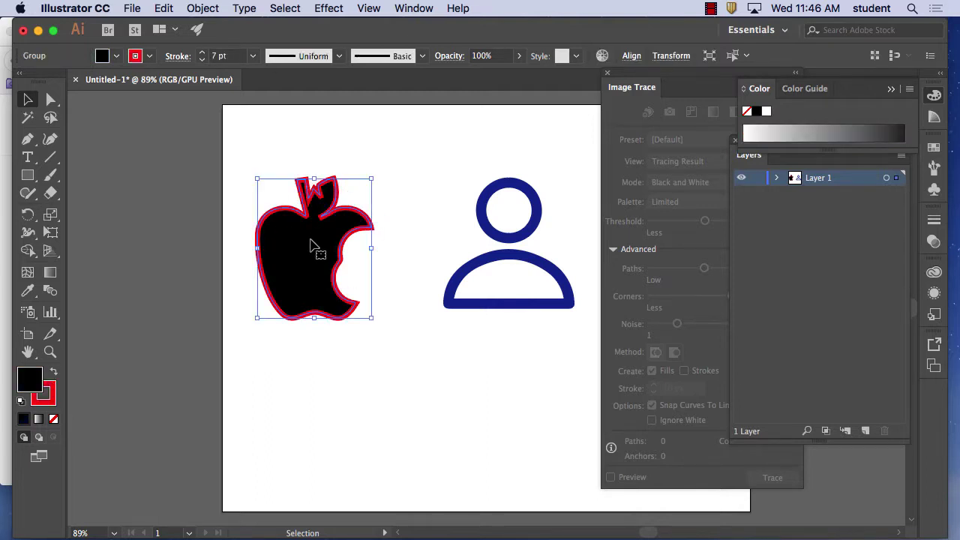
{"action": "key", "text": "a"}
{"action": "key", "text": "v"}
{"action": "key", "text": "super"}
{"action": "left_click", "coordinate": [469, 516]}
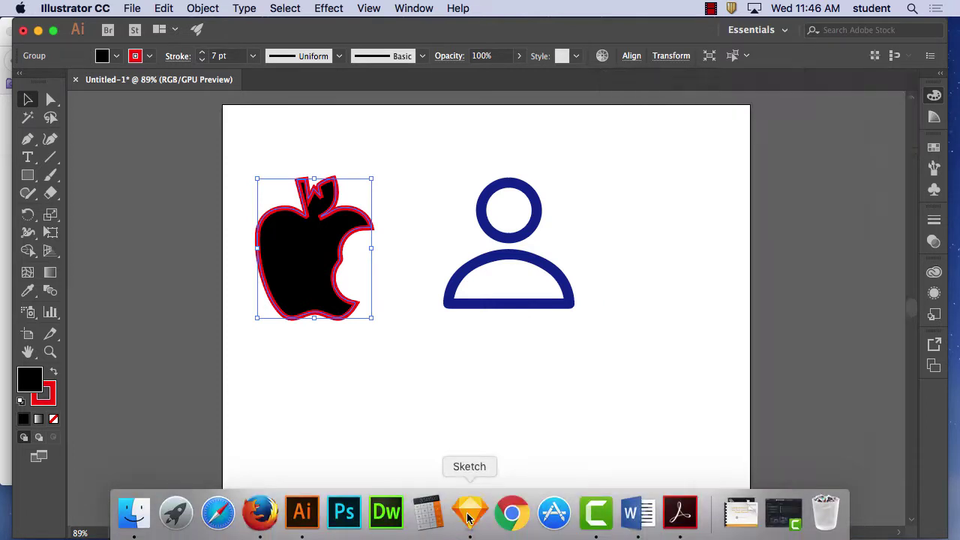
{"action": "key", "text": "super+v"}
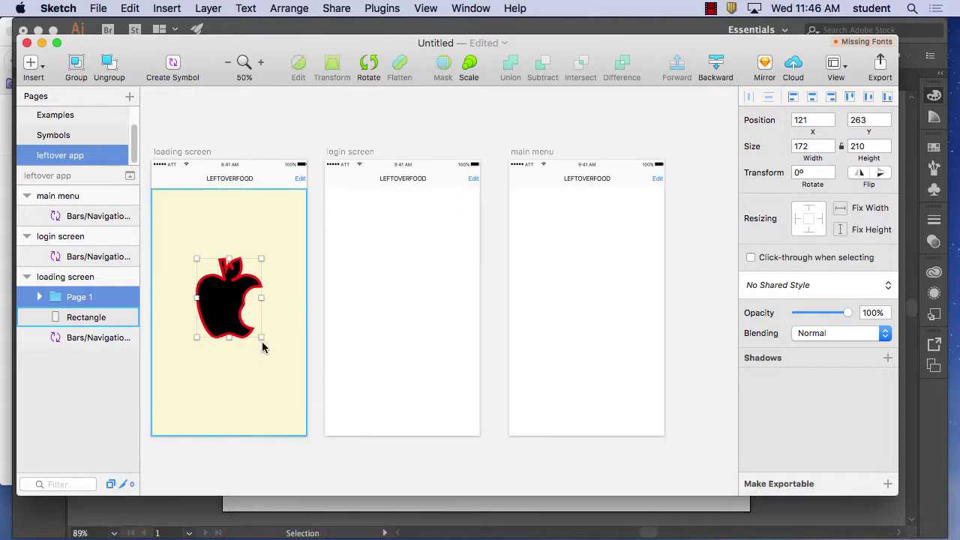
Enlarge the apple artwork to about 247 by 302 and place it in the loading screen's upper middle, about X 84, Y 137.
{"action": "left_click_drag", "start_coordinate": [259, 337], "coordinate": [217, 284]}
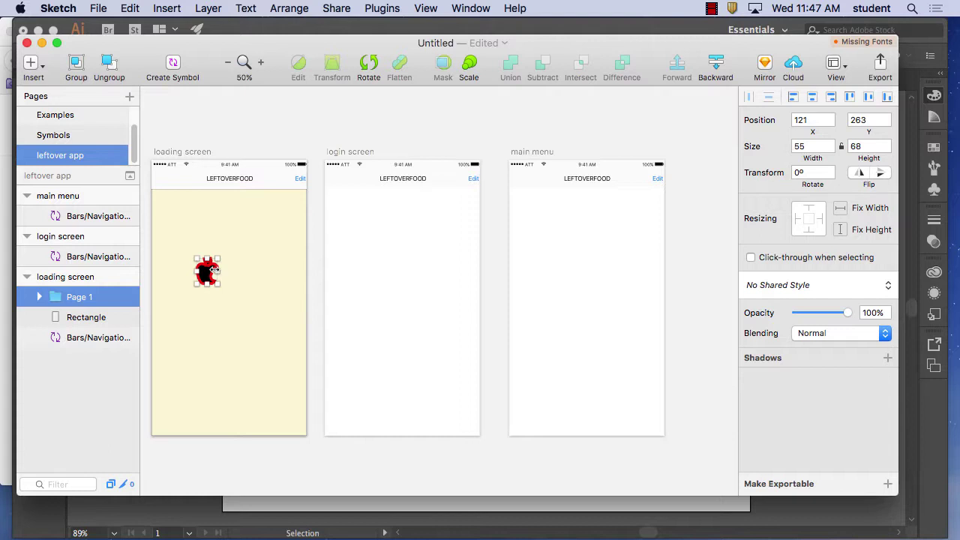
{"action": "left_click_drag", "start_coordinate": [220, 286], "coordinate": [290, 371]}
{"action": "left_click_drag", "start_coordinate": [248, 328], "coordinate": [228, 279]}
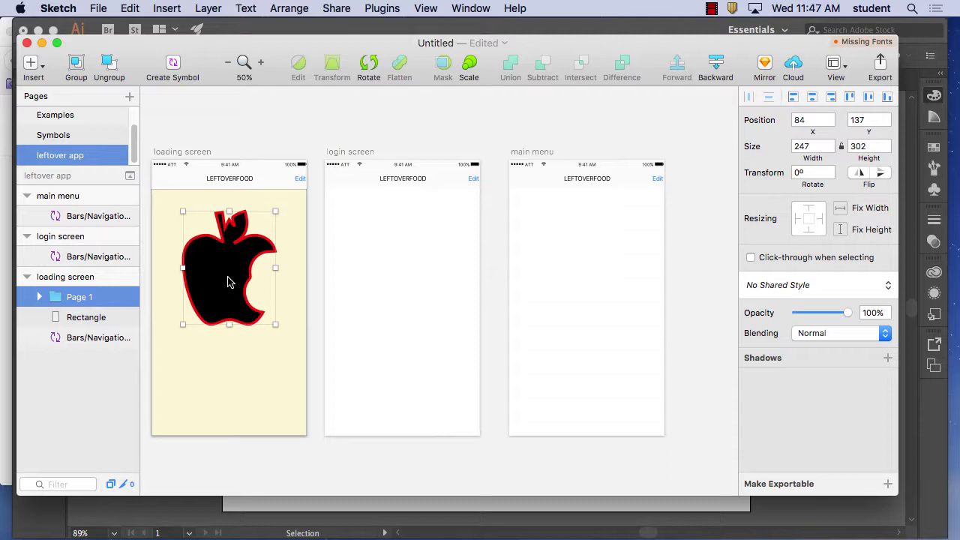
Switch to Illustrator and check the apple artwork's Scale options, keeping uniform 100% with Scale Strokes & Effects enabled.
{"action": "left_click", "coordinate": [460, 510]}
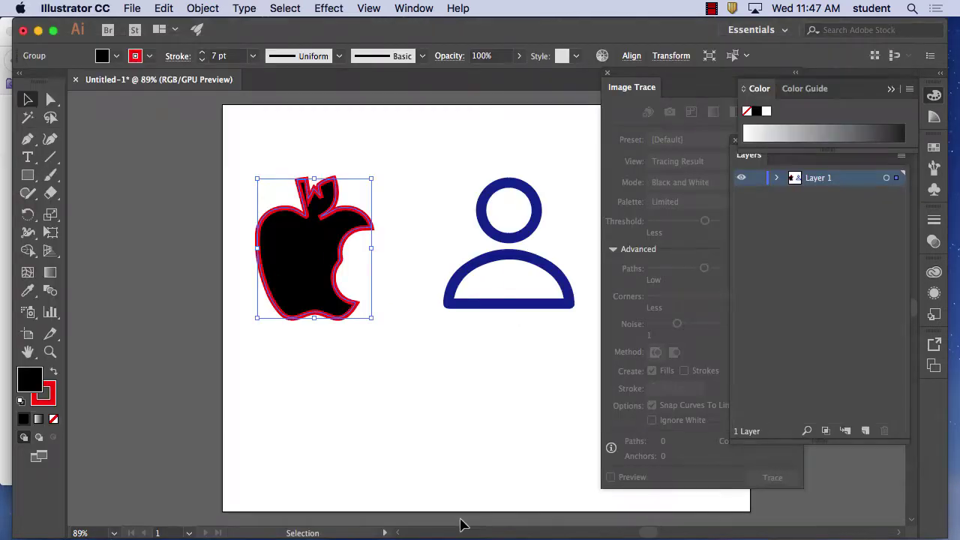
{"action": "double_click", "coordinate": [51, 216]}
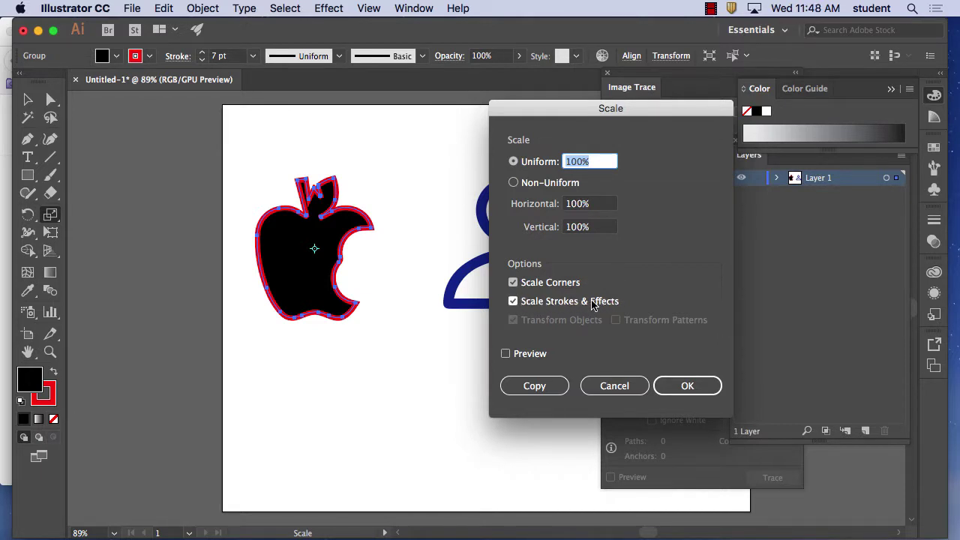
{"action": "left_click", "coordinate": [684, 387]}
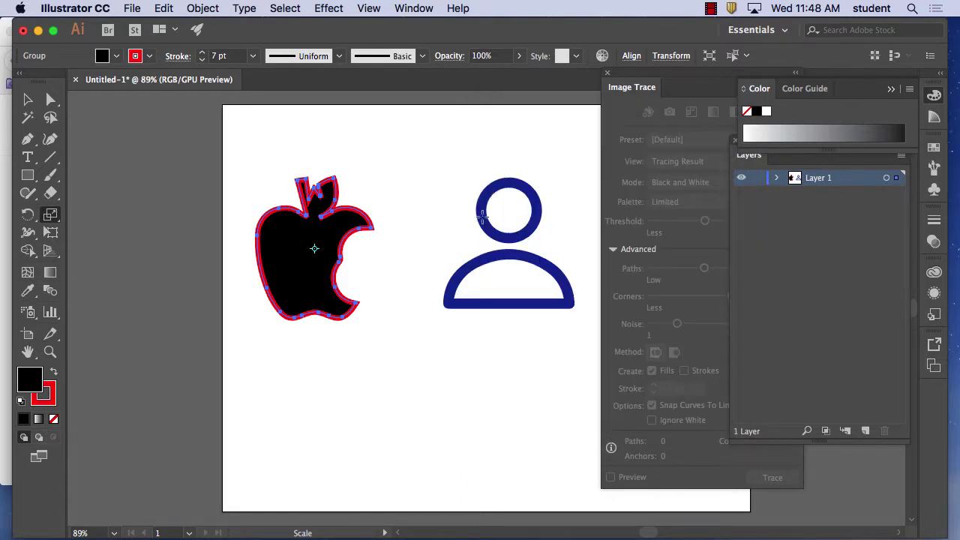
{"action": "left_click", "coordinate": [27, 99]}
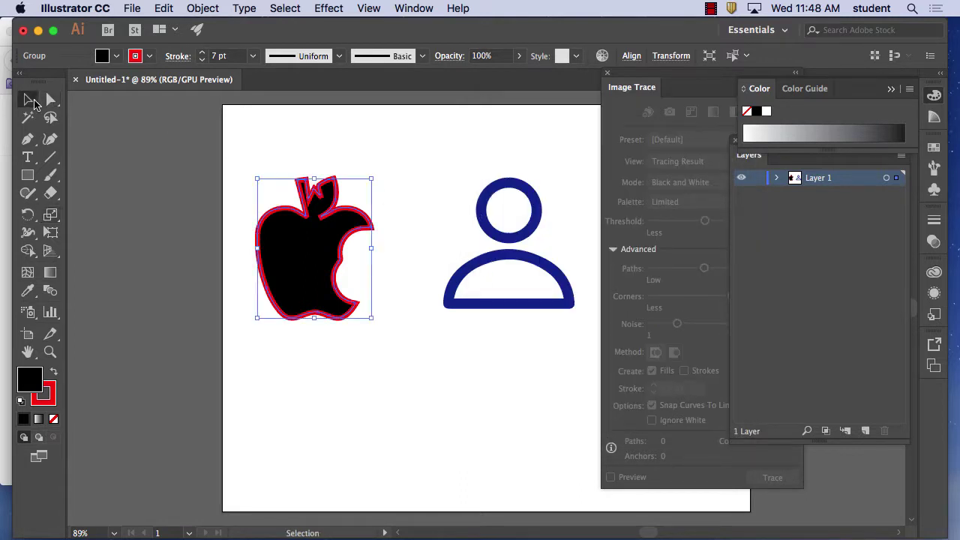
Copy the blue person icon into Sketch's login screen artboard and shrink it to about 93 by 95 at X 233, Y 273.
{"action": "left_click", "coordinate": [564, 306]}
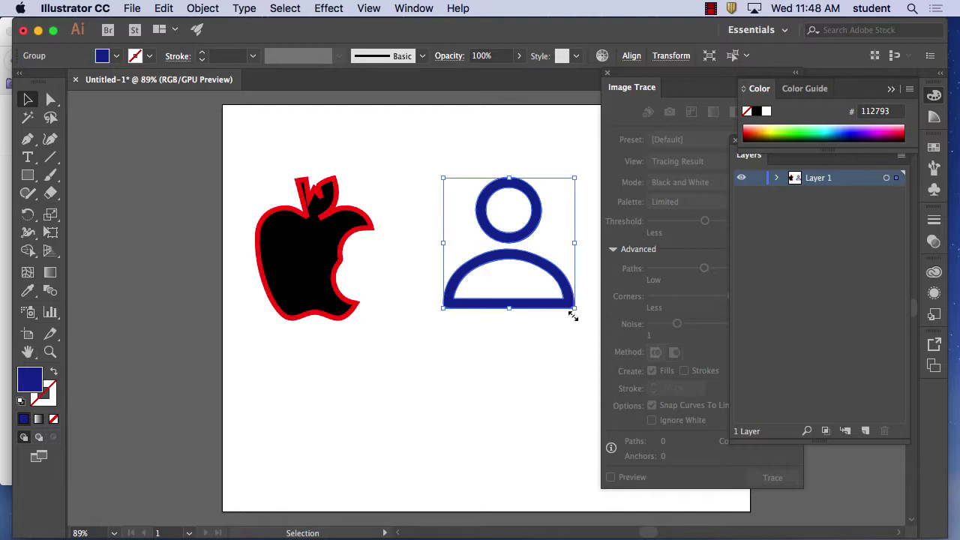
{"action": "mouse_move", "coordinate": [489, 534]}
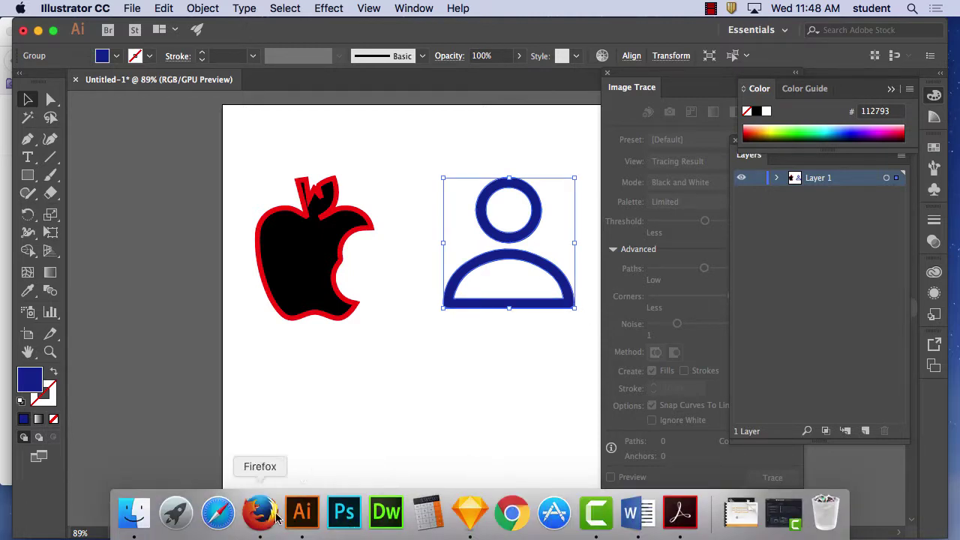
{"action": "left_click", "coordinate": [469, 513]}
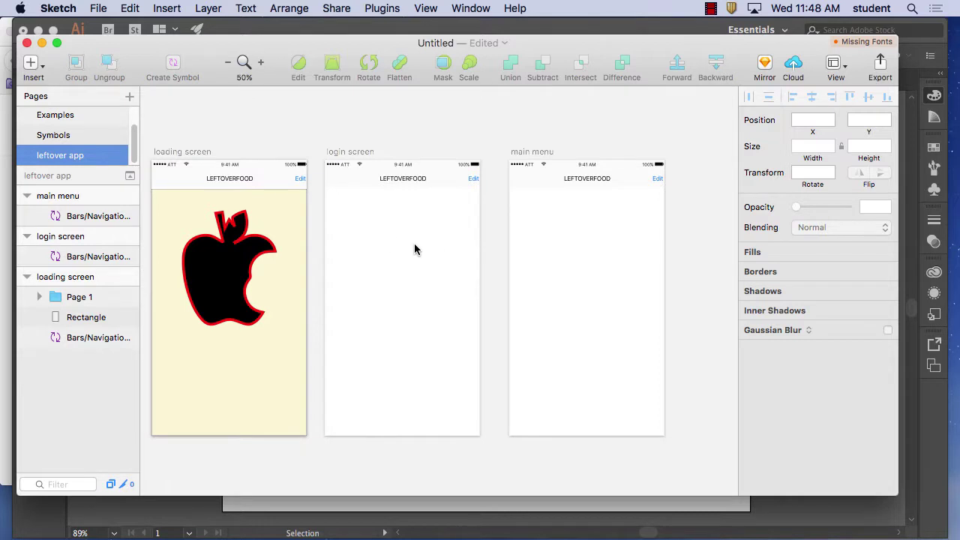
{"action": "key", "text": "super+v"}
{"action": "left_click_drag", "start_coordinate": [255, 289], "coordinate": [413, 275]}
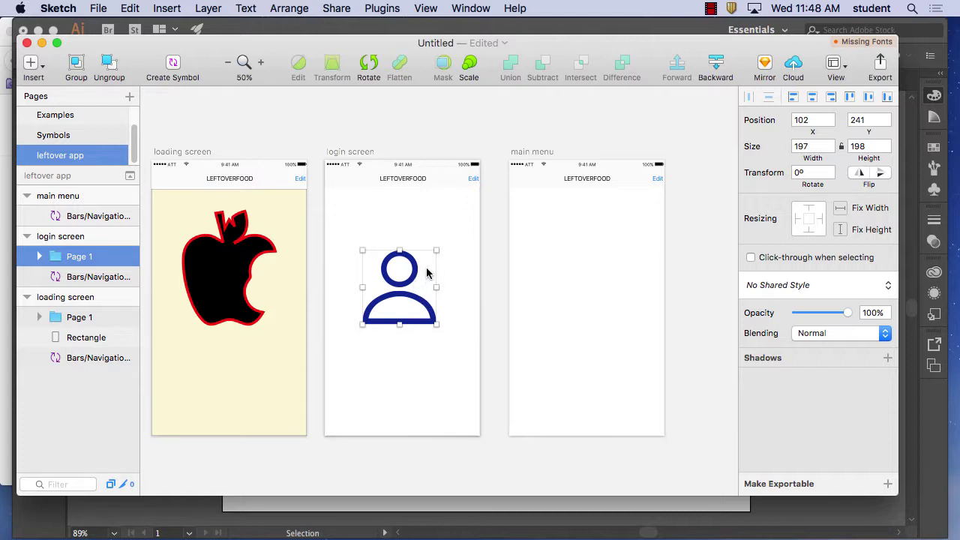
{"action": "left_click_drag", "start_coordinate": [436, 251], "coordinate": [425, 280]}
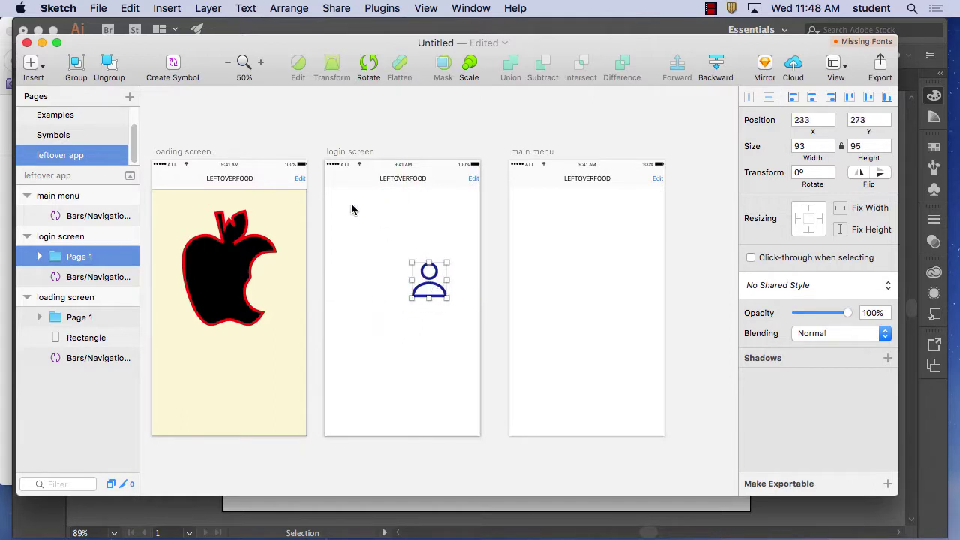
{"action": "left_click", "coordinate": [410, 232]}
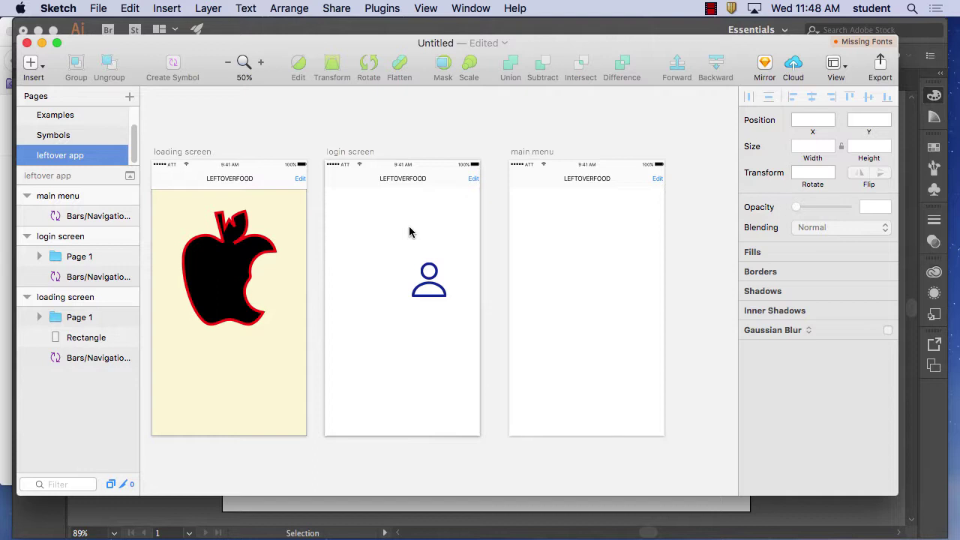
Duplicate the loading screen's pale yellow rectangle onto the login screen and main menu artboards, below their navigation bars.
{"action": "left_click", "coordinate": [236, 346]}
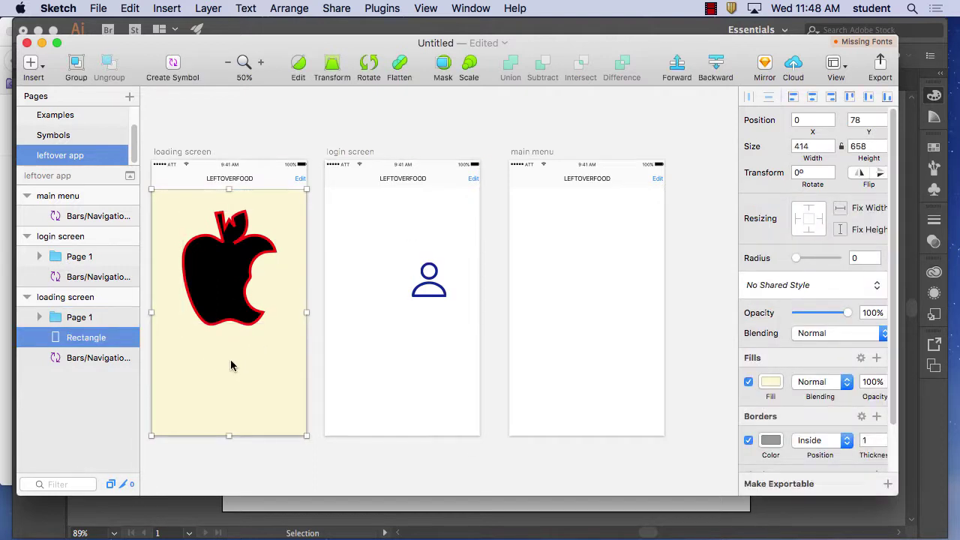
{"action": "left_click_drag", "start_coordinate": [225, 365], "coordinate": [577, 373]}
{"action": "key", "text": "alt"}
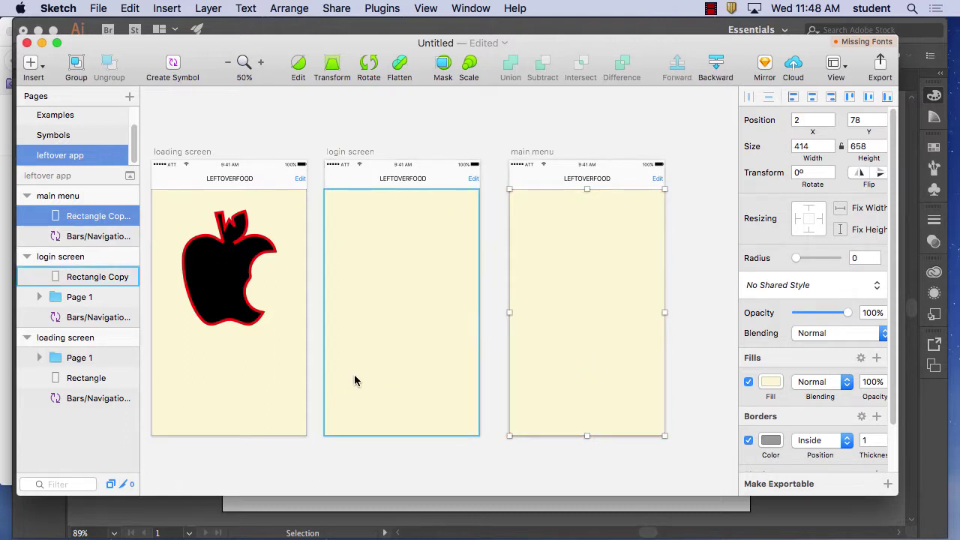
{"action": "left_click", "coordinate": [226, 287]}
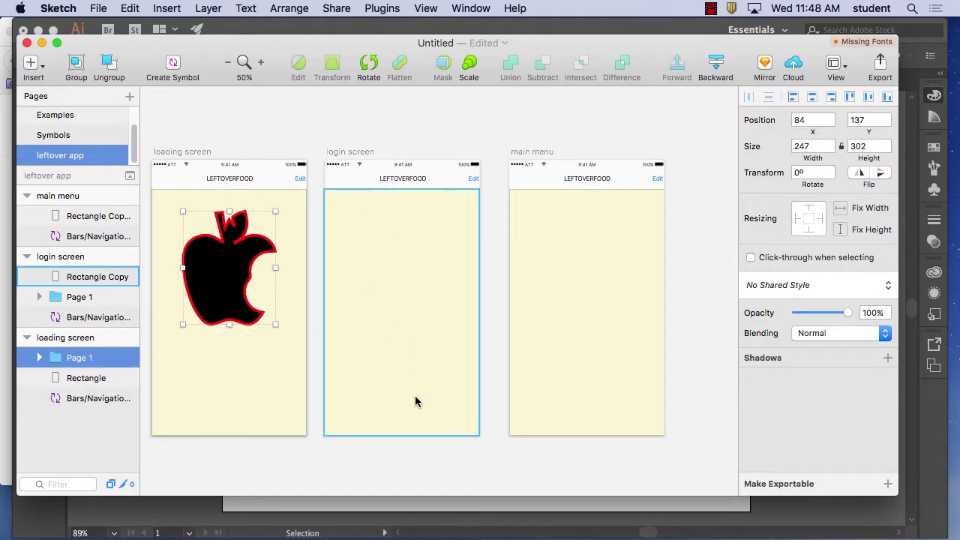
Send the login screen's yellow rectangle to the back and nudge it to X 0.
{"action": "left_click", "coordinate": [421, 357]}
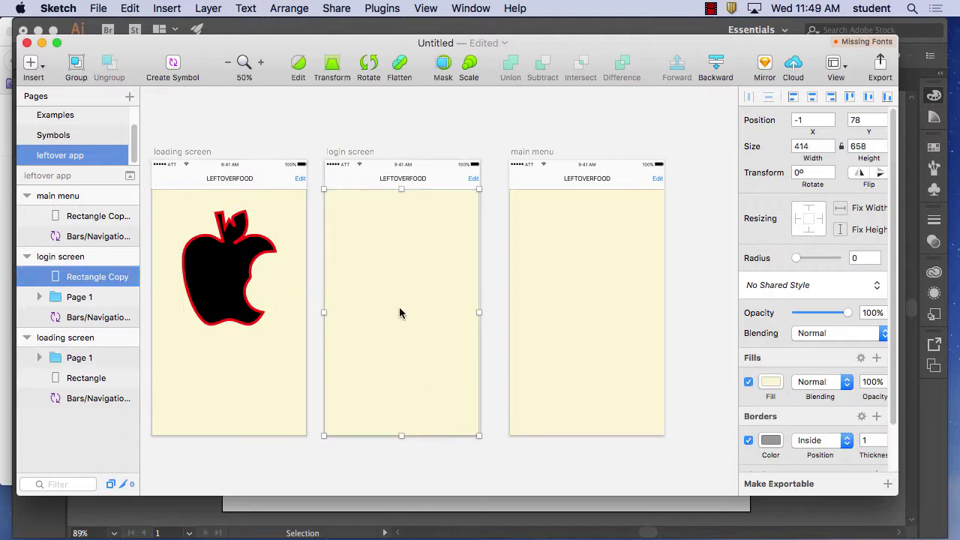
{"action": "left_click", "coordinate": [288, 8]}
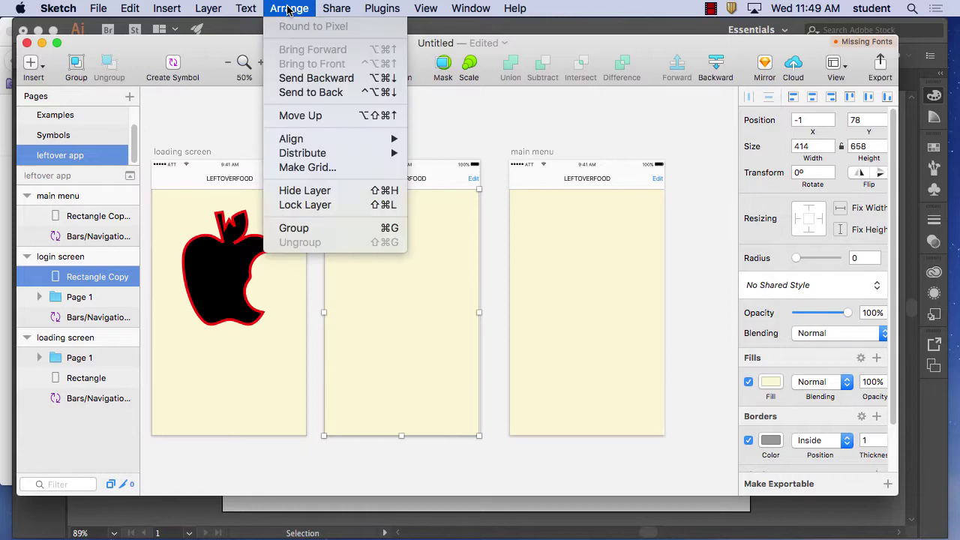
{"action": "mouse_move", "coordinate": [214, 9]}
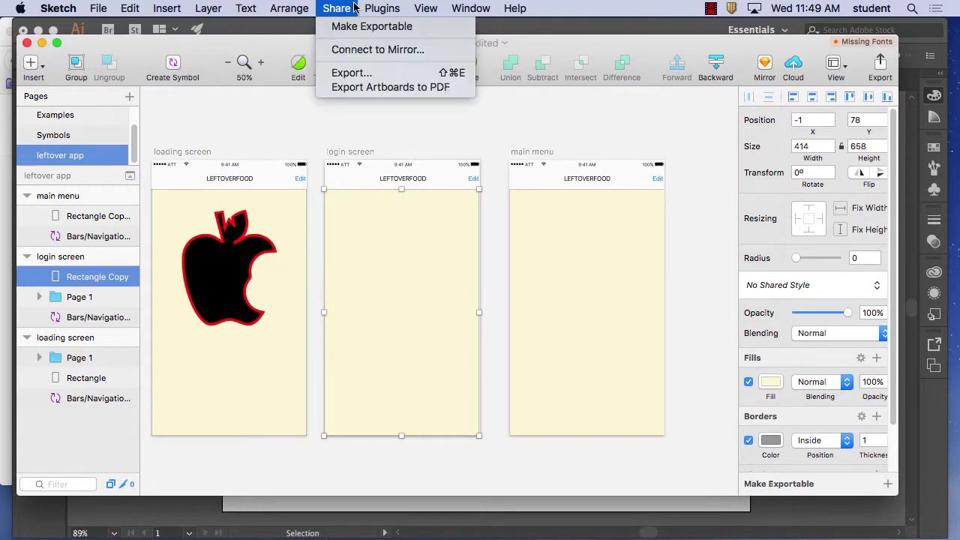
{"action": "mouse_move", "coordinate": [275, 8]}
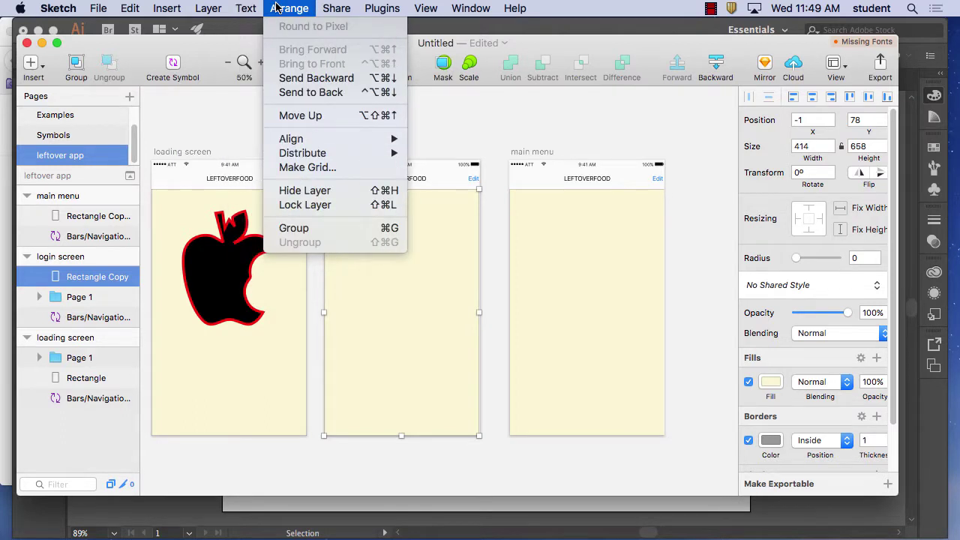
{"action": "left_click", "coordinate": [311, 92]}
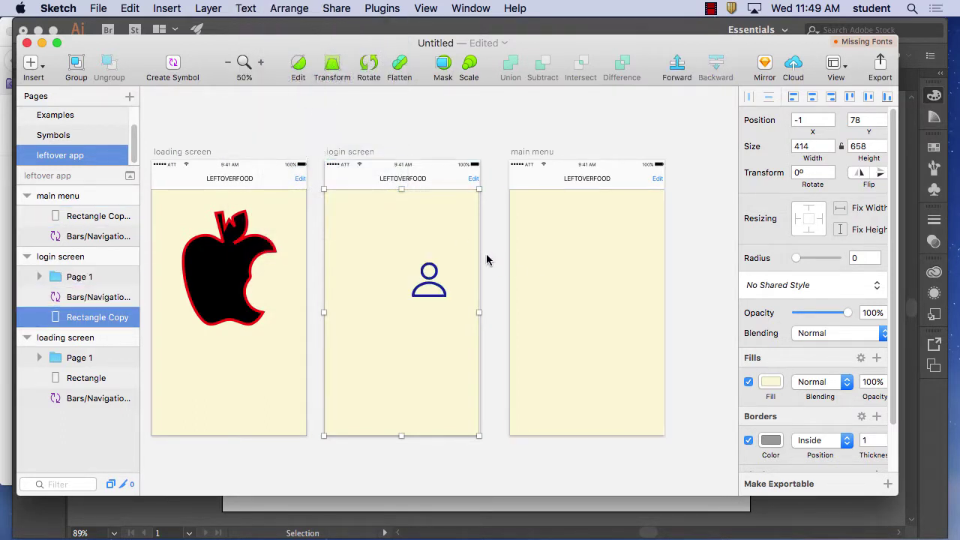
{"action": "key", "text": "Right"}
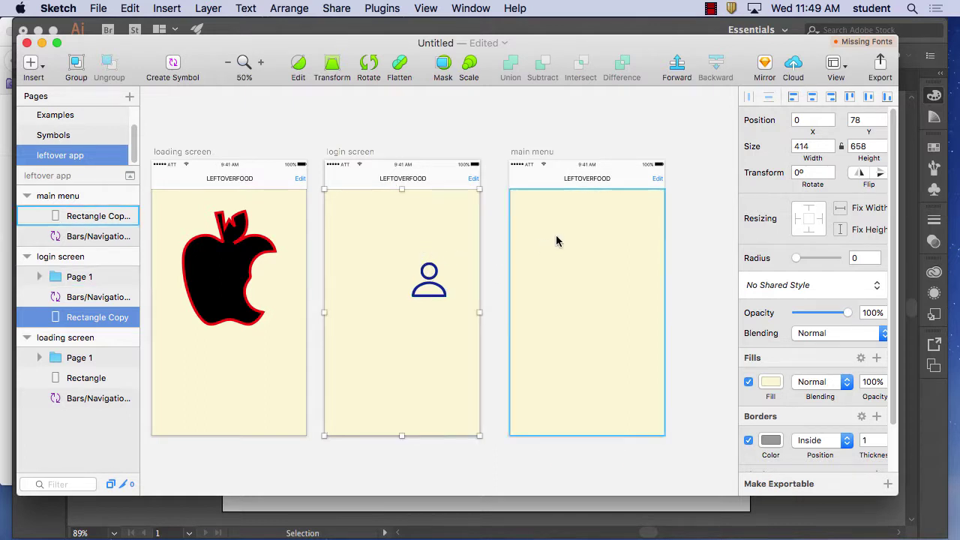
Try a duplicate of the apple on the login screen, shrunk to about 74 by 90, and delete it.
{"action": "left_click", "coordinate": [429, 280]}
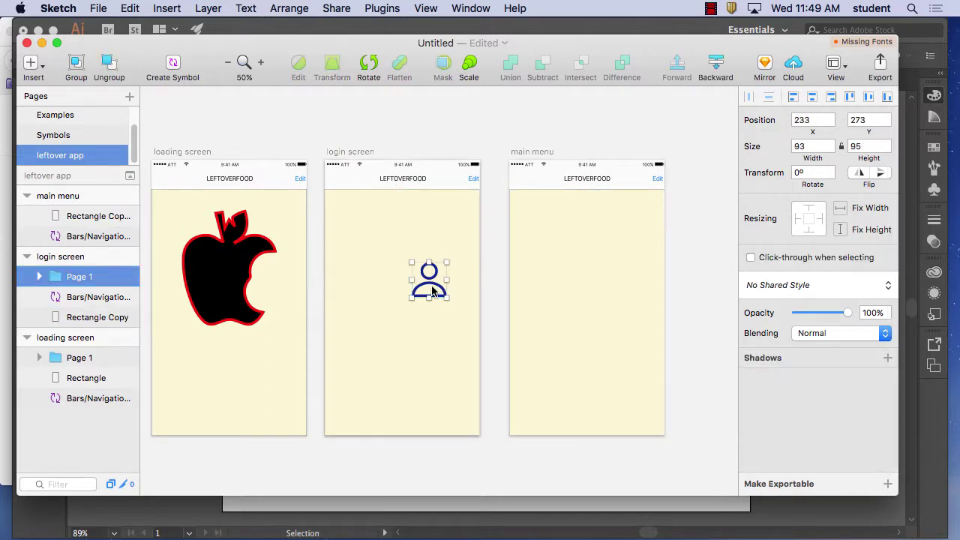
{"action": "left_click", "coordinate": [229, 276]}
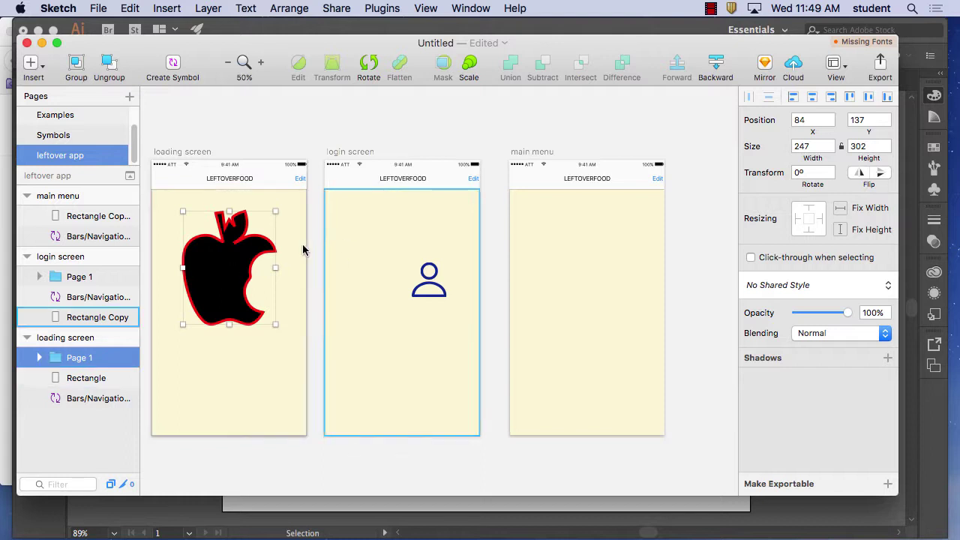
{"action": "left_click_drag", "start_coordinate": [228, 259], "coordinate": [363, 225]}
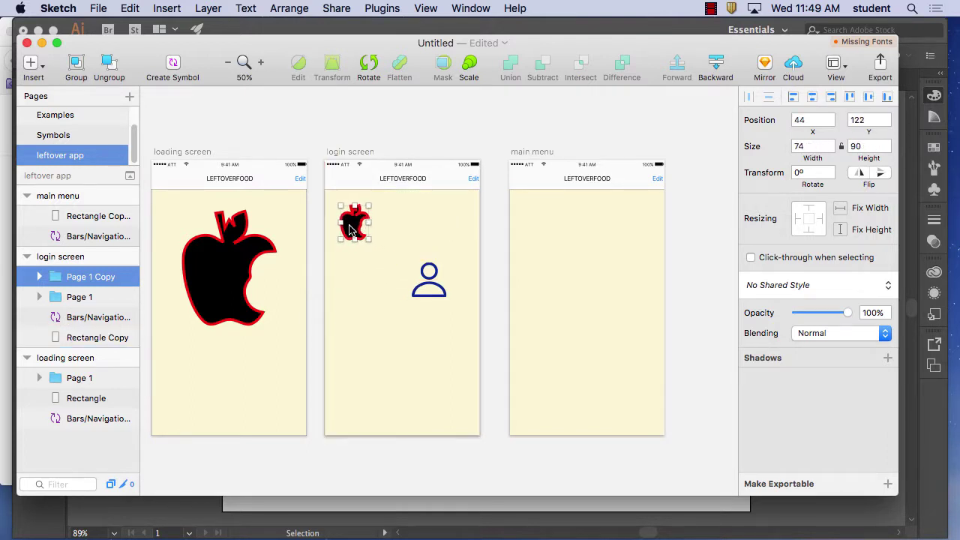
{"action": "key", "text": "Delete"}
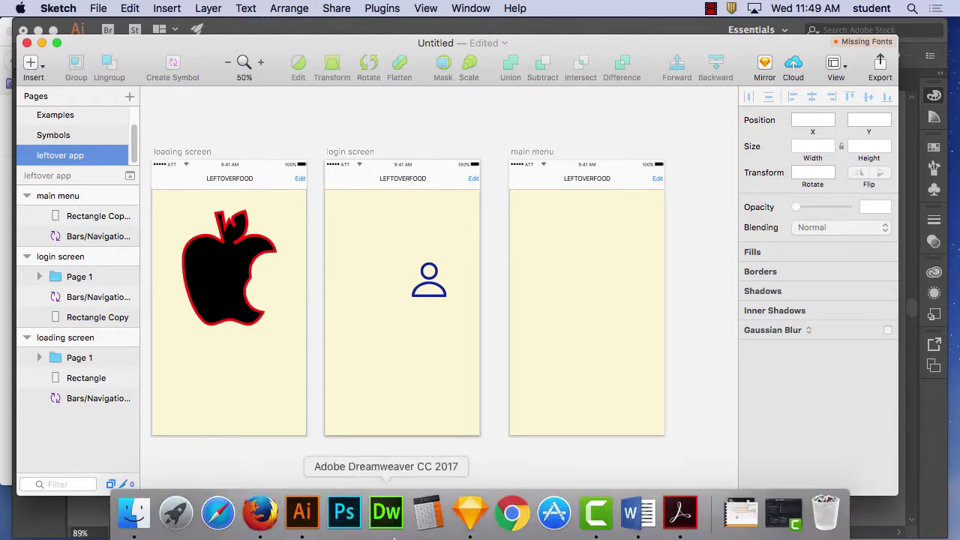
Switch to Illustrator and scale the apple artwork uniformly to 30%.
{"action": "left_click", "coordinate": [304, 516]}
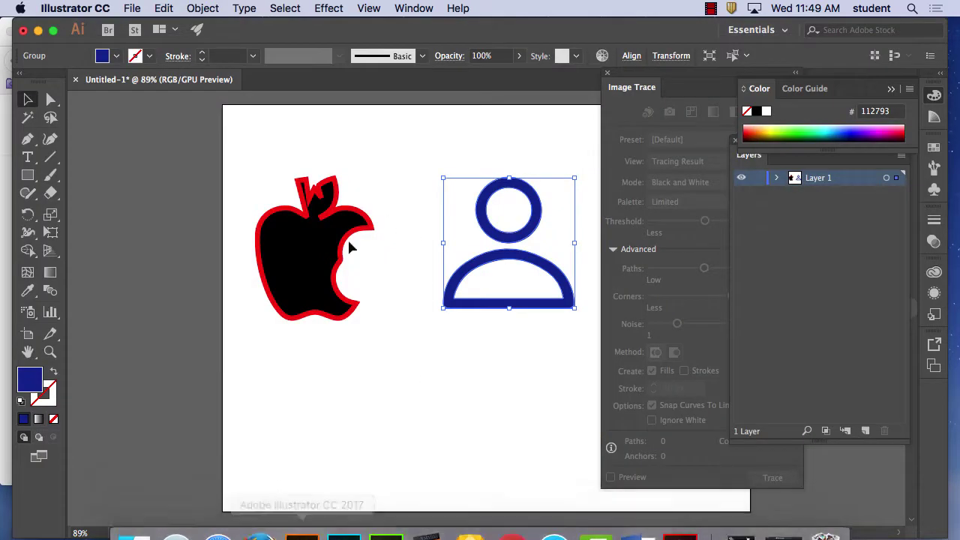
{"action": "left_click", "coordinate": [369, 317]}
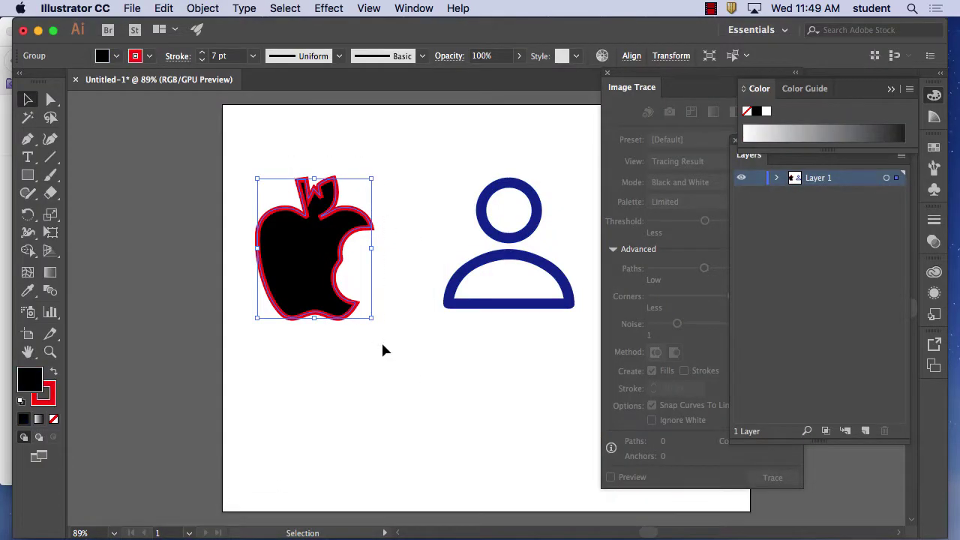
{"action": "double_click", "coordinate": [51, 213]}
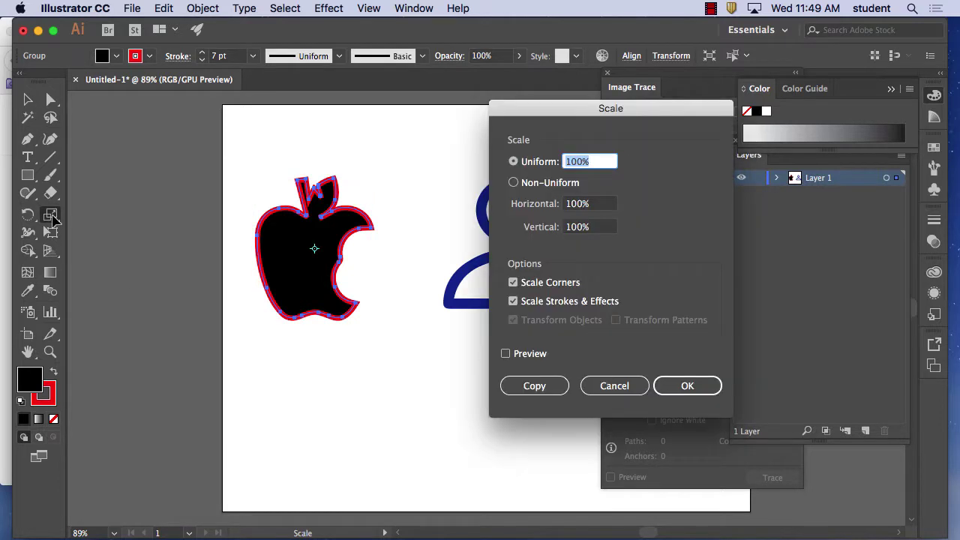
{"action": "left_click", "coordinate": [581, 162]}
{"action": "left_click", "coordinate": [529, 165]}
{"action": "type", "text": "30"}
{"action": "left_click", "coordinate": [686, 386]}
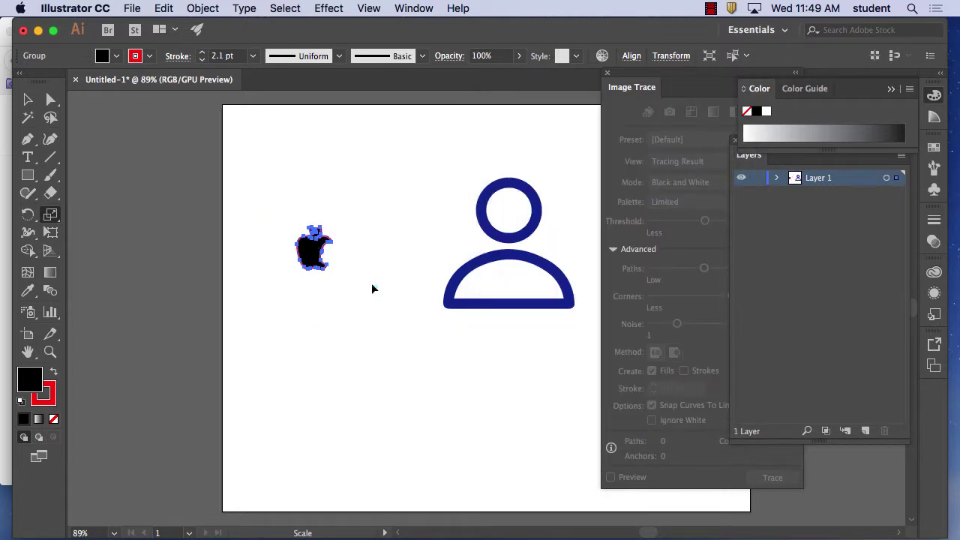
Copy the scaled-down apple into Sketch's login screen and place it in the artboard's upper left corner, about X 27, Y 103.
{"action": "left_click", "coordinate": [26, 102]}
{"action": "left_click", "coordinate": [317, 168]}
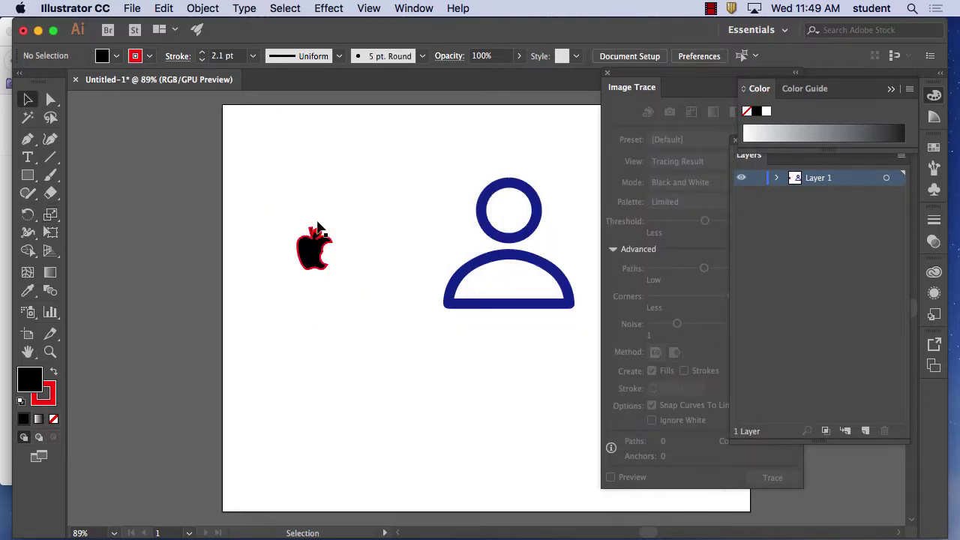
{"action": "left_click_drag", "start_coordinate": [280, 222], "coordinate": [350, 285]}
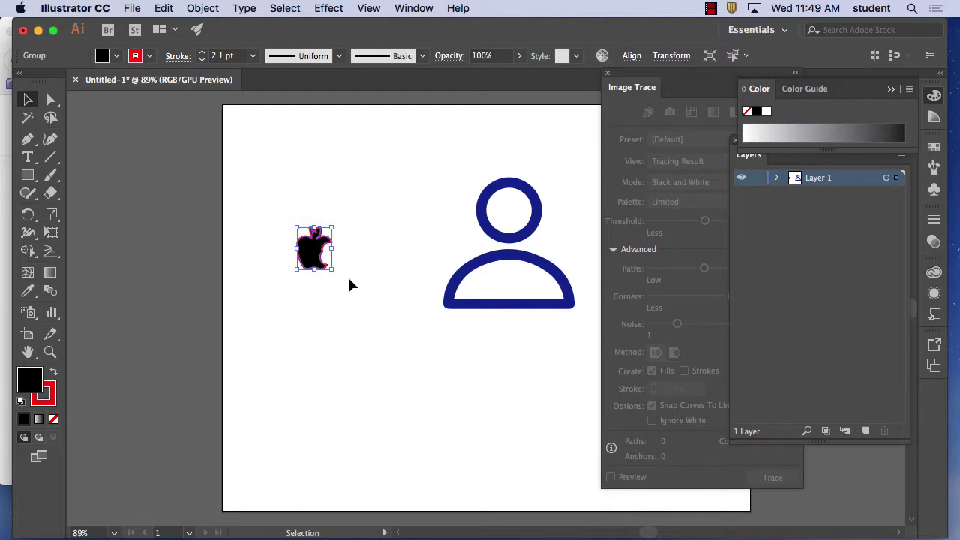
{"action": "mouse_move", "coordinate": [343, 517]}
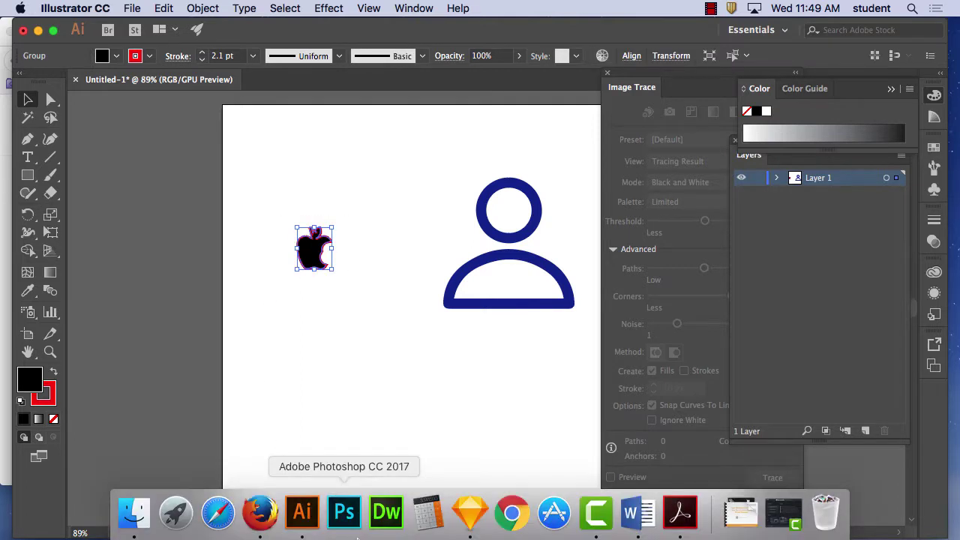
{"action": "left_click", "coordinate": [469, 513]}
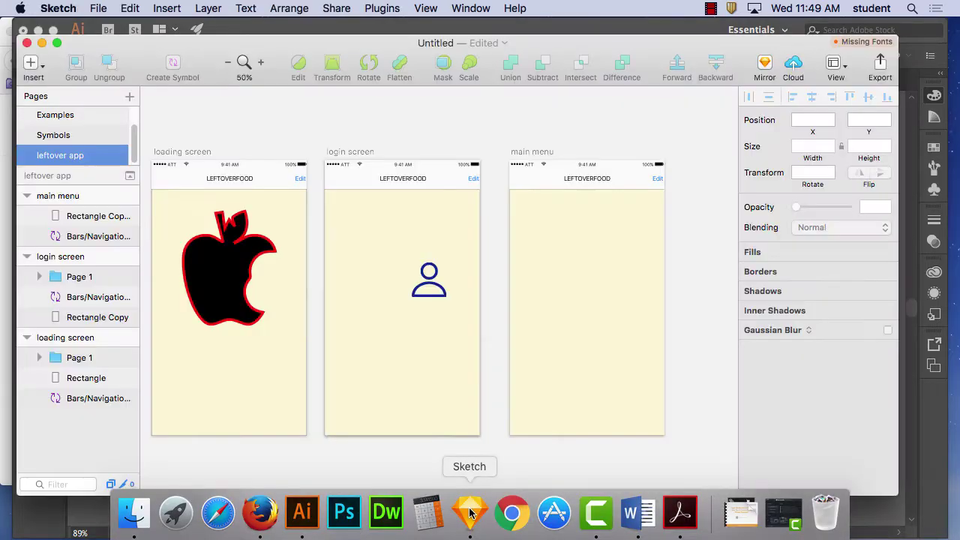
{"action": "left_click", "coordinate": [388, 250]}
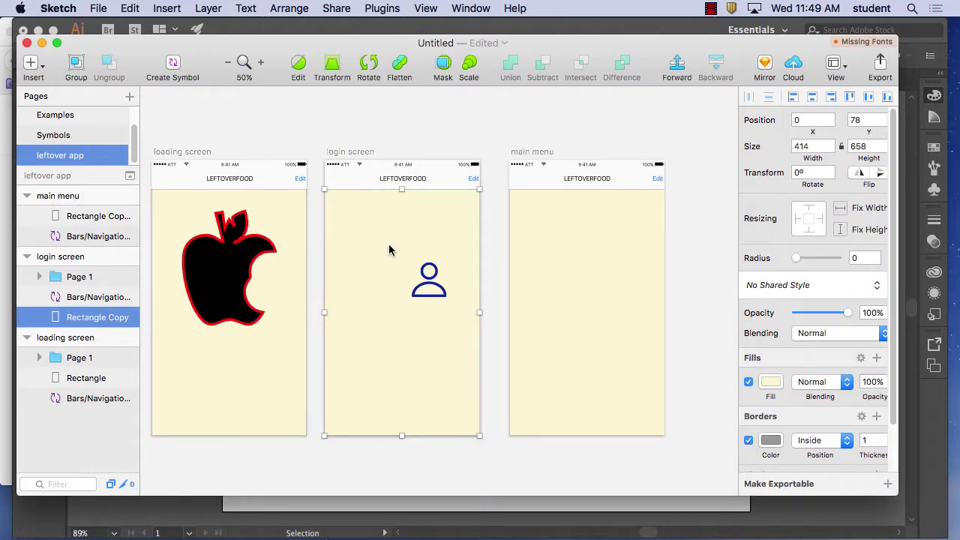
{"action": "key", "text": "super+v"}
{"action": "left_click_drag", "start_coordinate": [390, 304], "coordinate": [342, 211]}
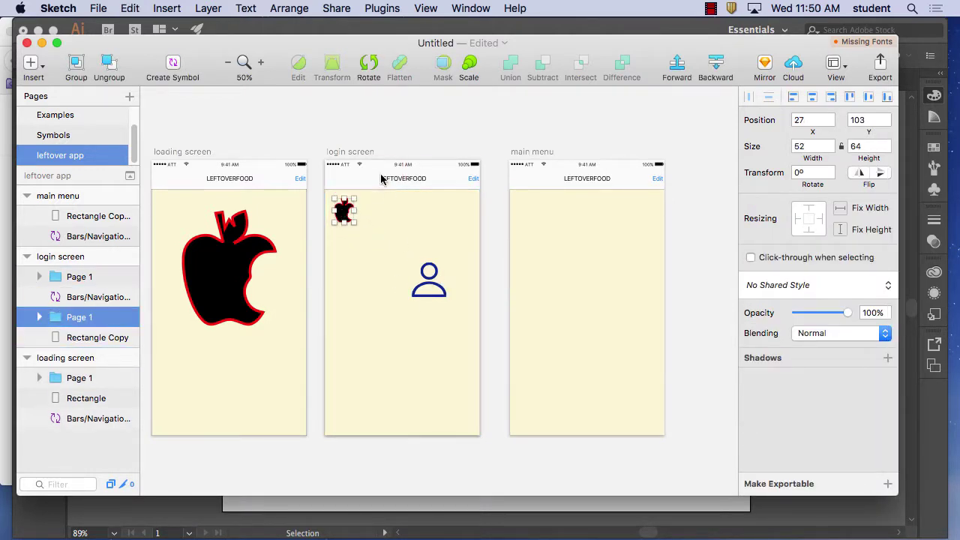
{"action": "left_click", "coordinate": [387, 133]}
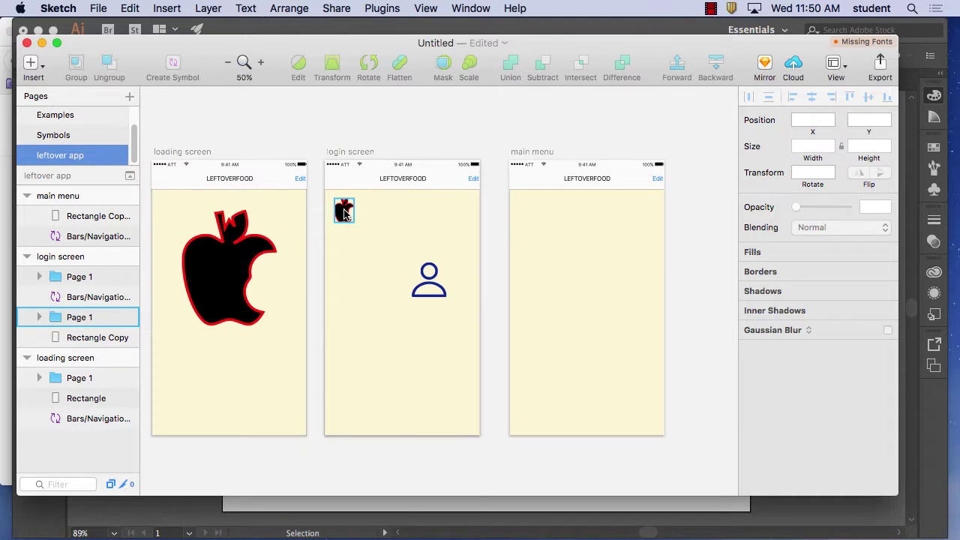
{"action": "left_click", "coordinate": [345, 214]}
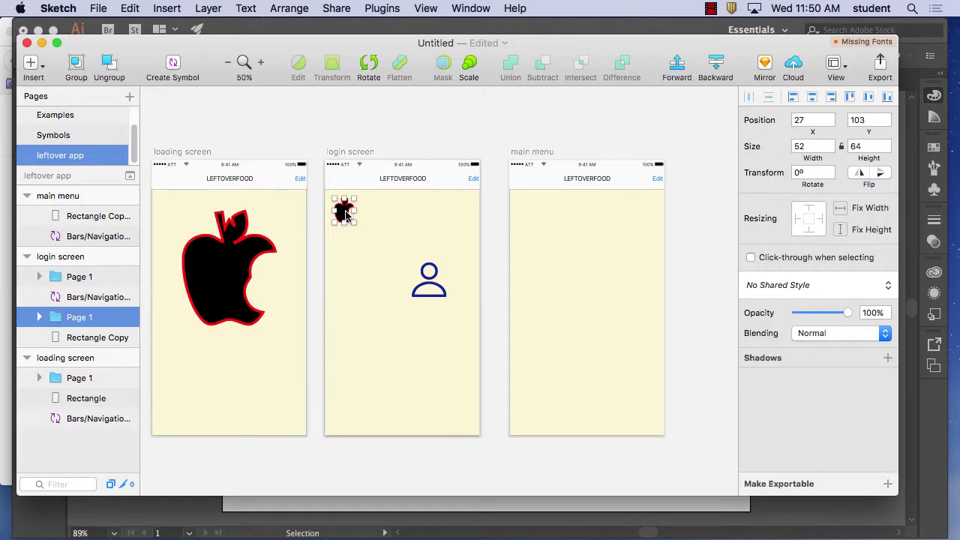
Turn the small apple on the login screen into a symbol named biteapple, sent to the Symbols page.
{"action": "left_click_drag", "start_coordinate": [345, 214], "coordinate": [534, 218]}
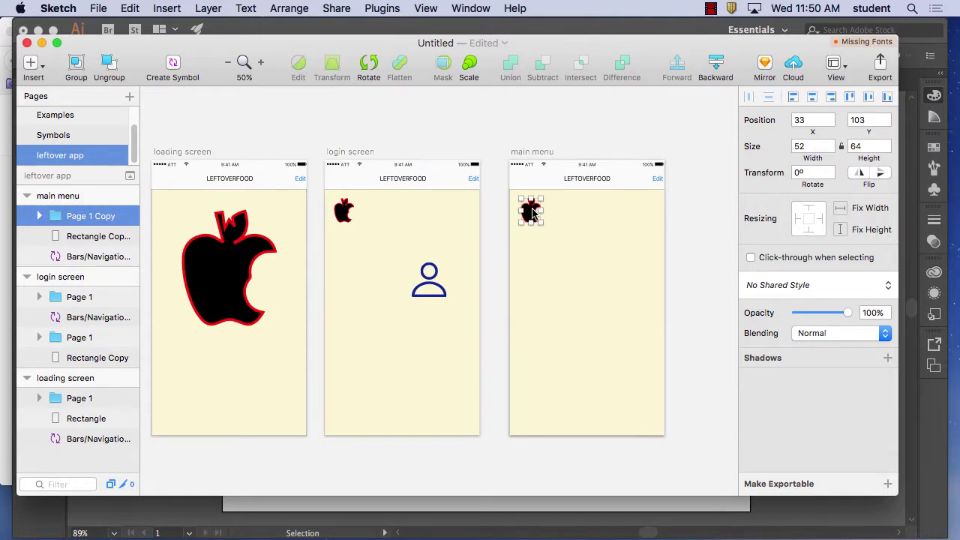
{"action": "key", "text": "Delete"}
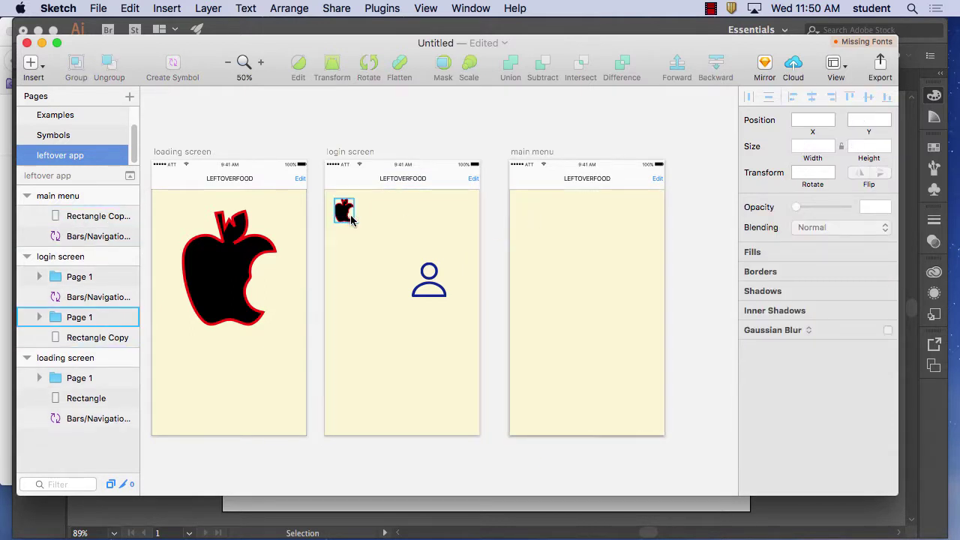
{"action": "left_click", "coordinate": [351, 218]}
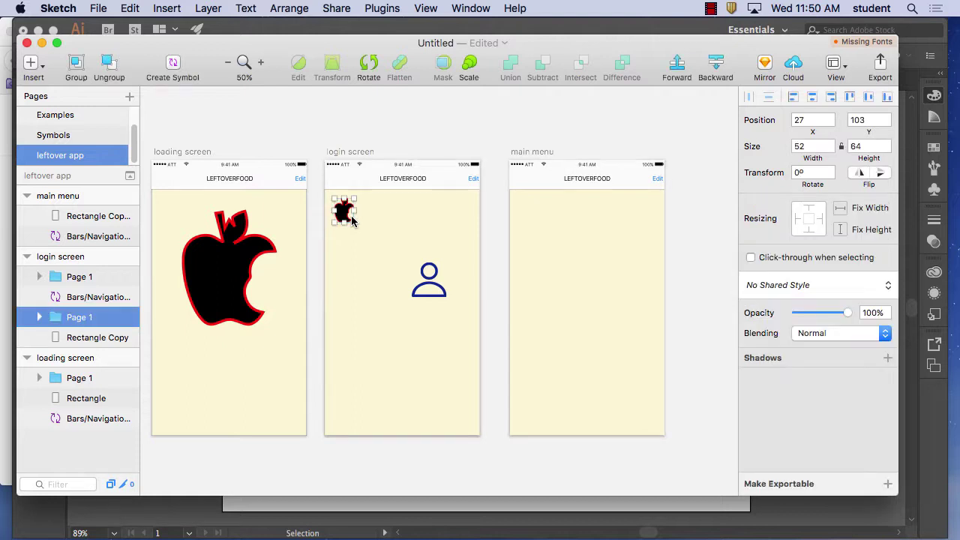
{"action": "key", "text": "super+plus"}
{"action": "key", "text": "super+plus"}
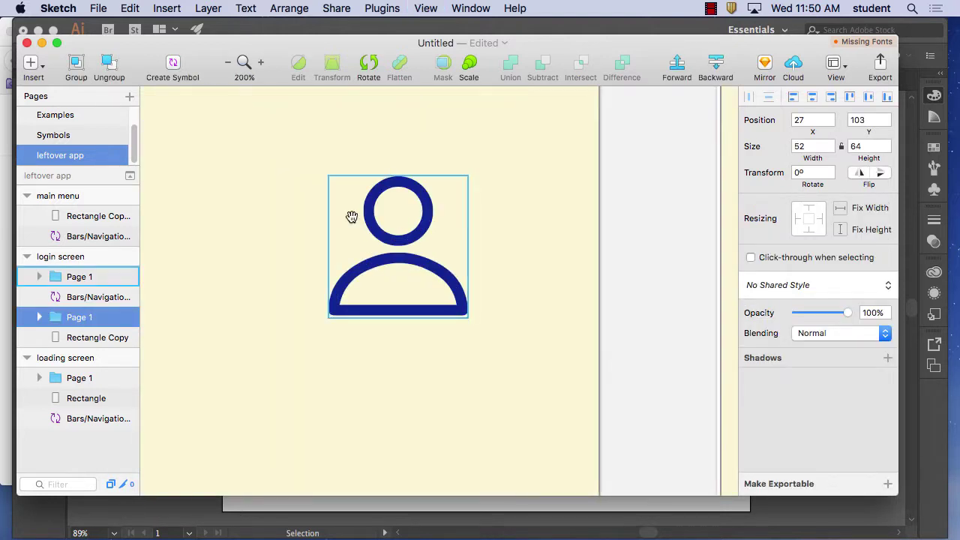
{"action": "left_click_drag", "start_coordinate": [247, 173], "coordinate": [406, 366]}
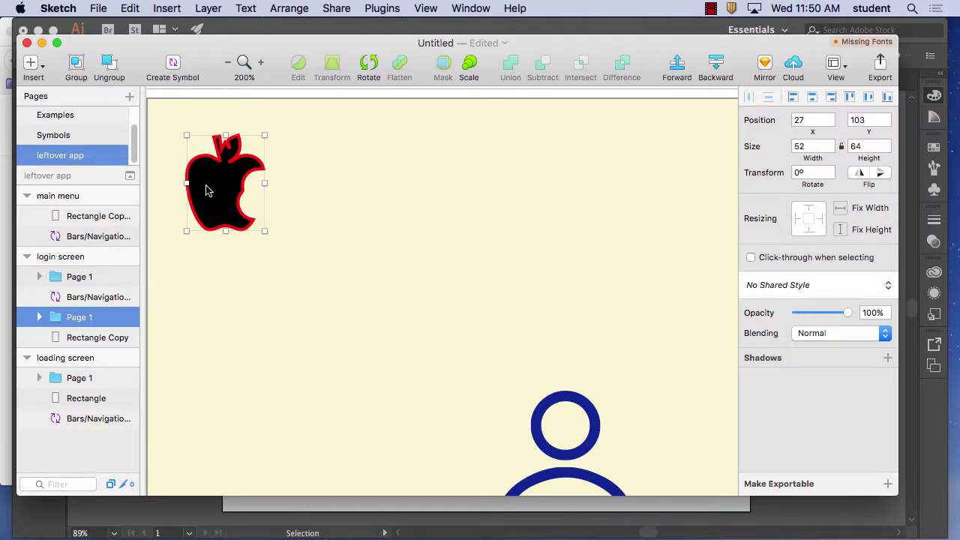
{"action": "left_click", "coordinate": [173, 65]}
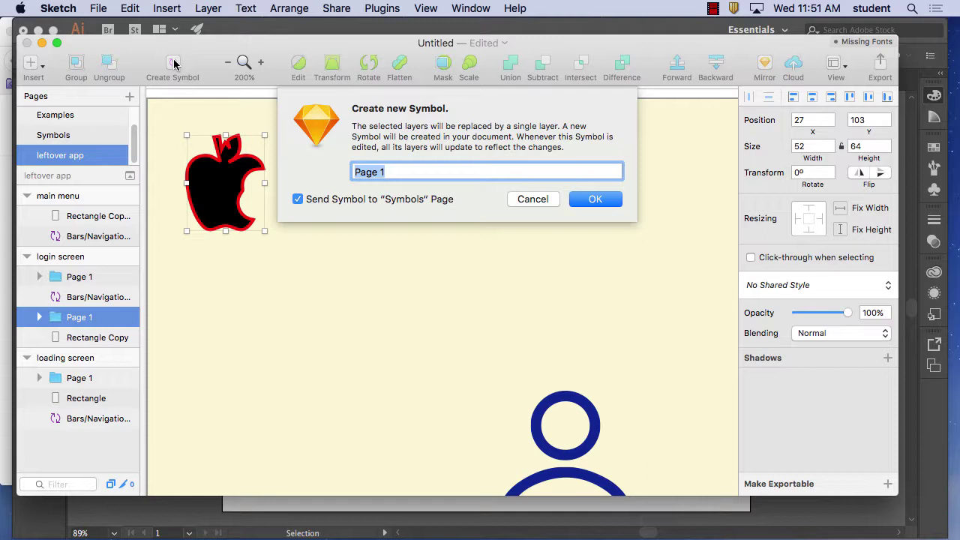
{"action": "type", "text": "biteapple"}
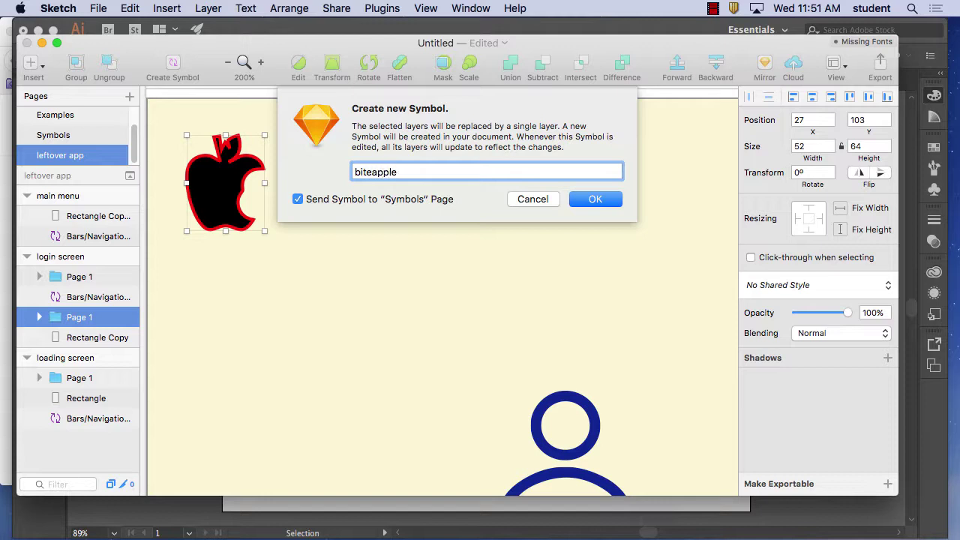
{"action": "left_click", "coordinate": [596, 199]}
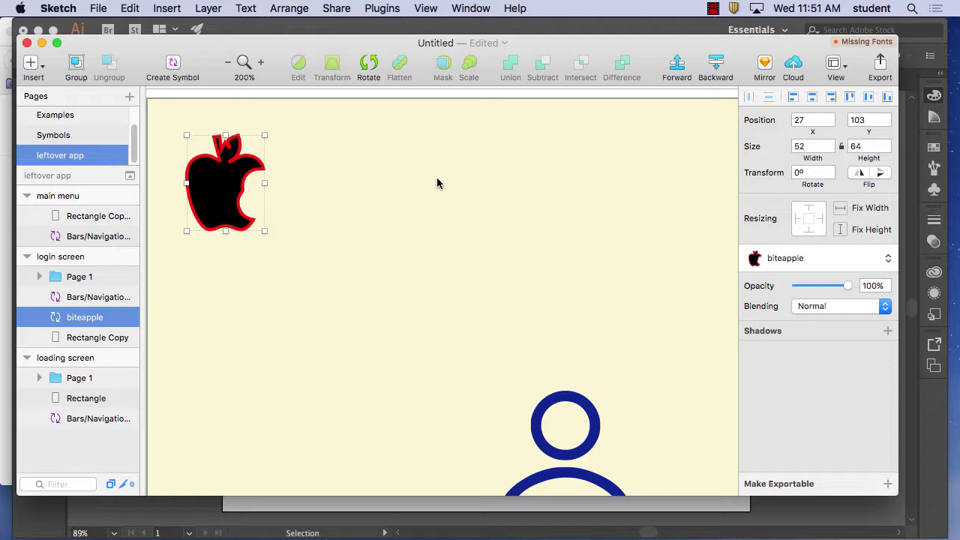
Insert the biteapple symbol on the main menu artboard, in its upper left corner at about X 35, Y 104.
{"action": "key", "text": "super+1"}
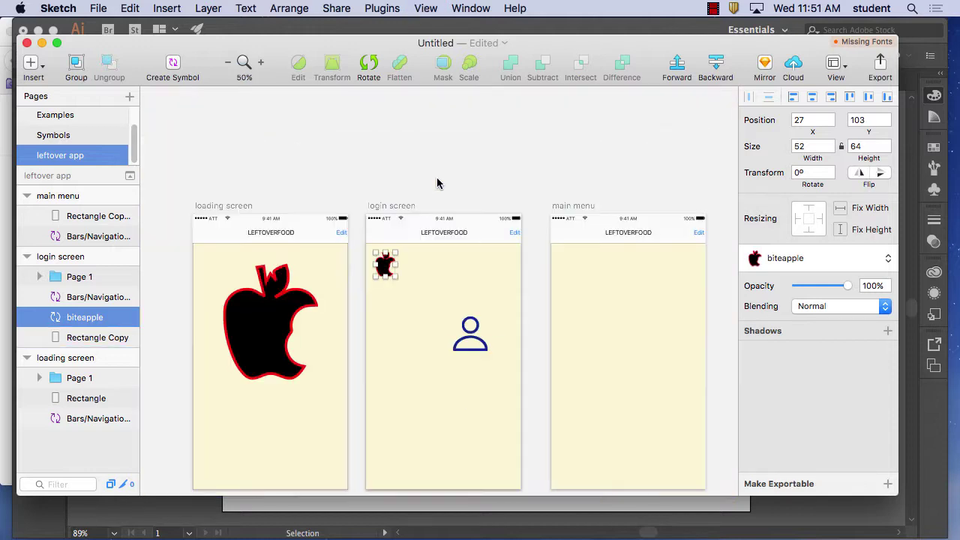
{"action": "scroll", "coordinate": [365, 180], "scroll_direction": "right", "scroll_amount": 5}
{"action": "scroll", "coordinate": [365, 180], "scroll_direction": "down", "scroll_amount": 3}
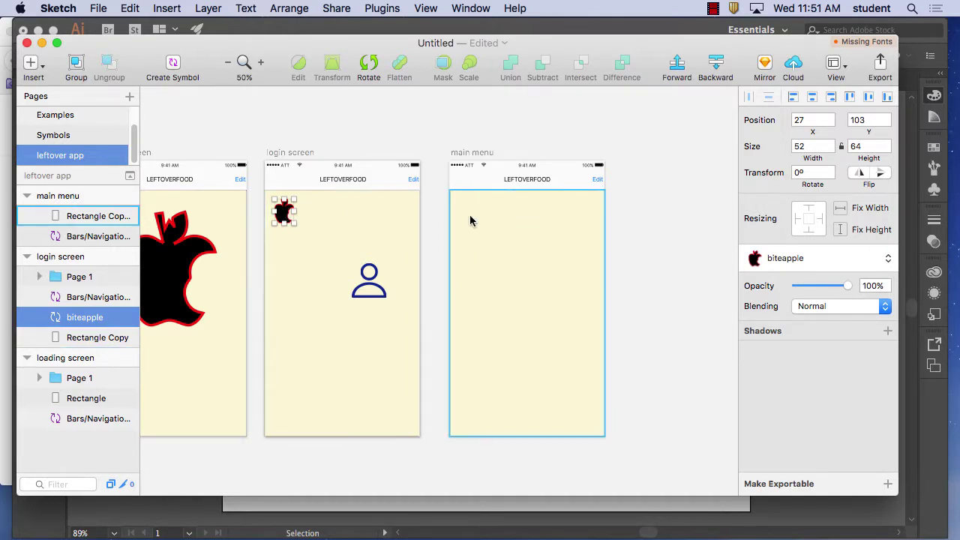
{"action": "left_click", "coordinate": [531, 215]}
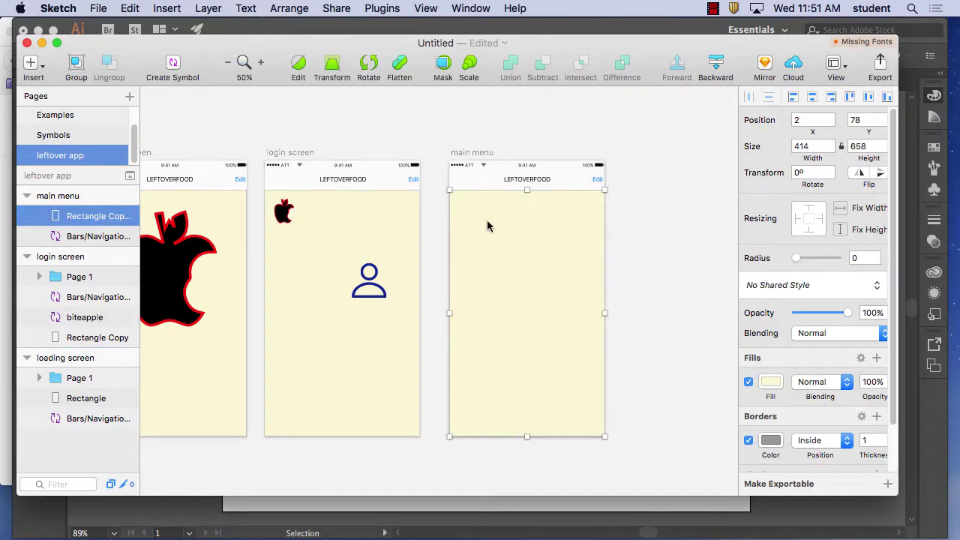
{"action": "left_click", "coordinate": [43, 66]}
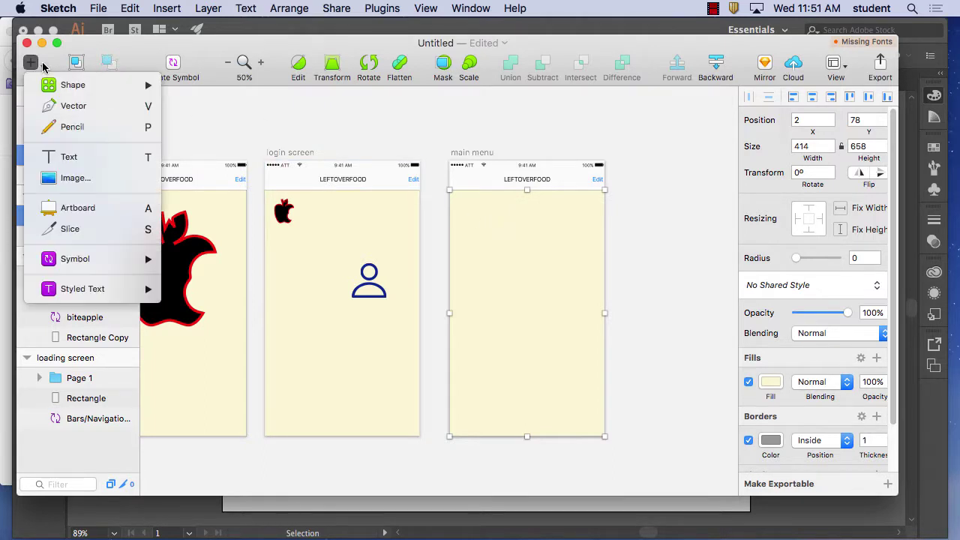
{"action": "mouse_move", "coordinate": [86, 262]}
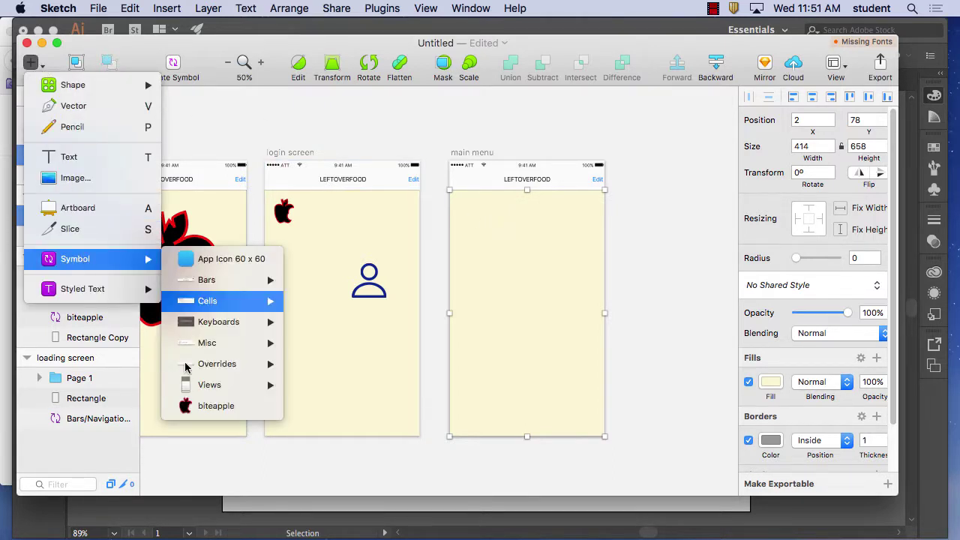
{"action": "left_click", "coordinate": [222, 407]}
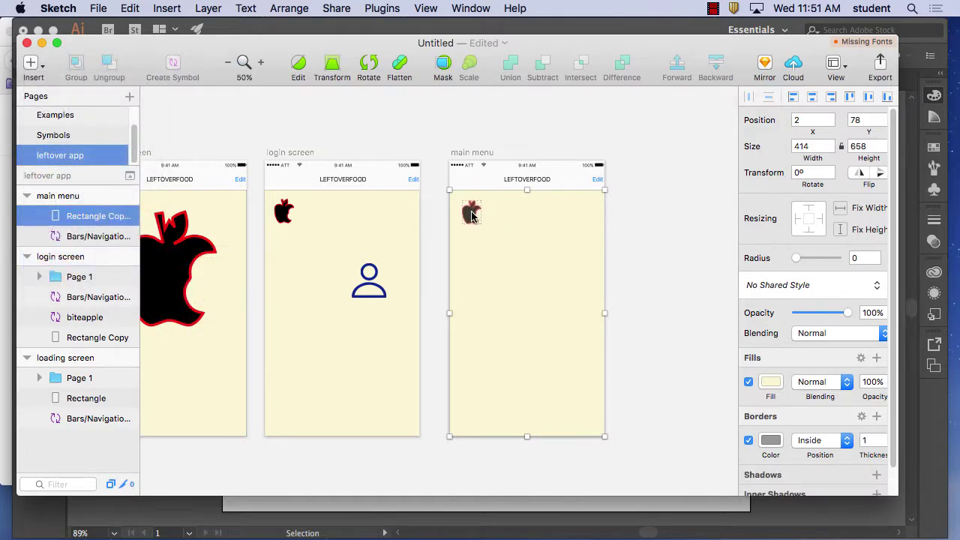
{"action": "left_click", "coordinate": [471, 213]}
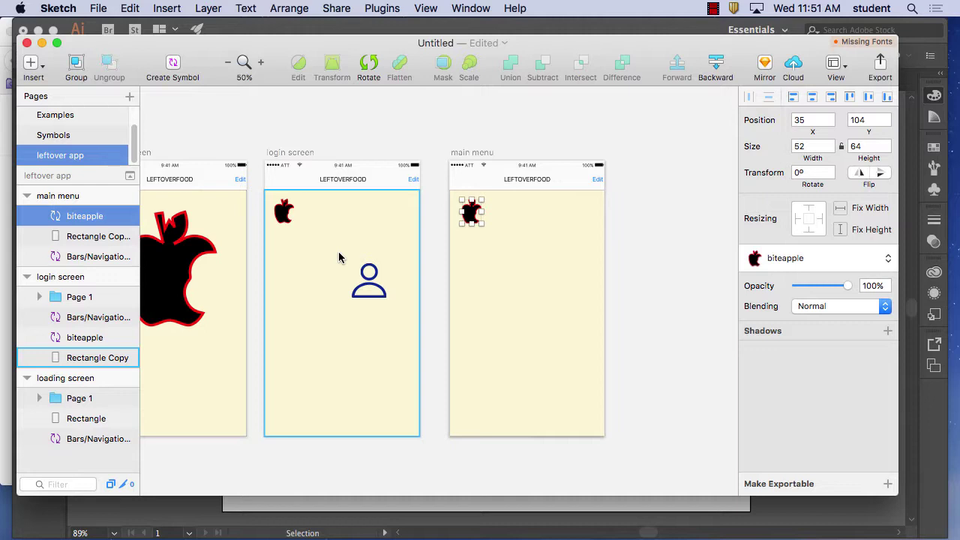
Move the login screen's person icon to about X 263, Y 120 and draw a rounded rectangle about 328 by 87 below it.
{"action": "left_click_drag", "start_coordinate": [369, 279], "coordinate": [372, 192]}
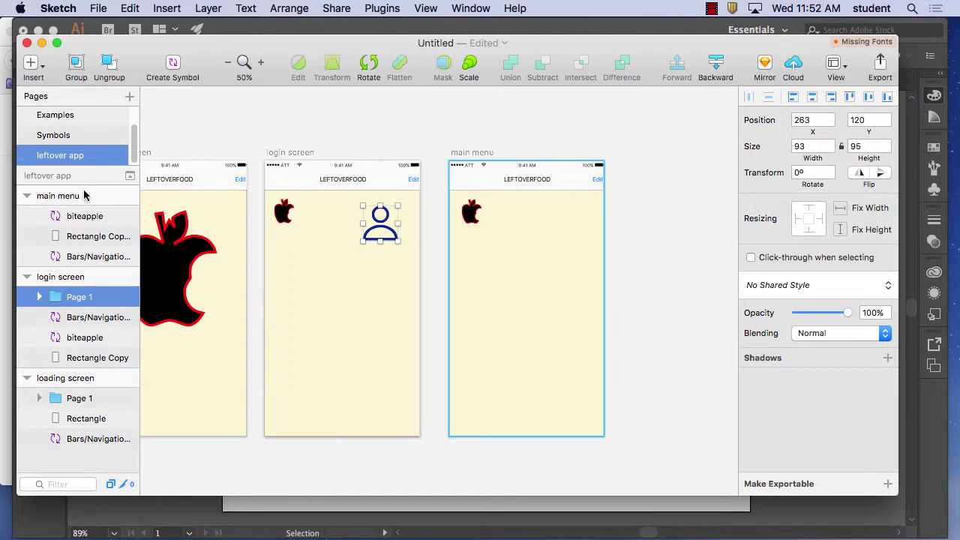
{"action": "left_click", "coordinate": [44, 66]}
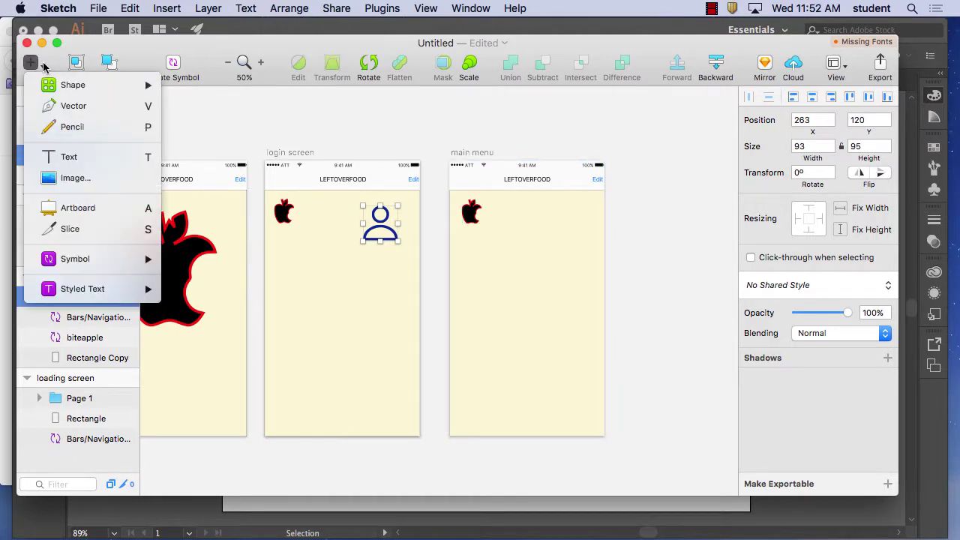
{"action": "mouse_move", "coordinate": [53, 88]}
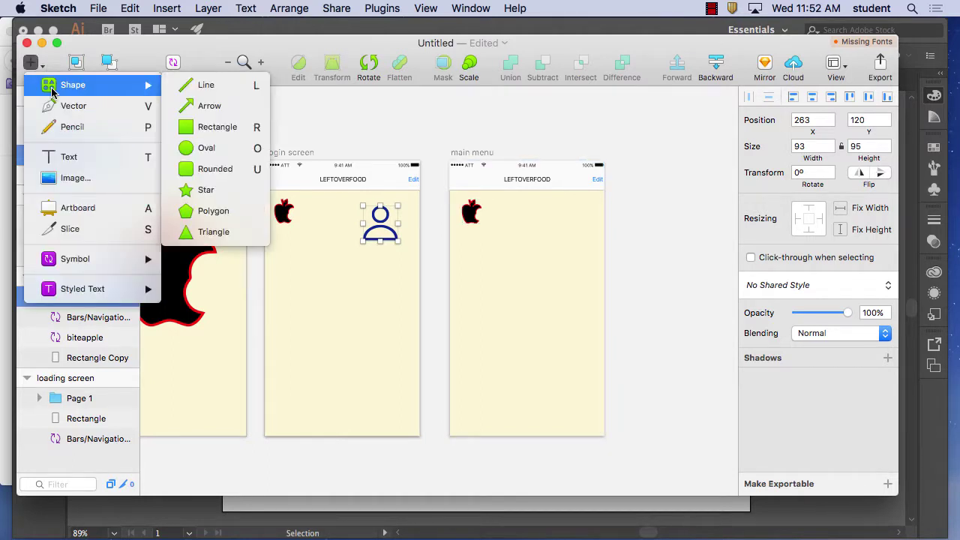
{"action": "left_click", "coordinate": [207, 171]}
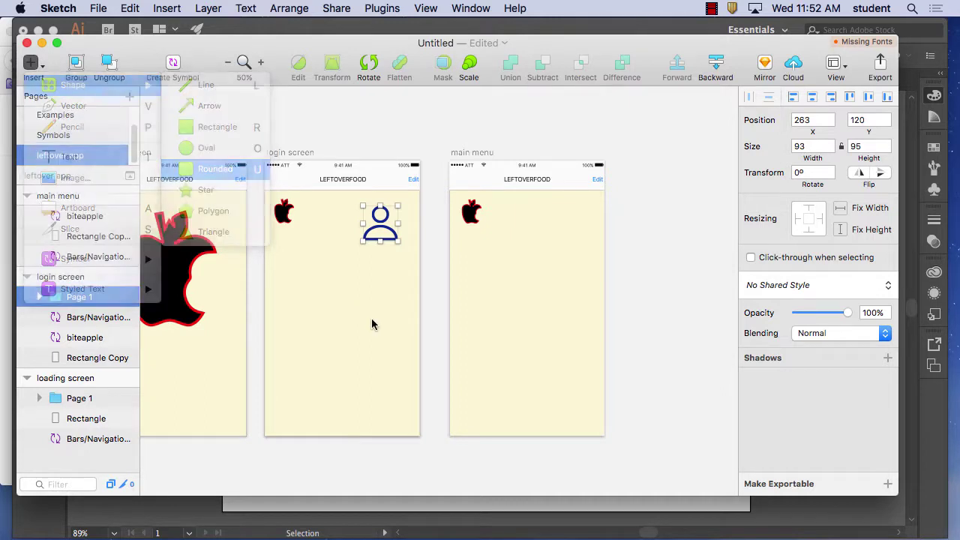
{"action": "left_click_drag", "start_coordinate": [285, 275], "coordinate": [407, 306]}
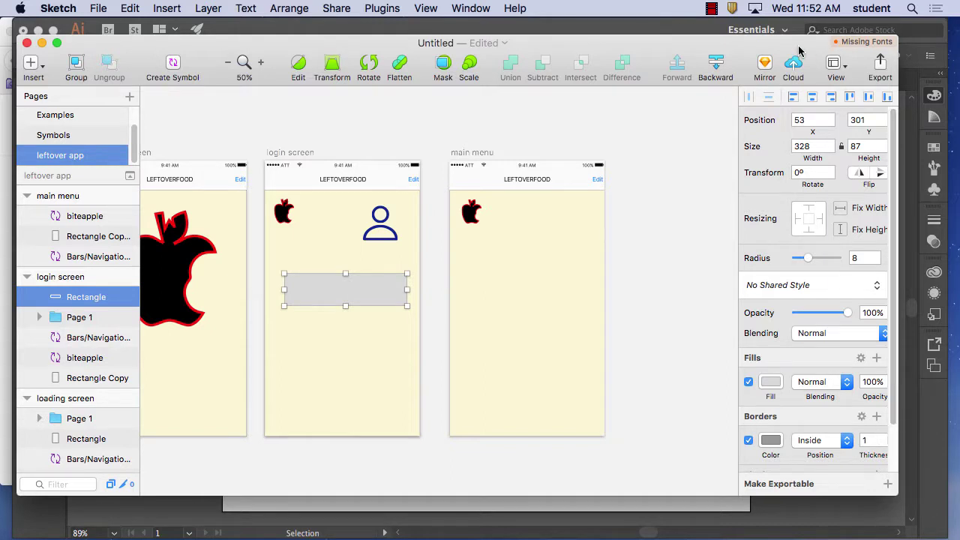
Set the border thickness of the login screen's rounded rectangle to 3.
{"action": "left_click_drag", "start_coordinate": [798, 47], "coordinate": [782, 30]}
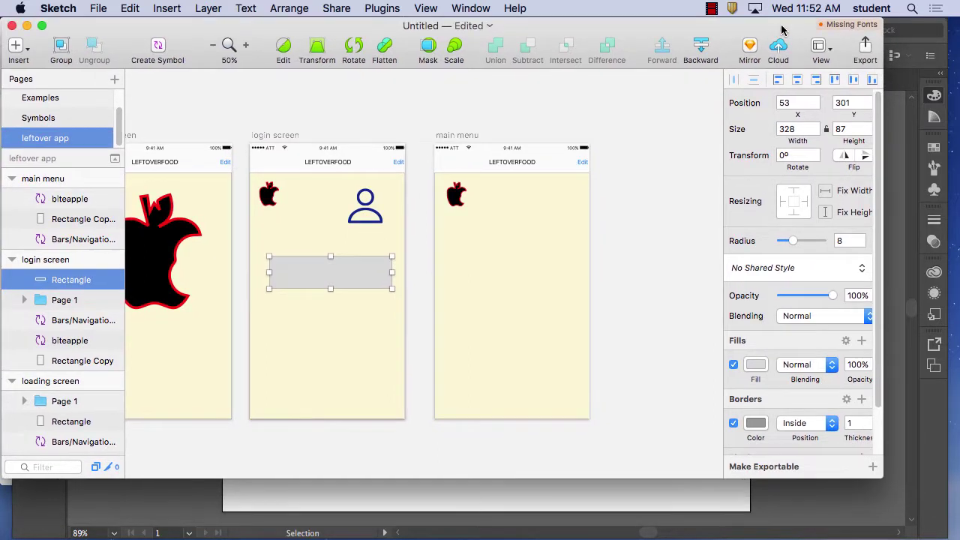
{"action": "left_click", "coordinate": [872, 421]}
{"action": "left_click", "coordinate": [872, 420]}
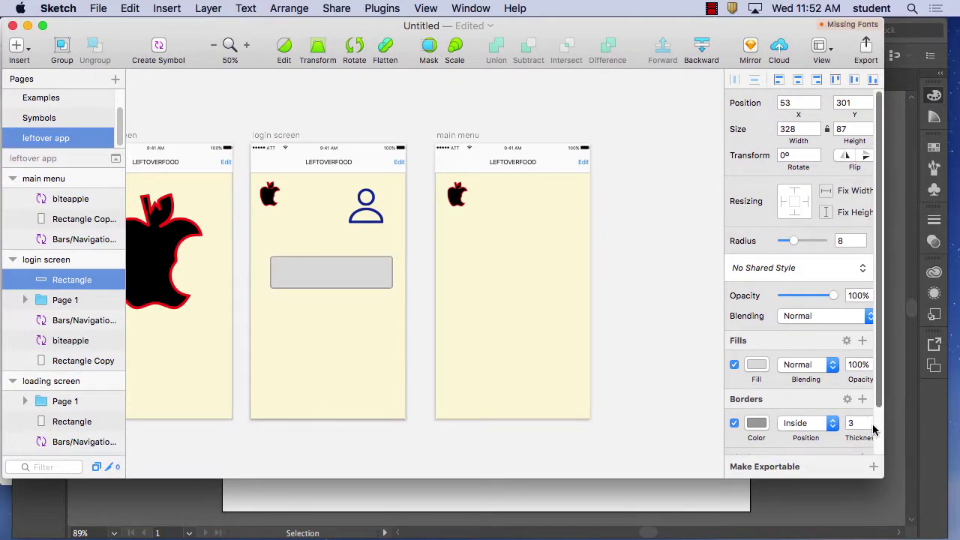
Add a shadow to the rounded rectangle and move it to about X 43, Y 281.
{"action": "left_click_drag", "start_coordinate": [884, 478], "coordinate": [893, 517]}
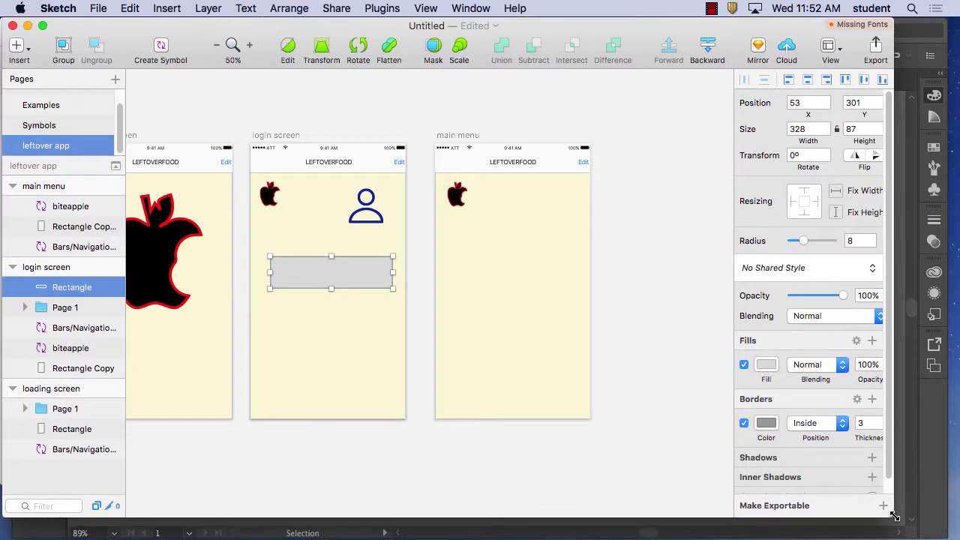
{"action": "left_click", "coordinate": [870, 459]}
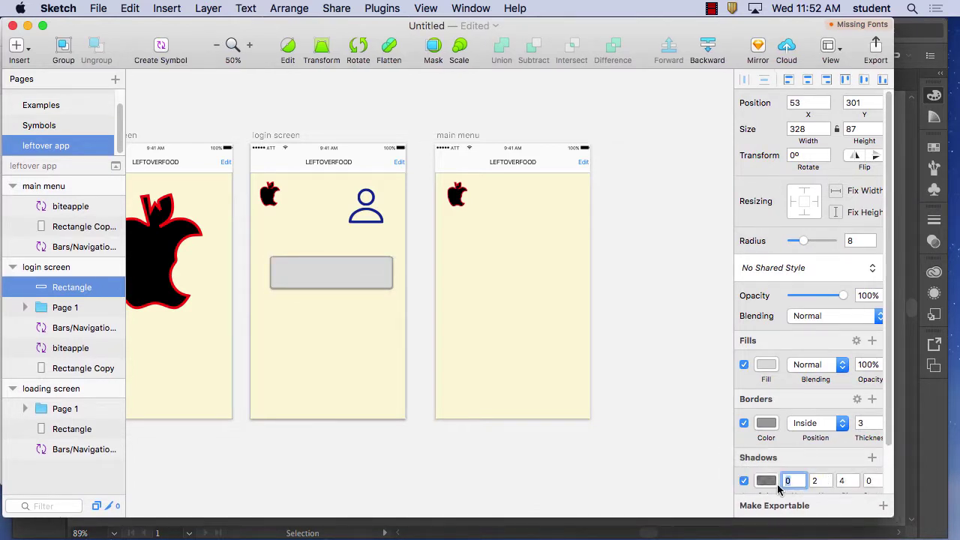
{"action": "left_click_drag", "start_coordinate": [338, 278], "coordinate": [333, 271]}
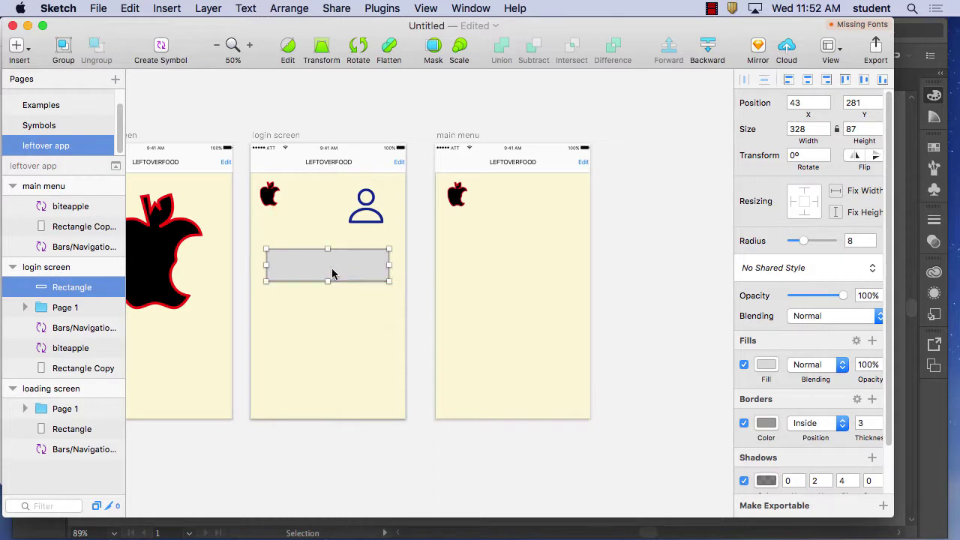
Shrink the person icon to about 59 by 60 and place it in front of the rounded rectangle at about X 290, Y 297.
{"action": "left_click", "coordinate": [366, 213]}
{"action": "left_click_drag", "start_coordinate": [357, 237], "coordinate": [368, 259]}
{"action": "left_click", "coordinate": [288, 8]}
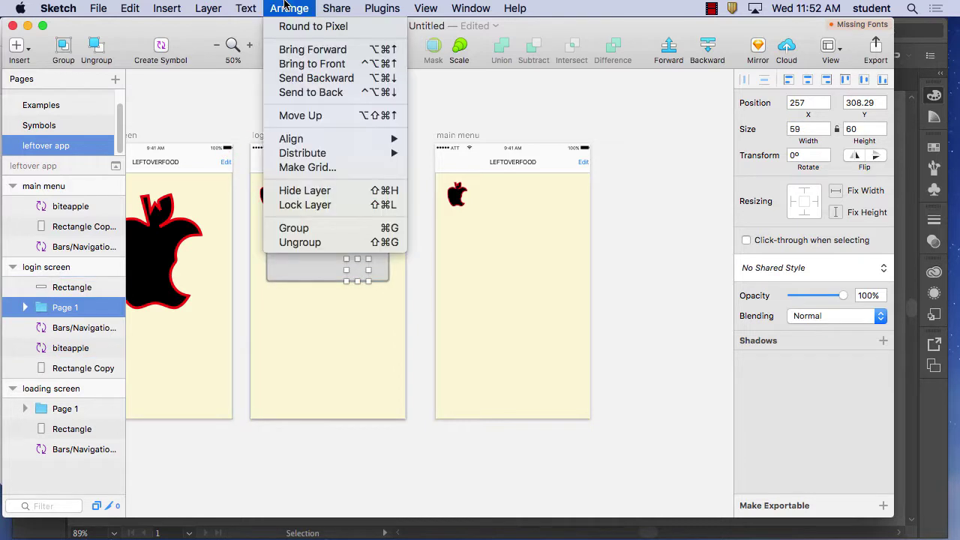
{"action": "left_click", "coordinate": [312, 63]}
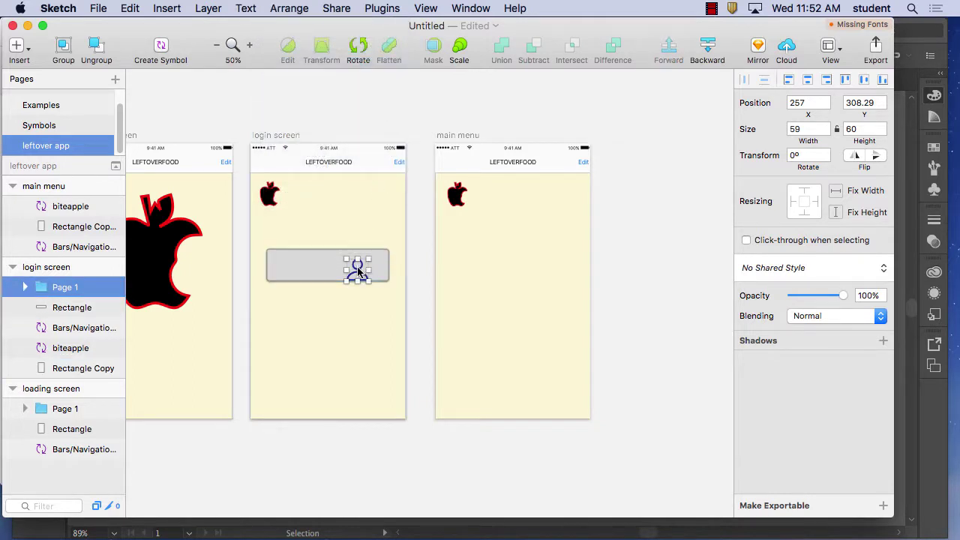
{"action": "left_click_drag", "start_coordinate": [359, 272], "coordinate": [369, 266]}
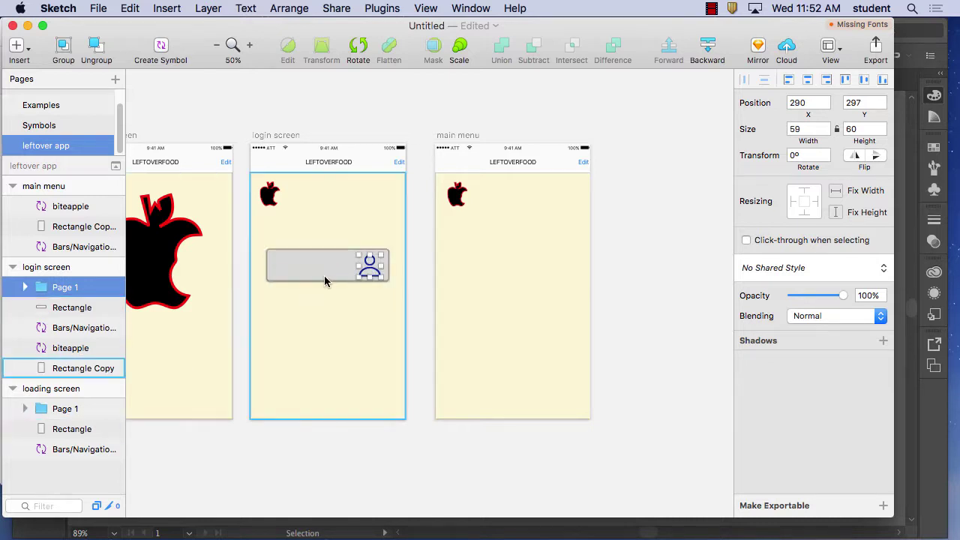
Add the text "E-MAIL" inside the rounded rectangle, beside the person icon, at about X 74, Y 316.
{"action": "left_click", "coordinate": [26, 49]}
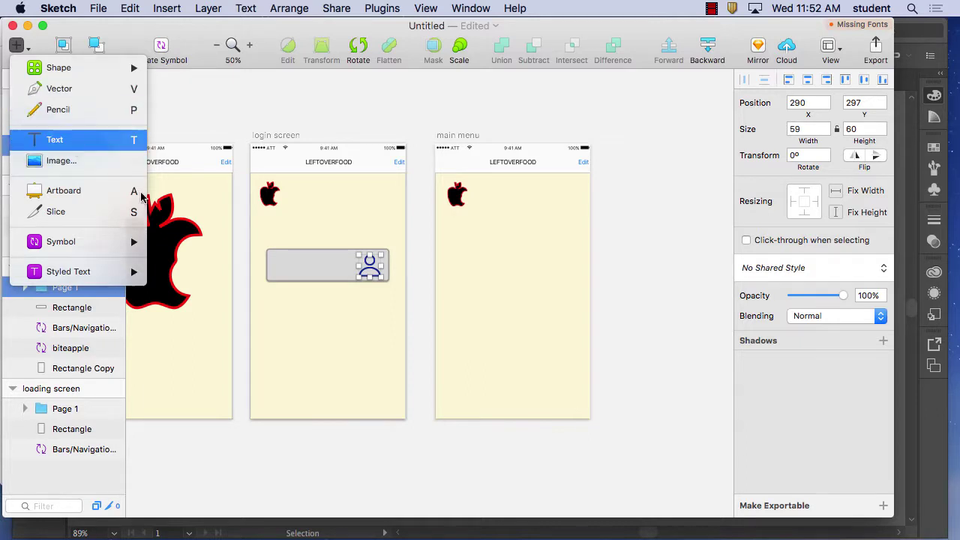
{"action": "left_click", "coordinate": [54, 139]}
{"action": "left_click", "coordinate": [277, 264]}
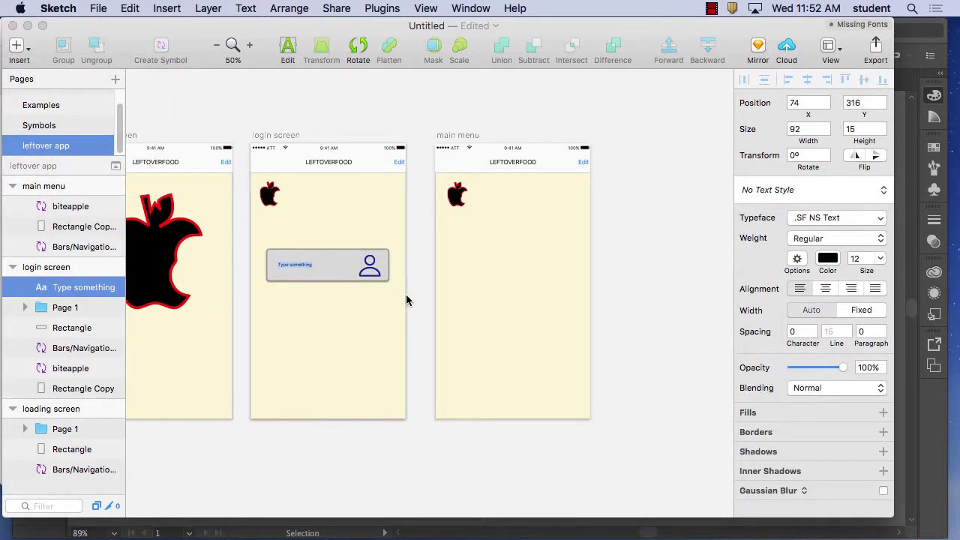
{"action": "type", "text": "U"}
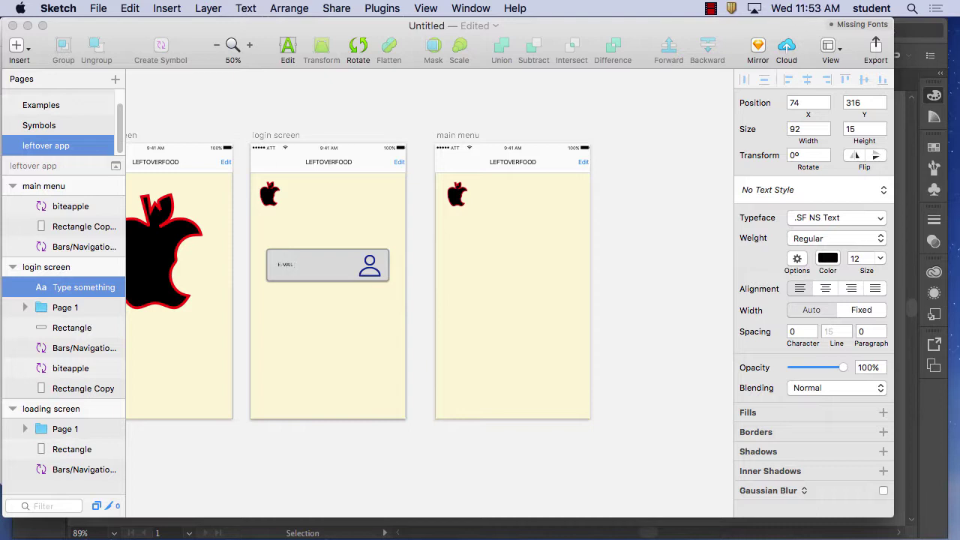
Set the "E-MAIL" text's typeface to Arial Rounded MT Bold and its size to 20.
{"action": "double_click", "coordinate": [286, 260]}
{"action": "left_click", "coordinate": [845, 218]}
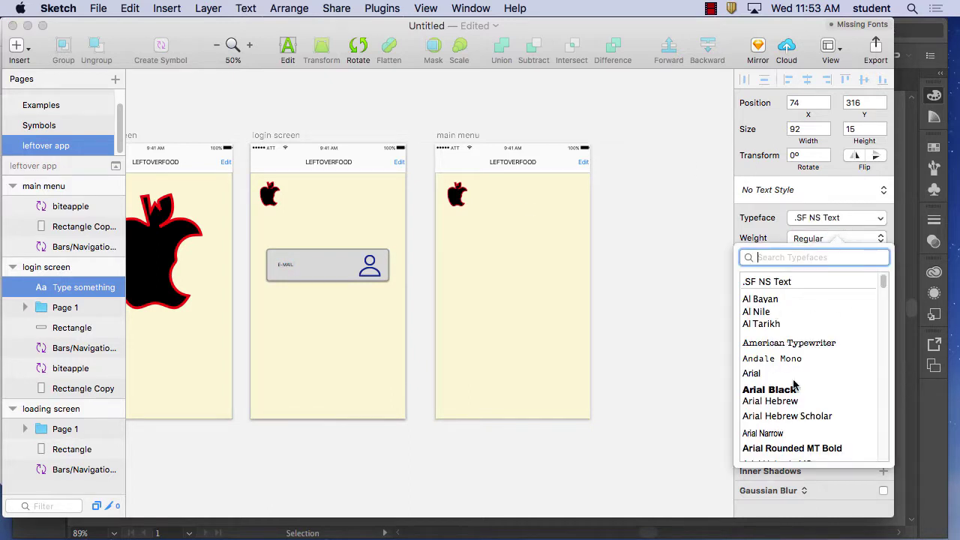
{"action": "left_click", "coordinate": [784, 390]}
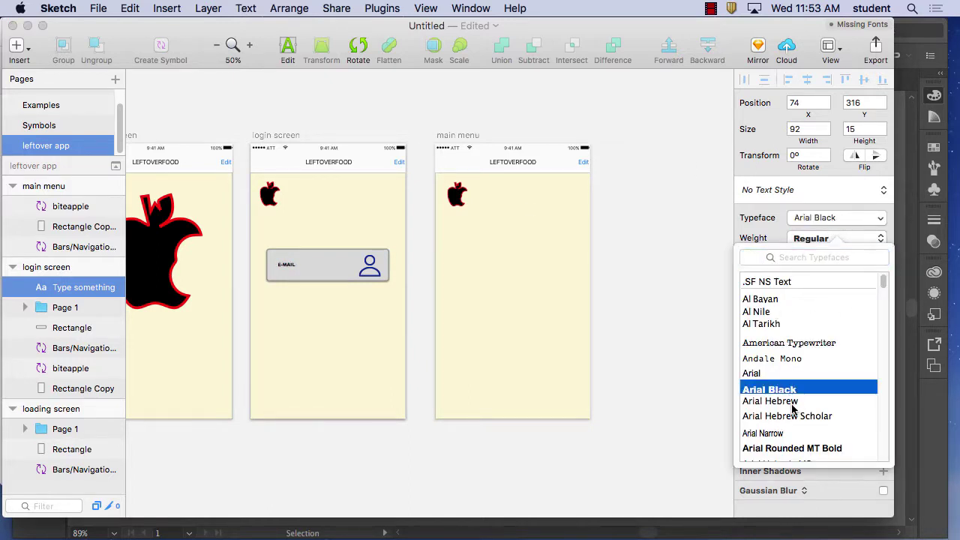
{"action": "left_click", "coordinate": [806, 448]}
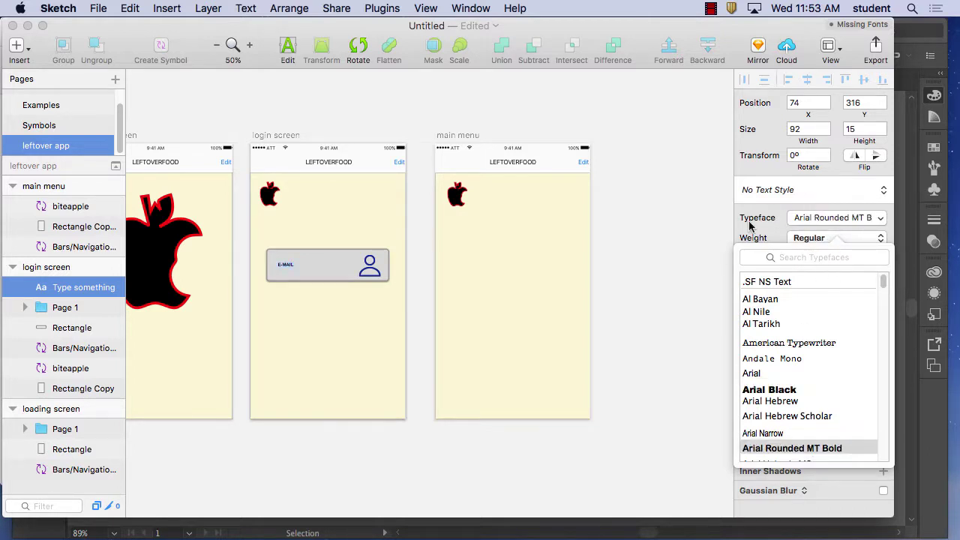
{"action": "left_click", "coordinate": [705, 249]}
{"action": "left_click", "coordinate": [881, 259]}
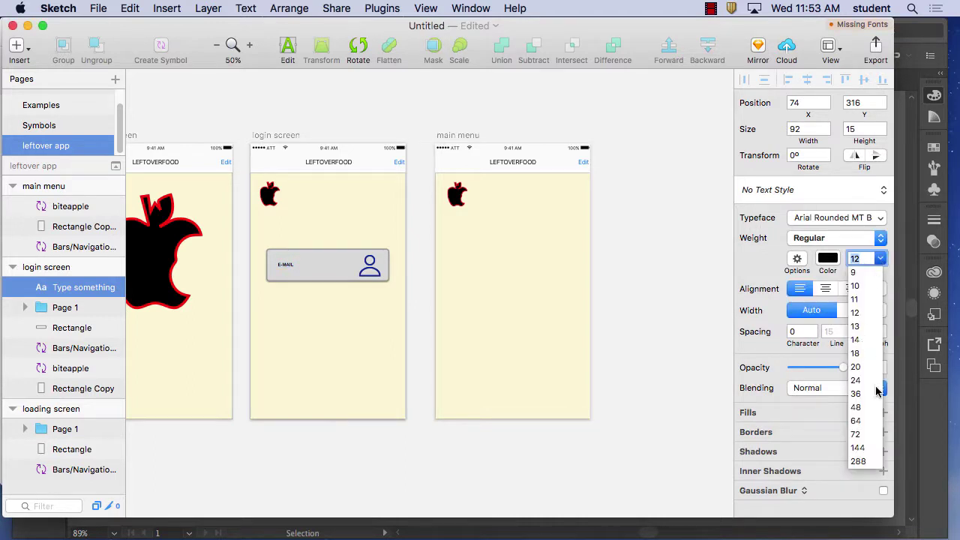
{"action": "left_click", "coordinate": [860, 368]}
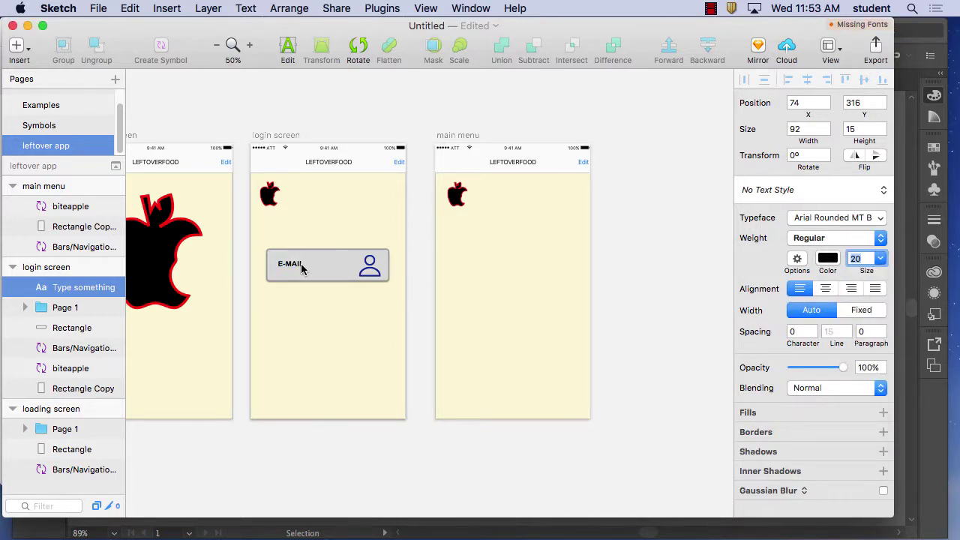
Move the "E-MAIL" text within the rounded rectangle to about X 64, Y 313.
{"action": "key", "text": "super+0"}
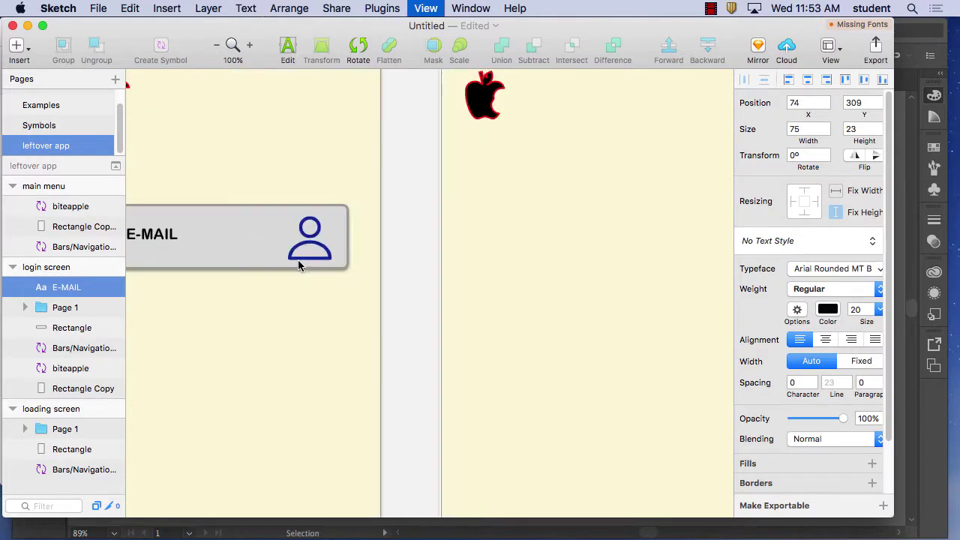
{"action": "scroll", "coordinate": [229, 229], "scroll_direction": "left", "scroll_amount": 5}
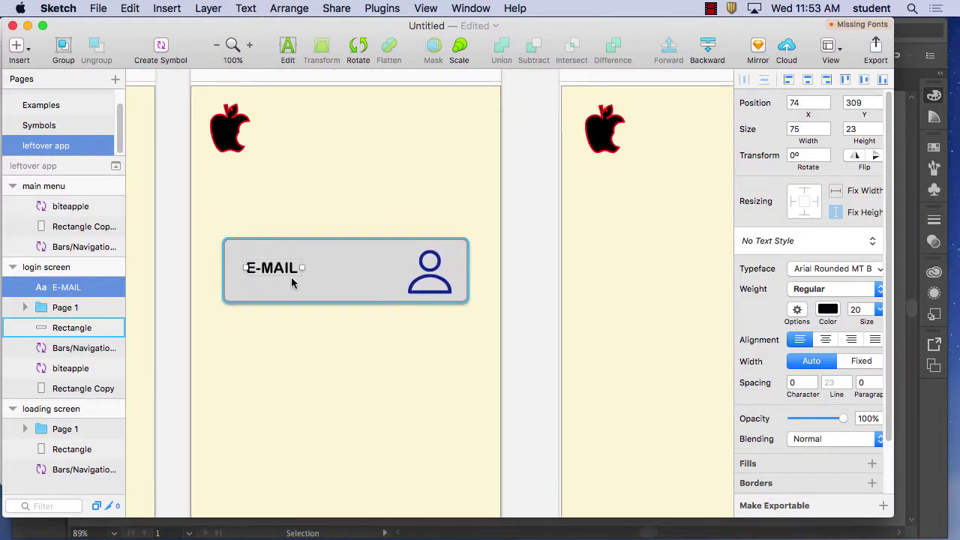
{"action": "mouse_move", "coordinate": [270, 267]}
{"action": "left_mouse_down"}
{"action": "mouse_move", "coordinate": [255, 271]}
{"action": "mouse_move", "coordinate": [267, 271]}
{"action": "left_mouse_up"}
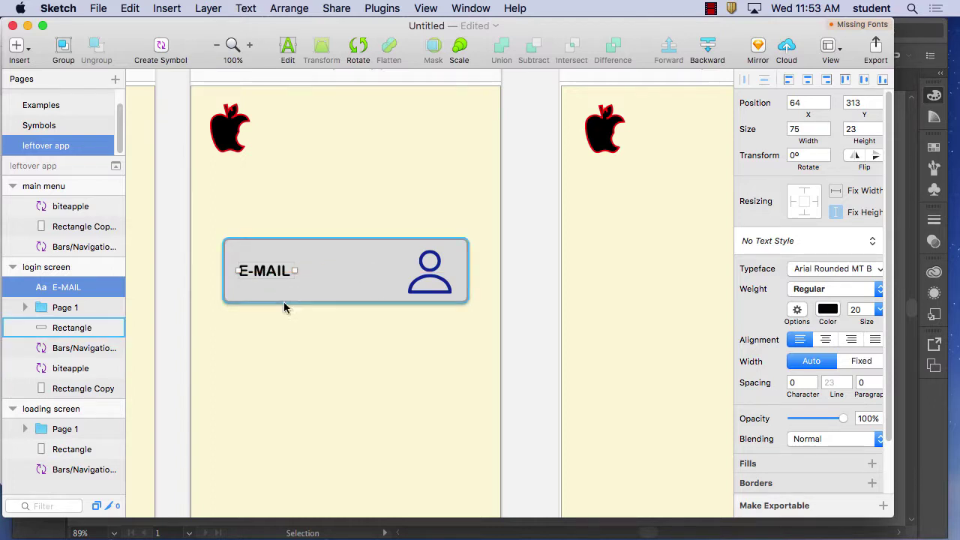
{"action": "left_click", "coordinate": [289, 337]}
Create a new text style from the "E-MAIL" text and name it "main login text Style".
{"action": "left_click", "coordinate": [275, 276]}
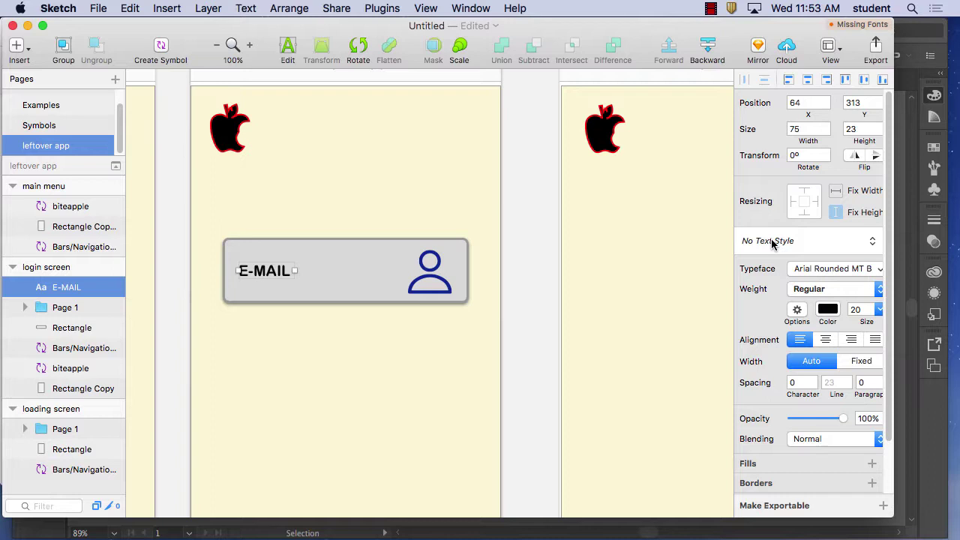
{"action": "left_click", "coordinate": [873, 243]}
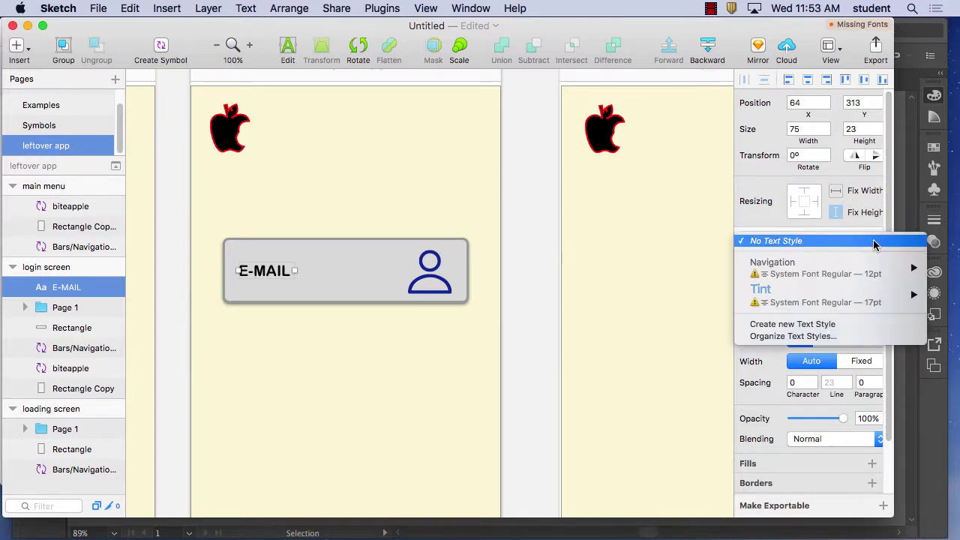
{"action": "left_click", "coordinate": [832, 326]}
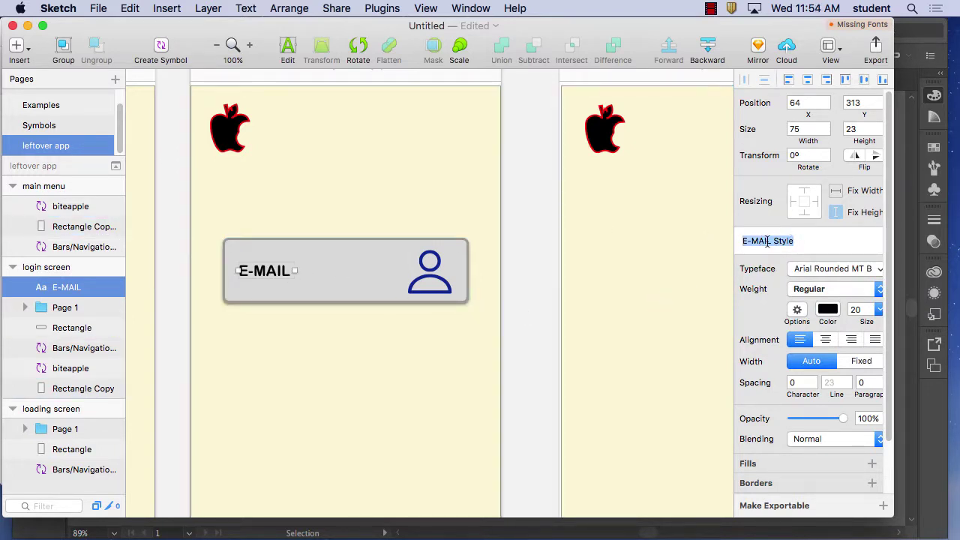
{"action": "left_click_drag", "start_coordinate": [770, 242], "coordinate": [718, 240]}
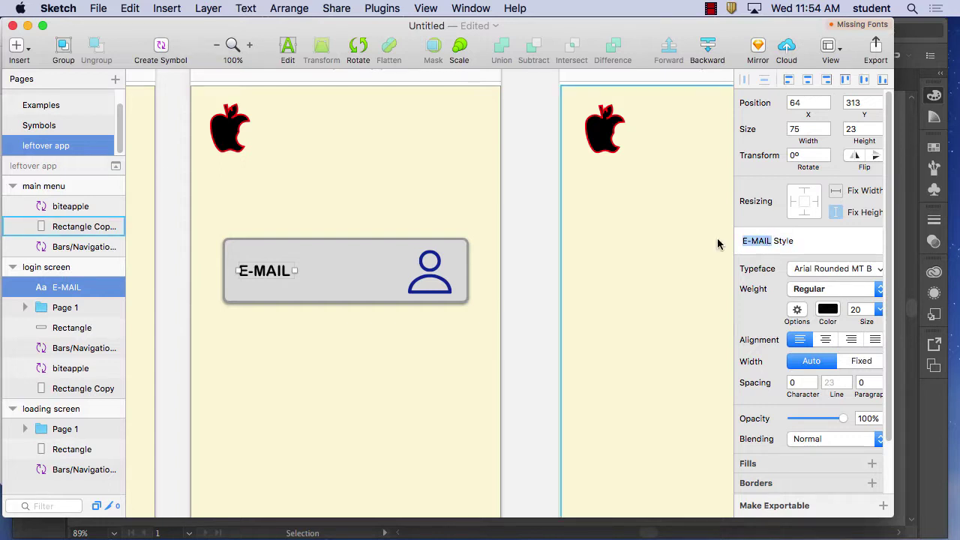
{"action": "type", "text": "main"}
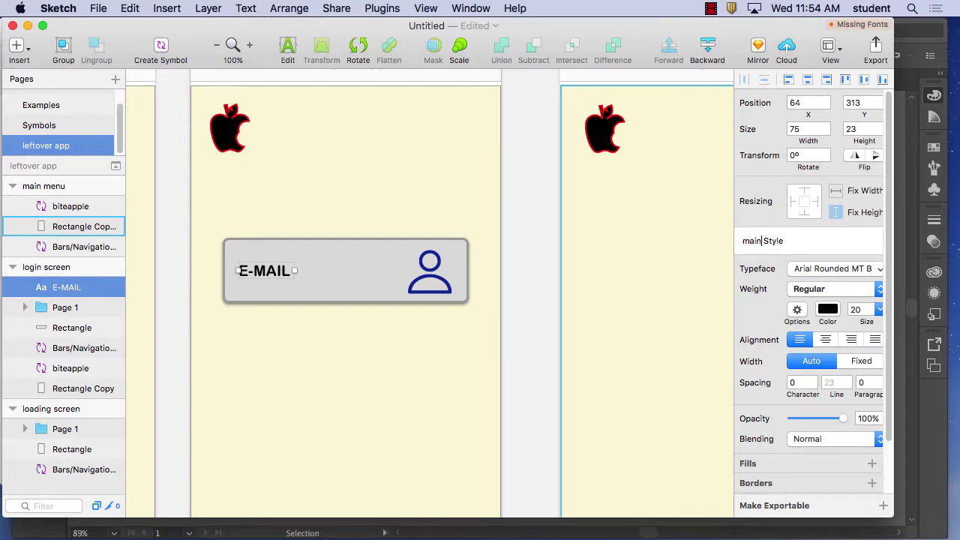
{"action": "type", "text": " login text"}
Duplicate the rounded rectangle together with its "E-MAIL" text directly below the original, with the text copy at about X 64, Y 439.
{"action": "left_click", "coordinate": [348, 280]}
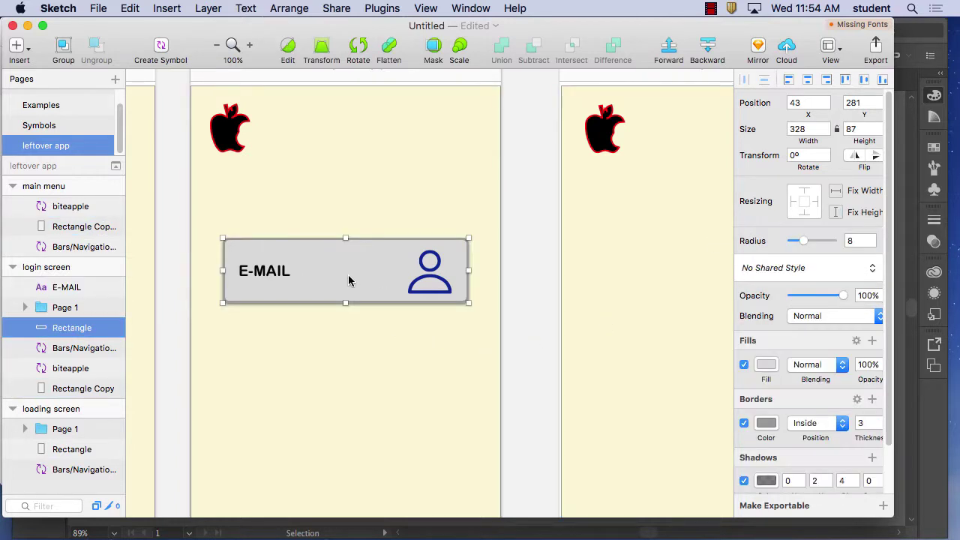
{"action": "left_click", "coordinate": [256, 274]}
{"action": "left_click", "coordinate": [287, 272]}
{"action": "left_click", "coordinate": [285, 273], "text": "shift"}
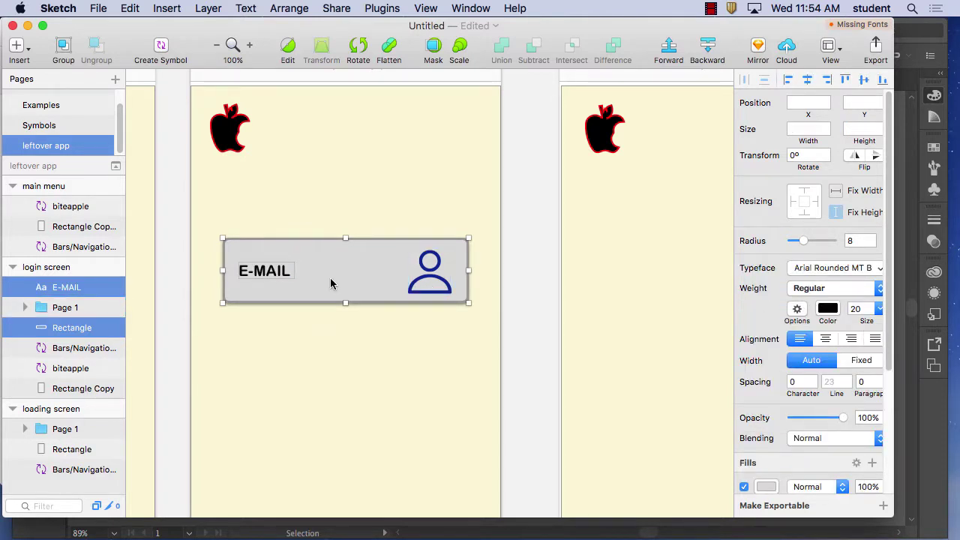
{"action": "left_click_drag", "start_coordinate": [328, 283], "coordinate": [213, 361]}
Change the text in the duplicated lower field to "PASSWORD" and select that text layer on its own.
{"action": "double_click", "coordinate": [283, 366]}
{"action": "left_click", "coordinate": [290, 365]}
{"action": "type", "text": "P"}
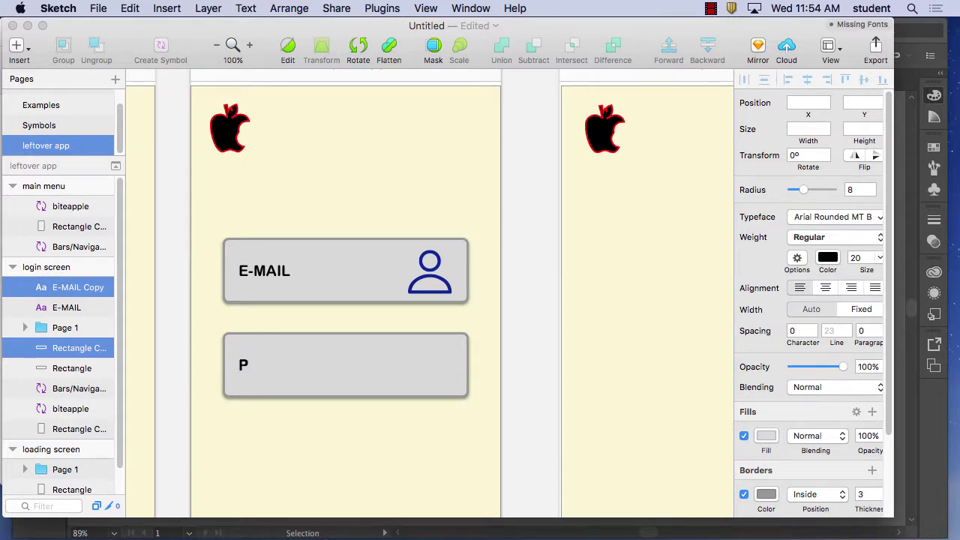
{"action": "type", "text": "a"}
{"action": "key", "text": "BackSpace"}
{"action": "type", "text": "ASSWORD"}
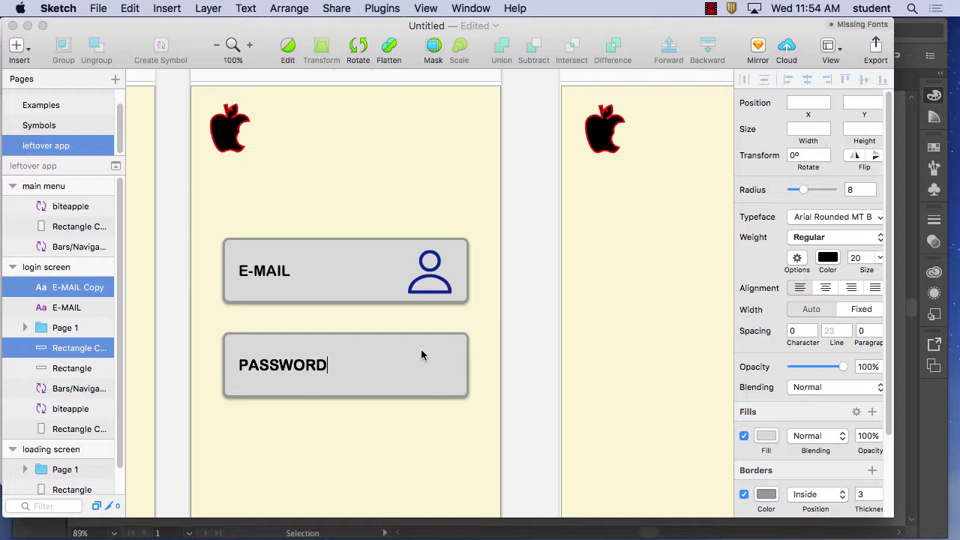
{"action": "left_click", "coordinate": [280, 365]}
{"action": "key", "text": "Escape"}
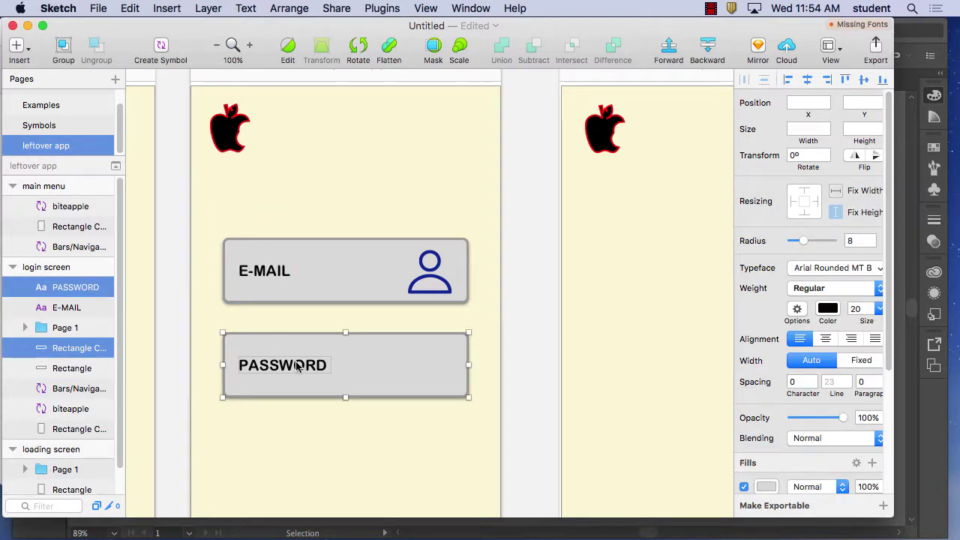
{"action": "left_click", "coordinate": [318, 414]}
{"action": "left_click", "coordinate": [307, 365]}
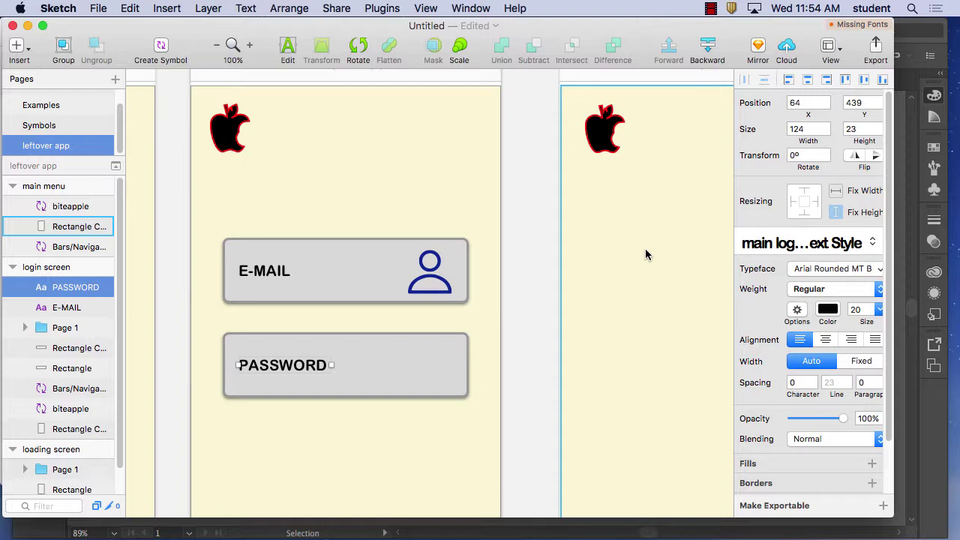
{"action": "key", "text": "super+minus"}
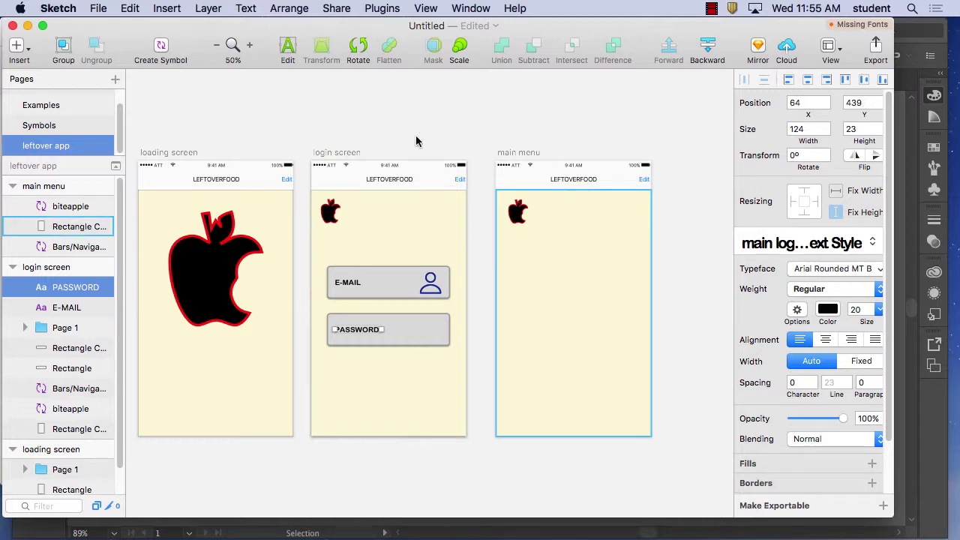
Switch to Firefox and open google.com.
{"action": "mouse_move", "coordinate": [281, 534]}
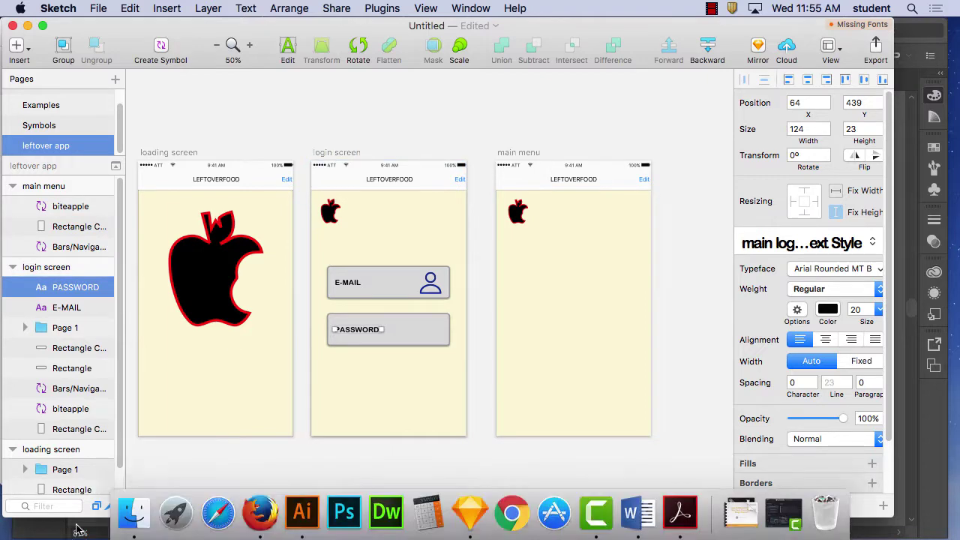
{"action": "left_click", "coordinate": [264, 510]}
{"action": "left_click", "coordinate": [230, 59]}
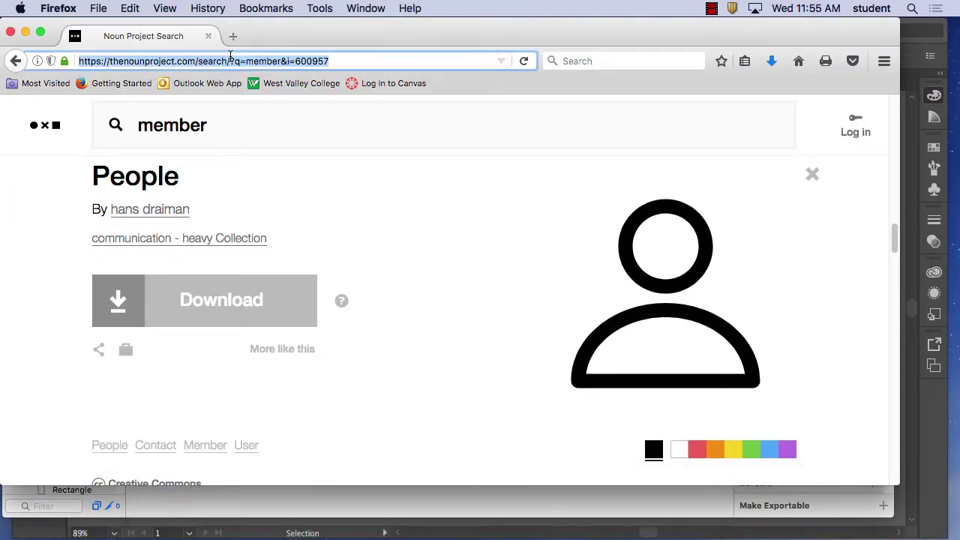
{"action": "type", "text": "google.com"}
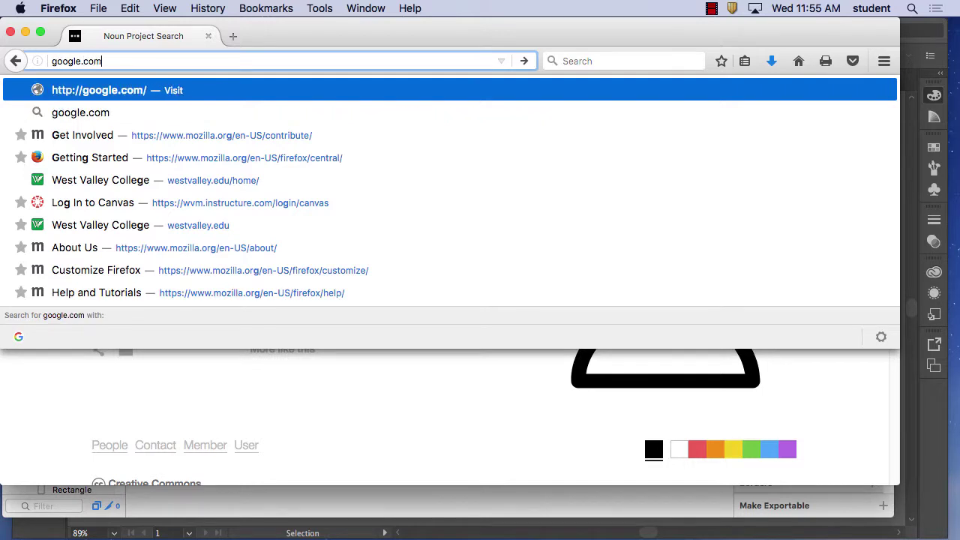
{"action": "key", "text": "Return"}
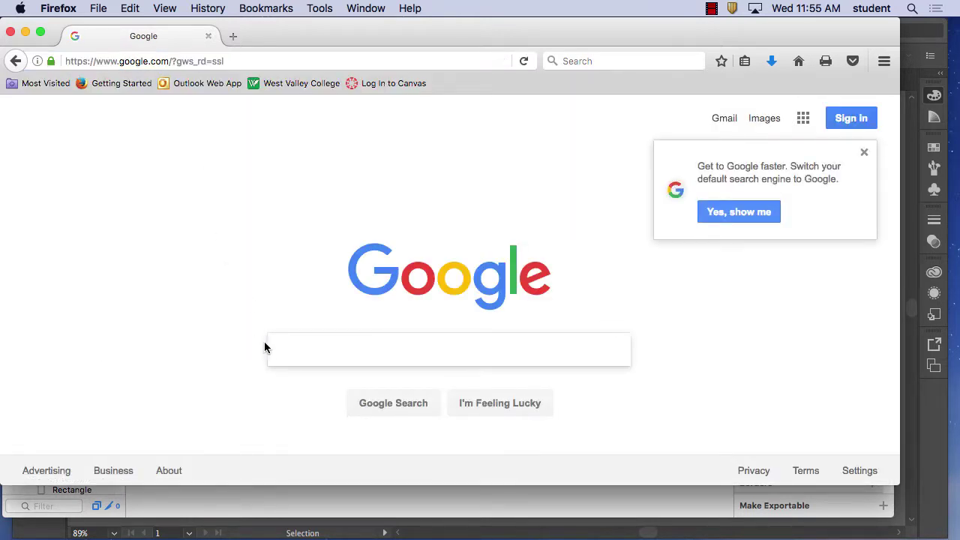
Search Google for "ios ui template for photoshop".
{"action": "left_click", "coordinate": [305, 354]}
{"action": "type", "text": "IO"}
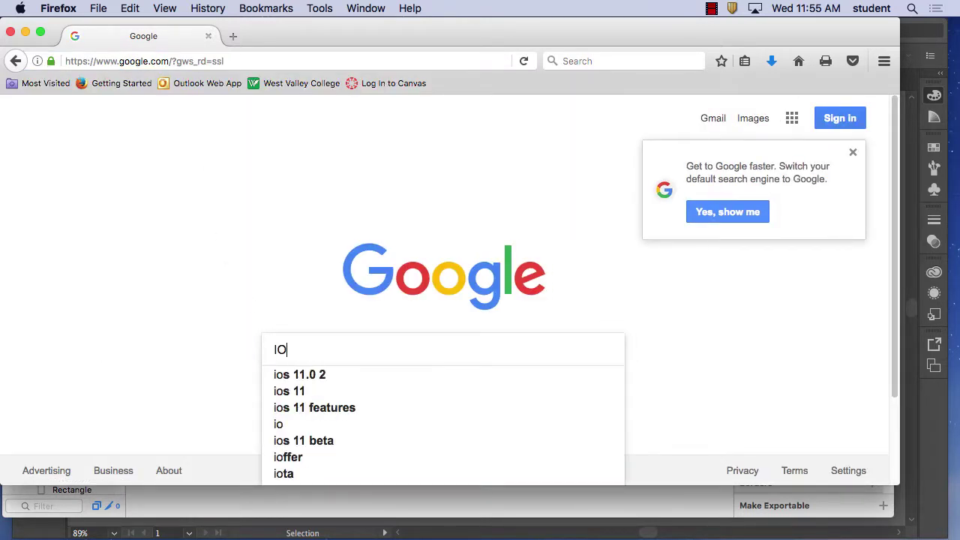
{"action": "type", "text": "S UI "}
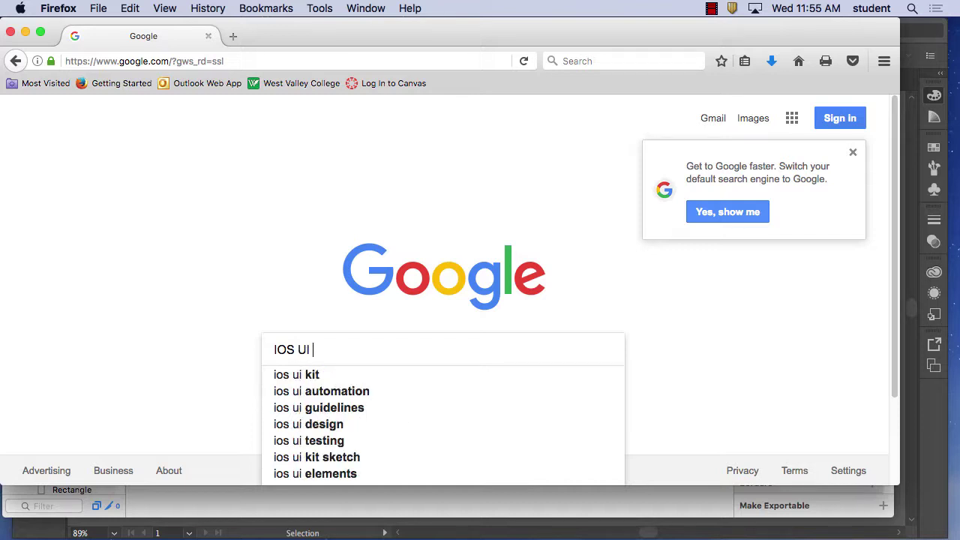
{"action": "type", "text": "Template"}
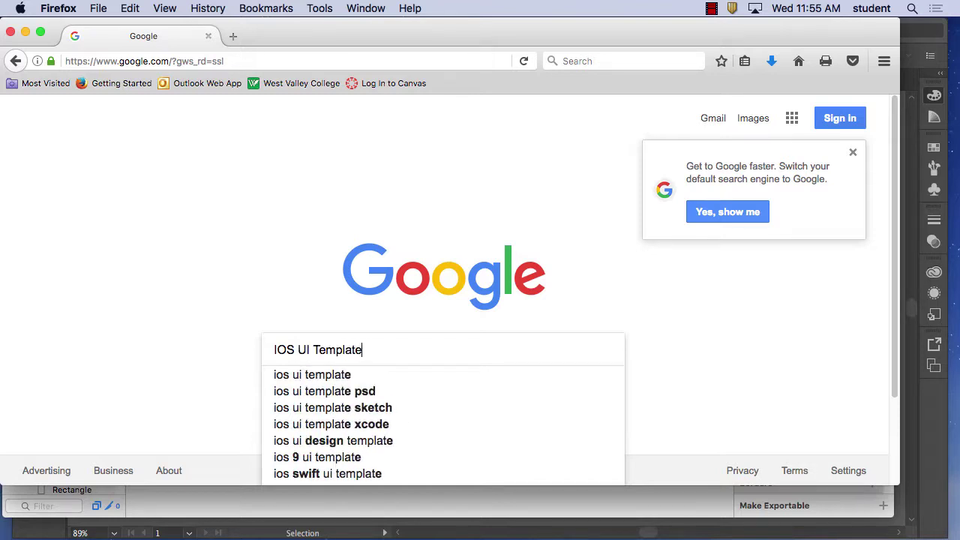
{"action": "type", "text": " for pho"}
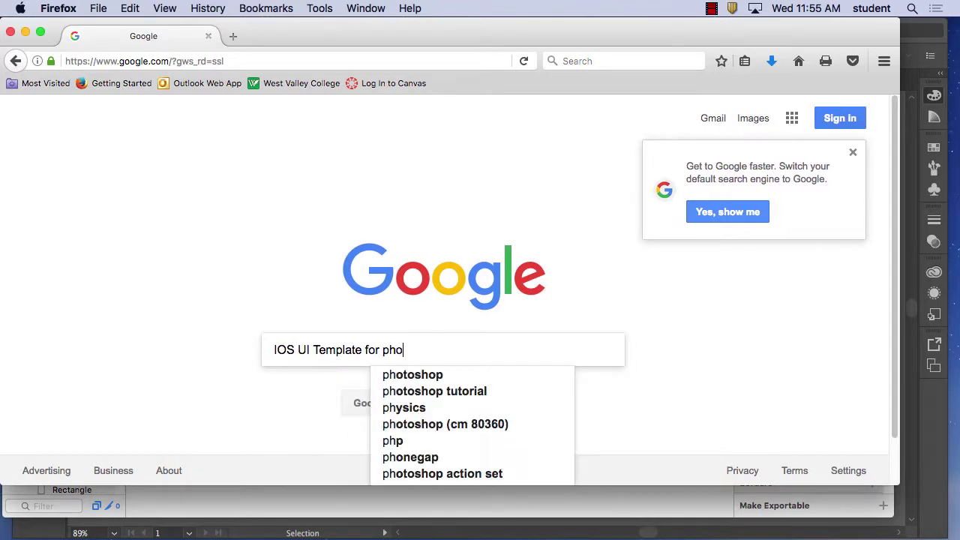
{"action": "left_click", "coordinate": [416, 374]}
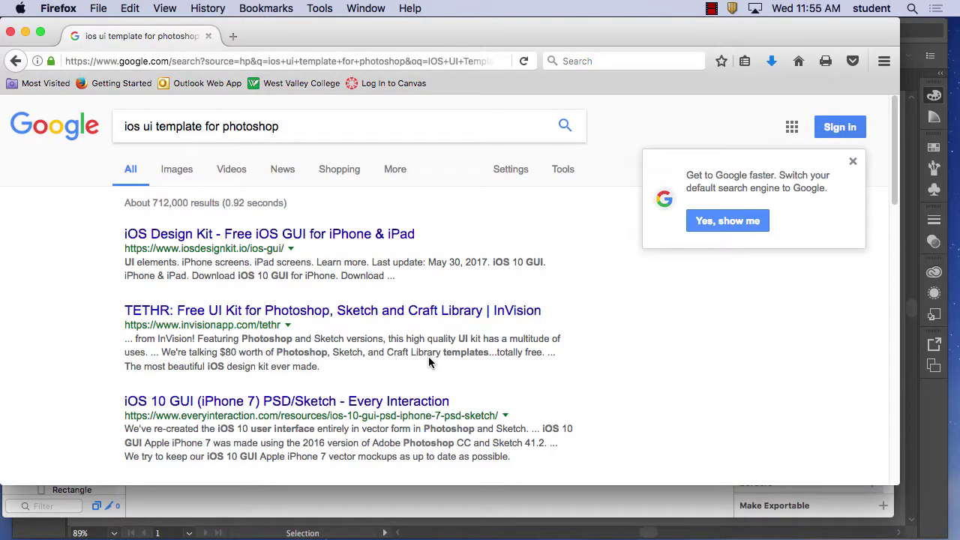
View the Adobe Photoshop download of iOS 10 GUI for iPhone on the iOS Design Kit site and close its offer window.
{"action": "left_click", "coordinate": [324, 238]}
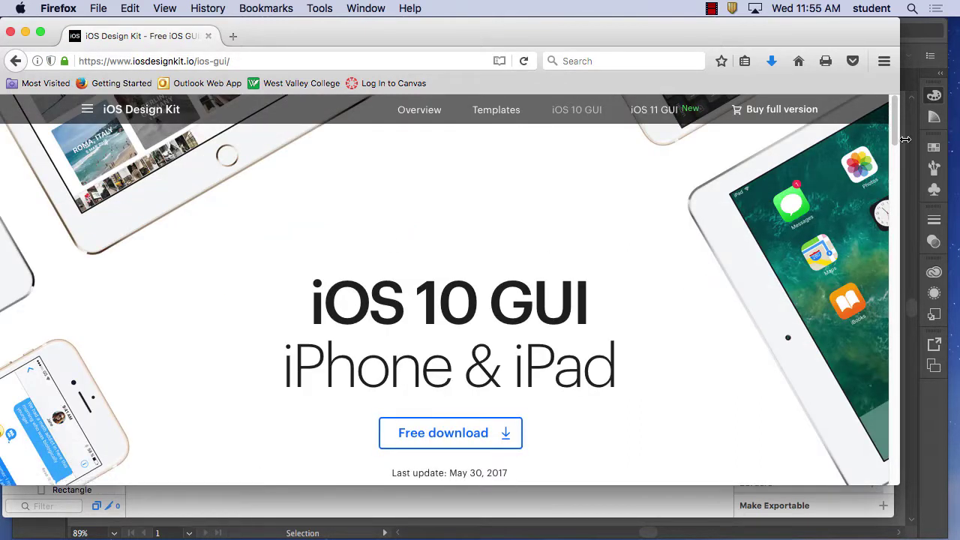
{"action": "left_click_drag", "start_coordinate": [894, 140], "coordinate": [891, 316]}
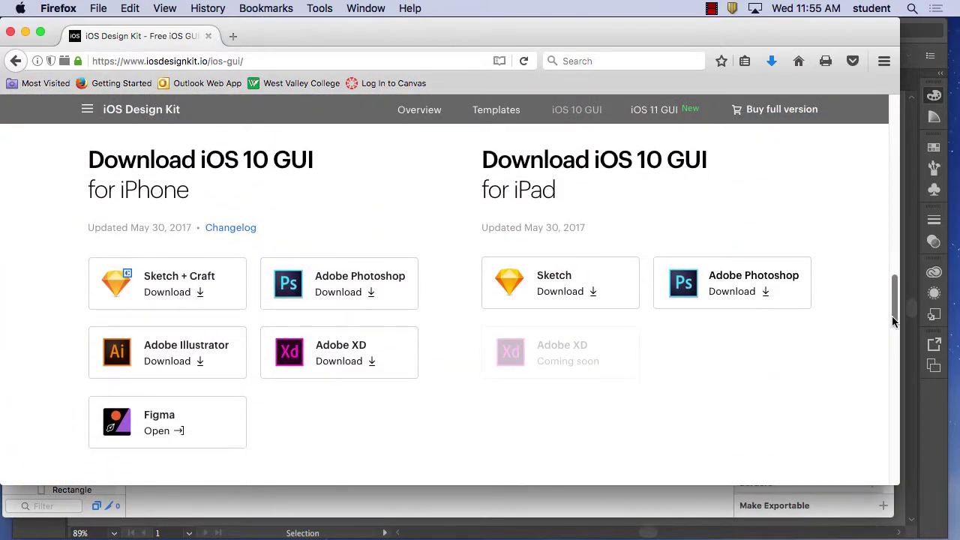
{"action": "left_click", "coordinate": [337, 294]}
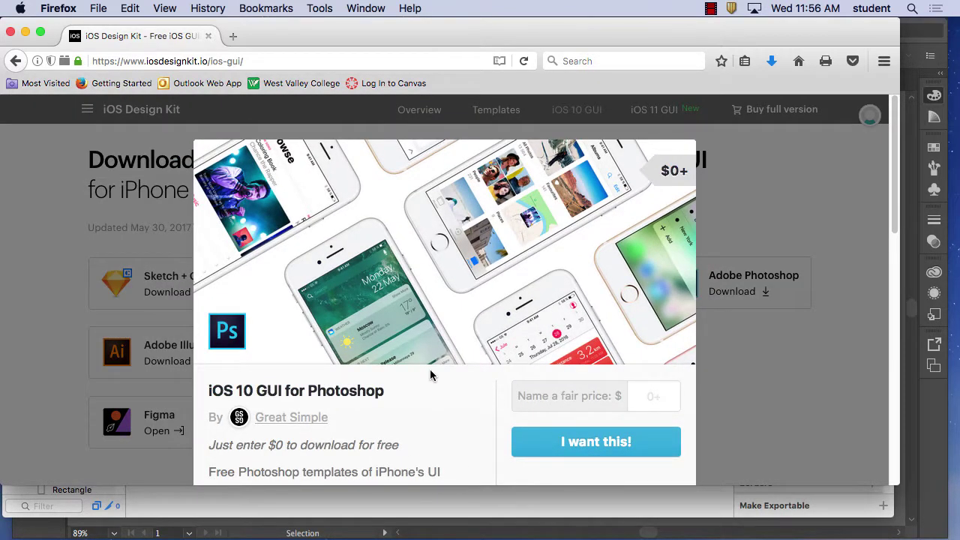
{"action": "left_click", "coordinate": [819, 165]}
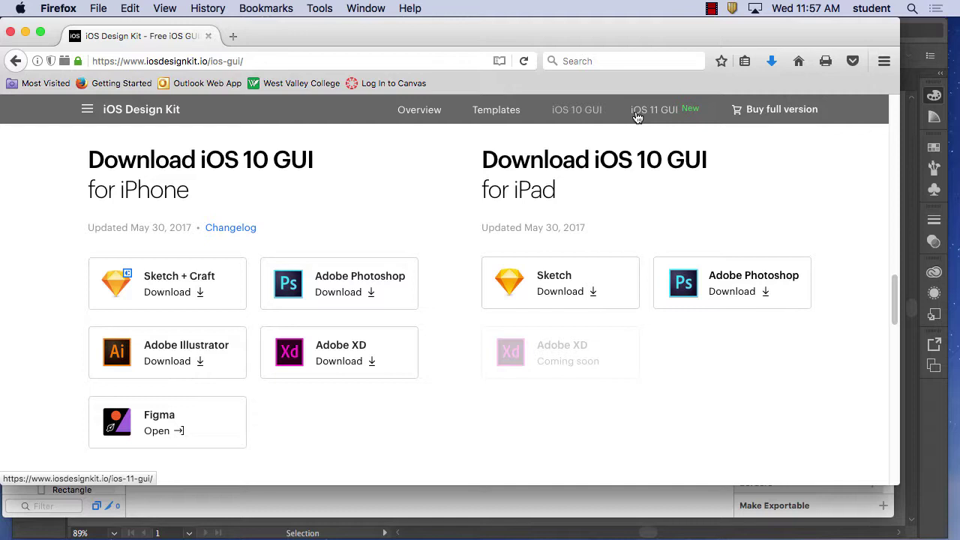
{"action": "left_click", "coordinate": [711, 8]}
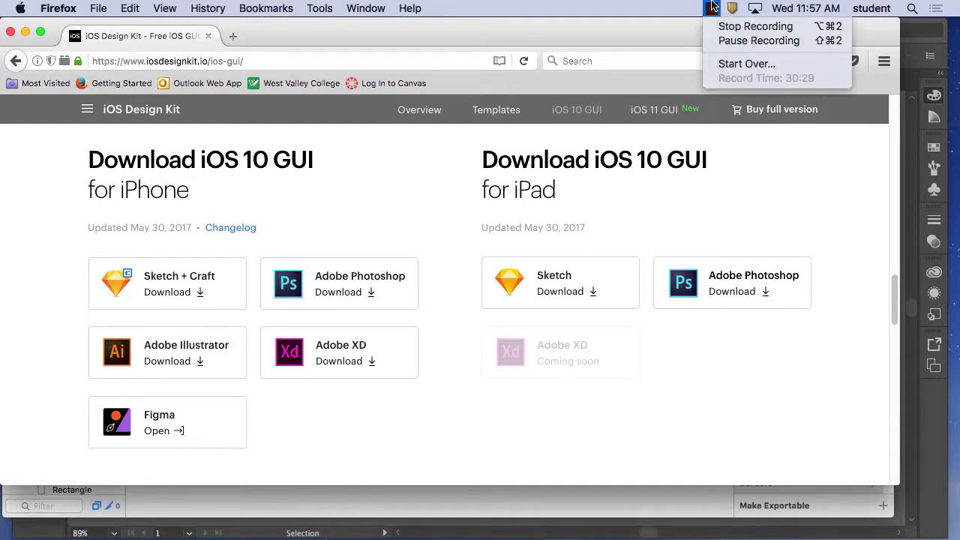